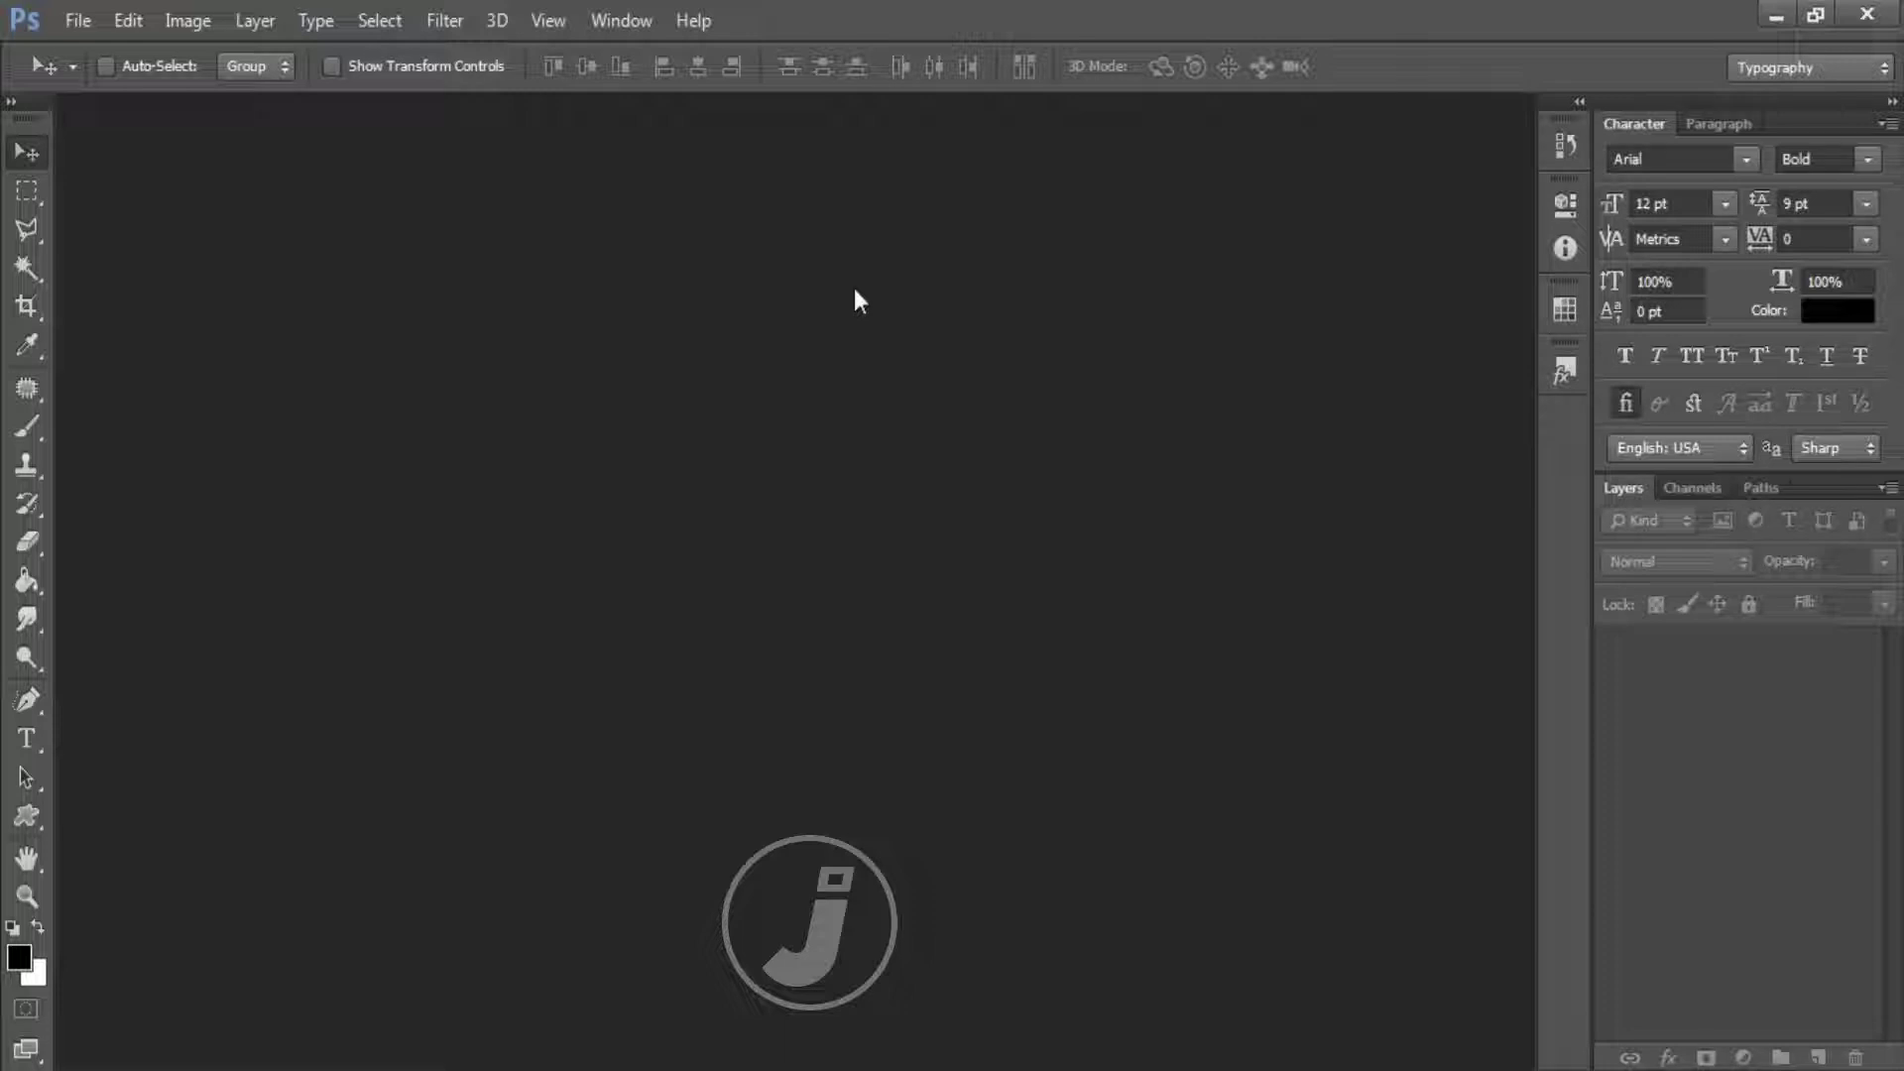
- Create a new 1920×1080 px, 72 ppi document with a white background
{"action": "key", "text": "ctrl+n"}
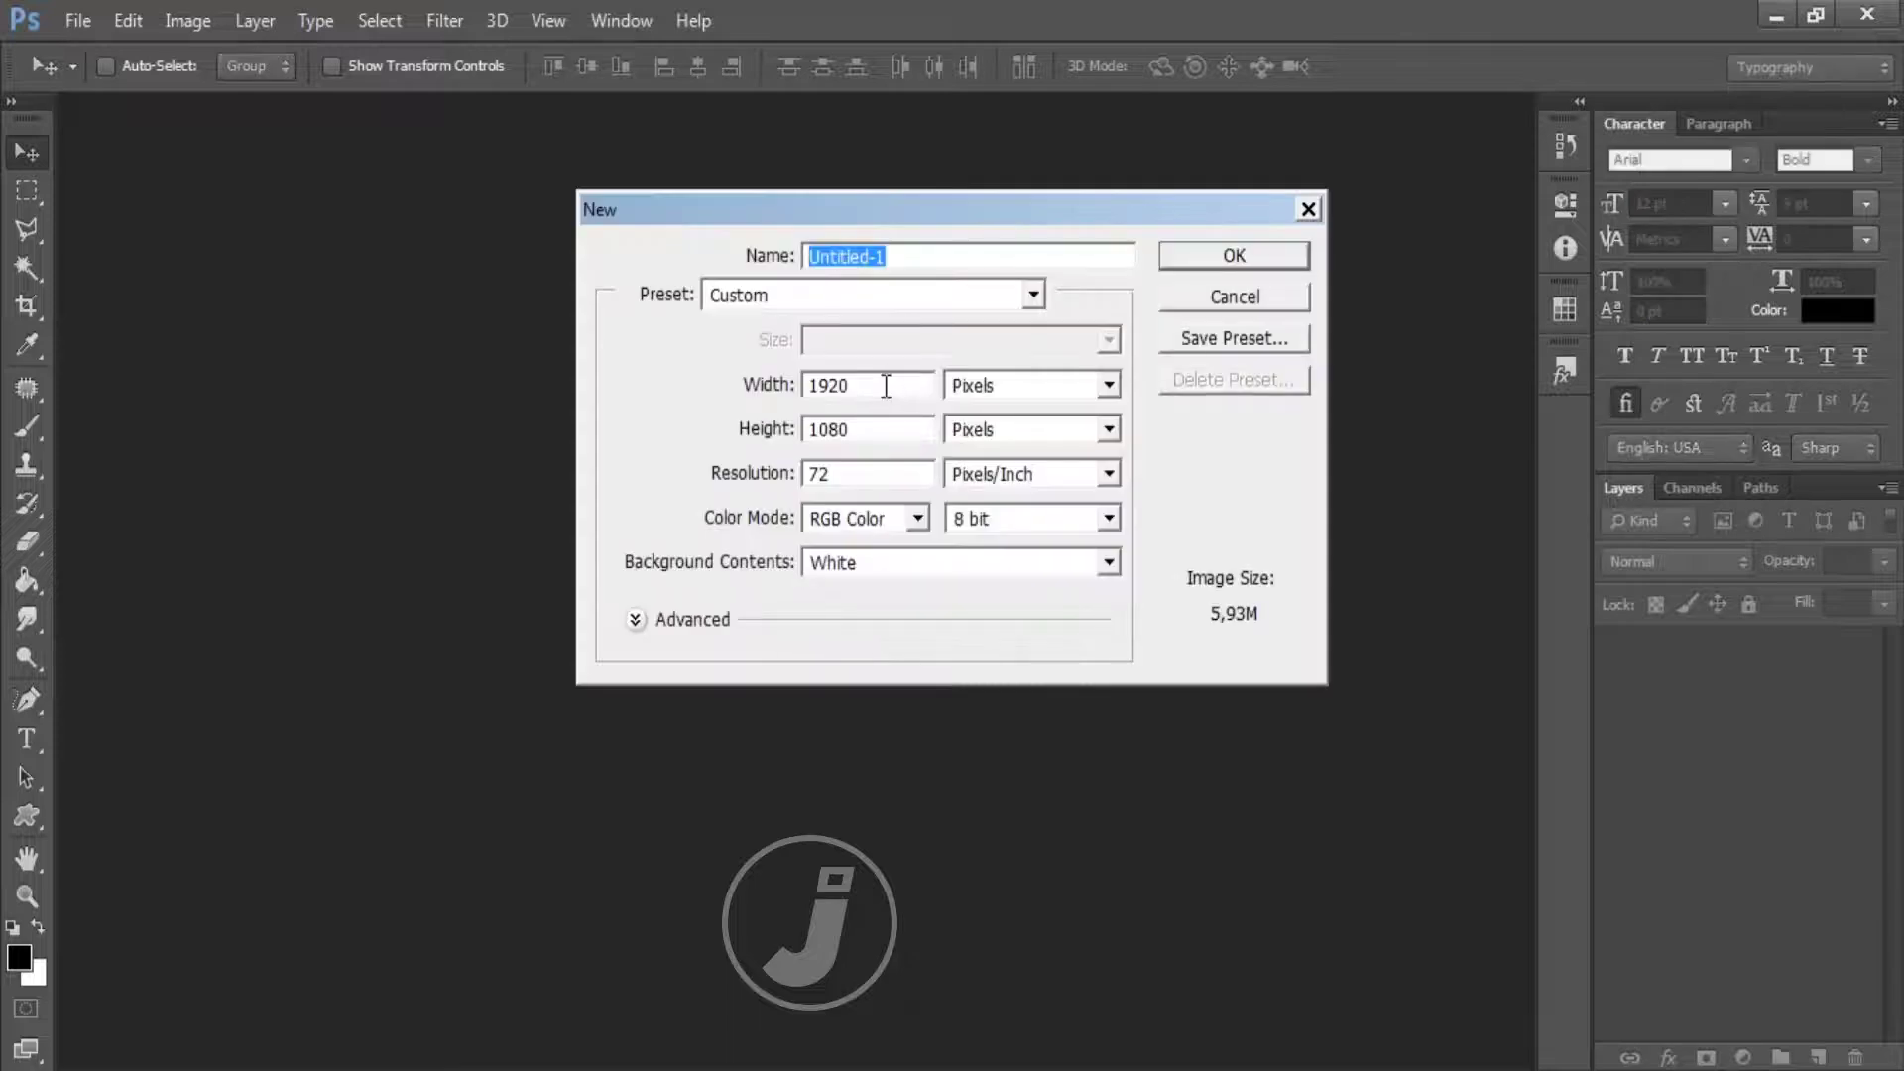
{"action": "double_click", "coordinate": [885, 384]}
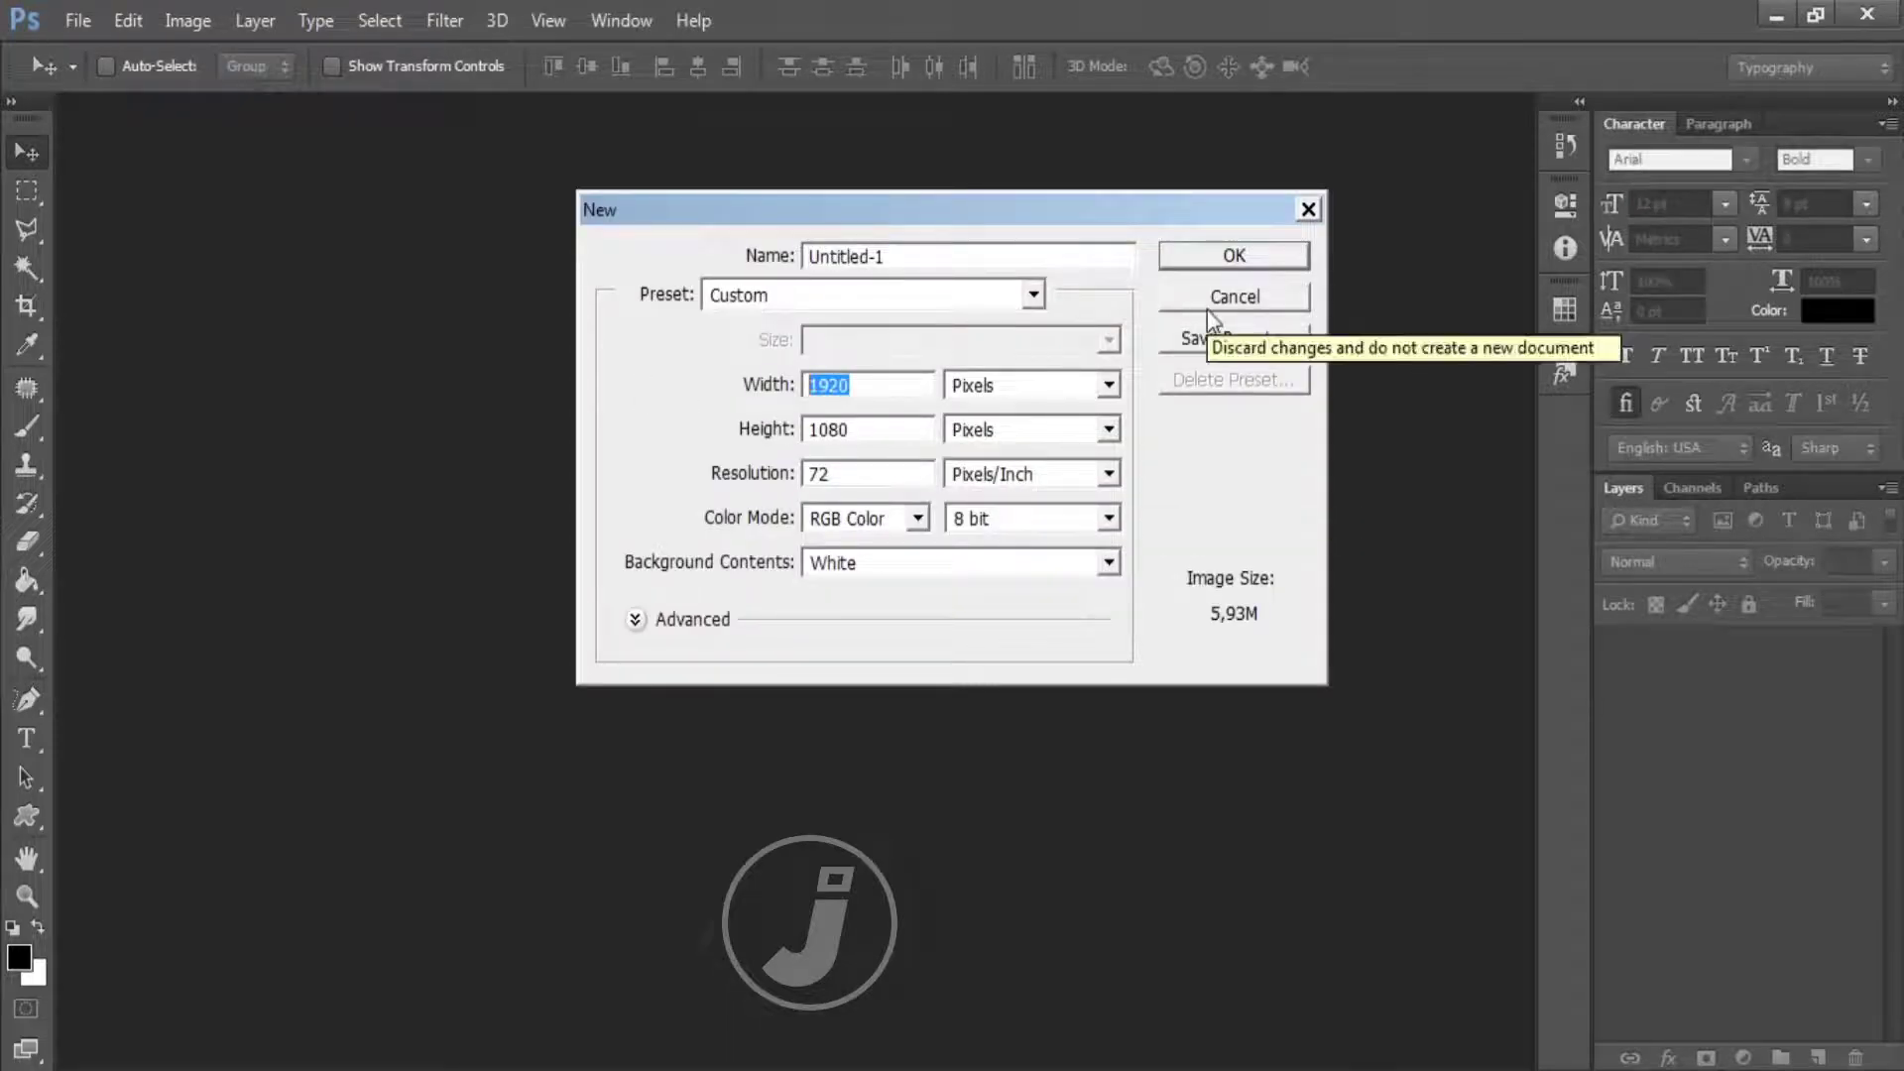
{"action": "double_click", "coordinate": [858, 484]}
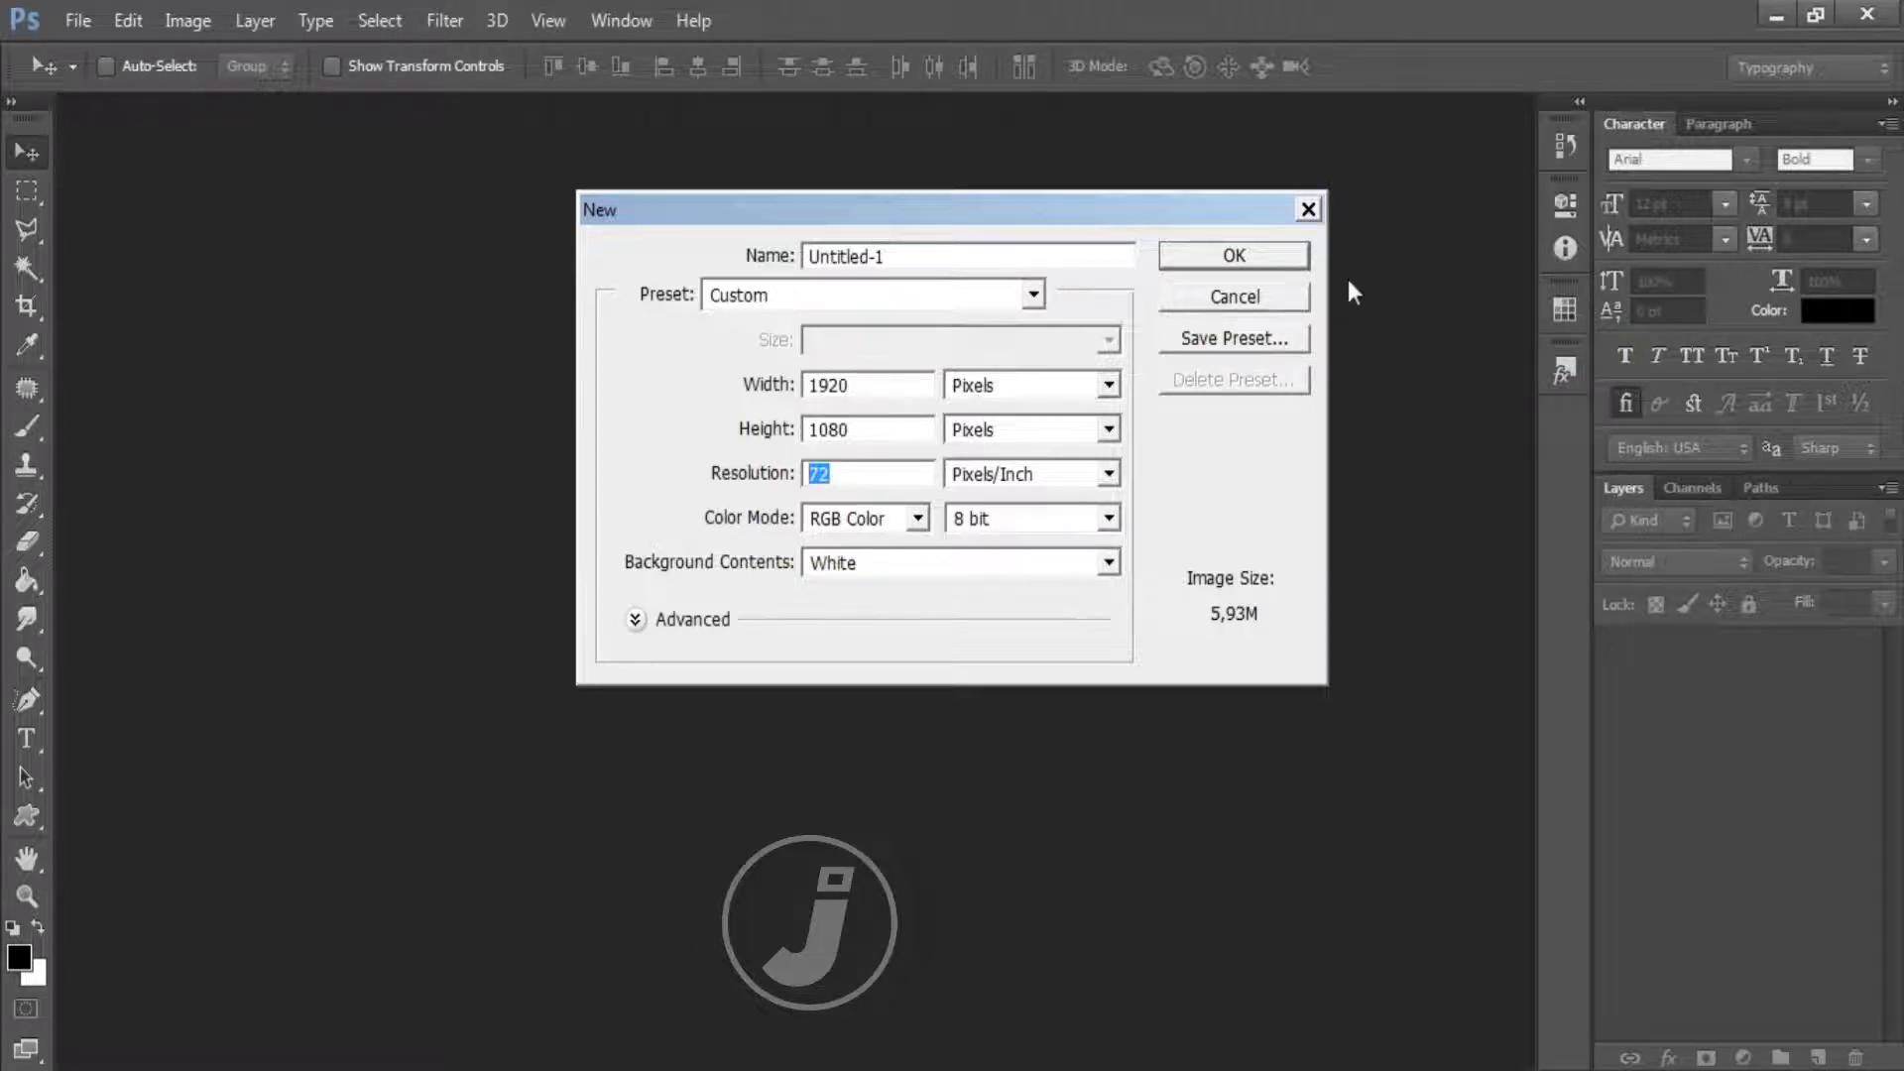
{"action": "left_click", "coordinate": [1222, 260]}
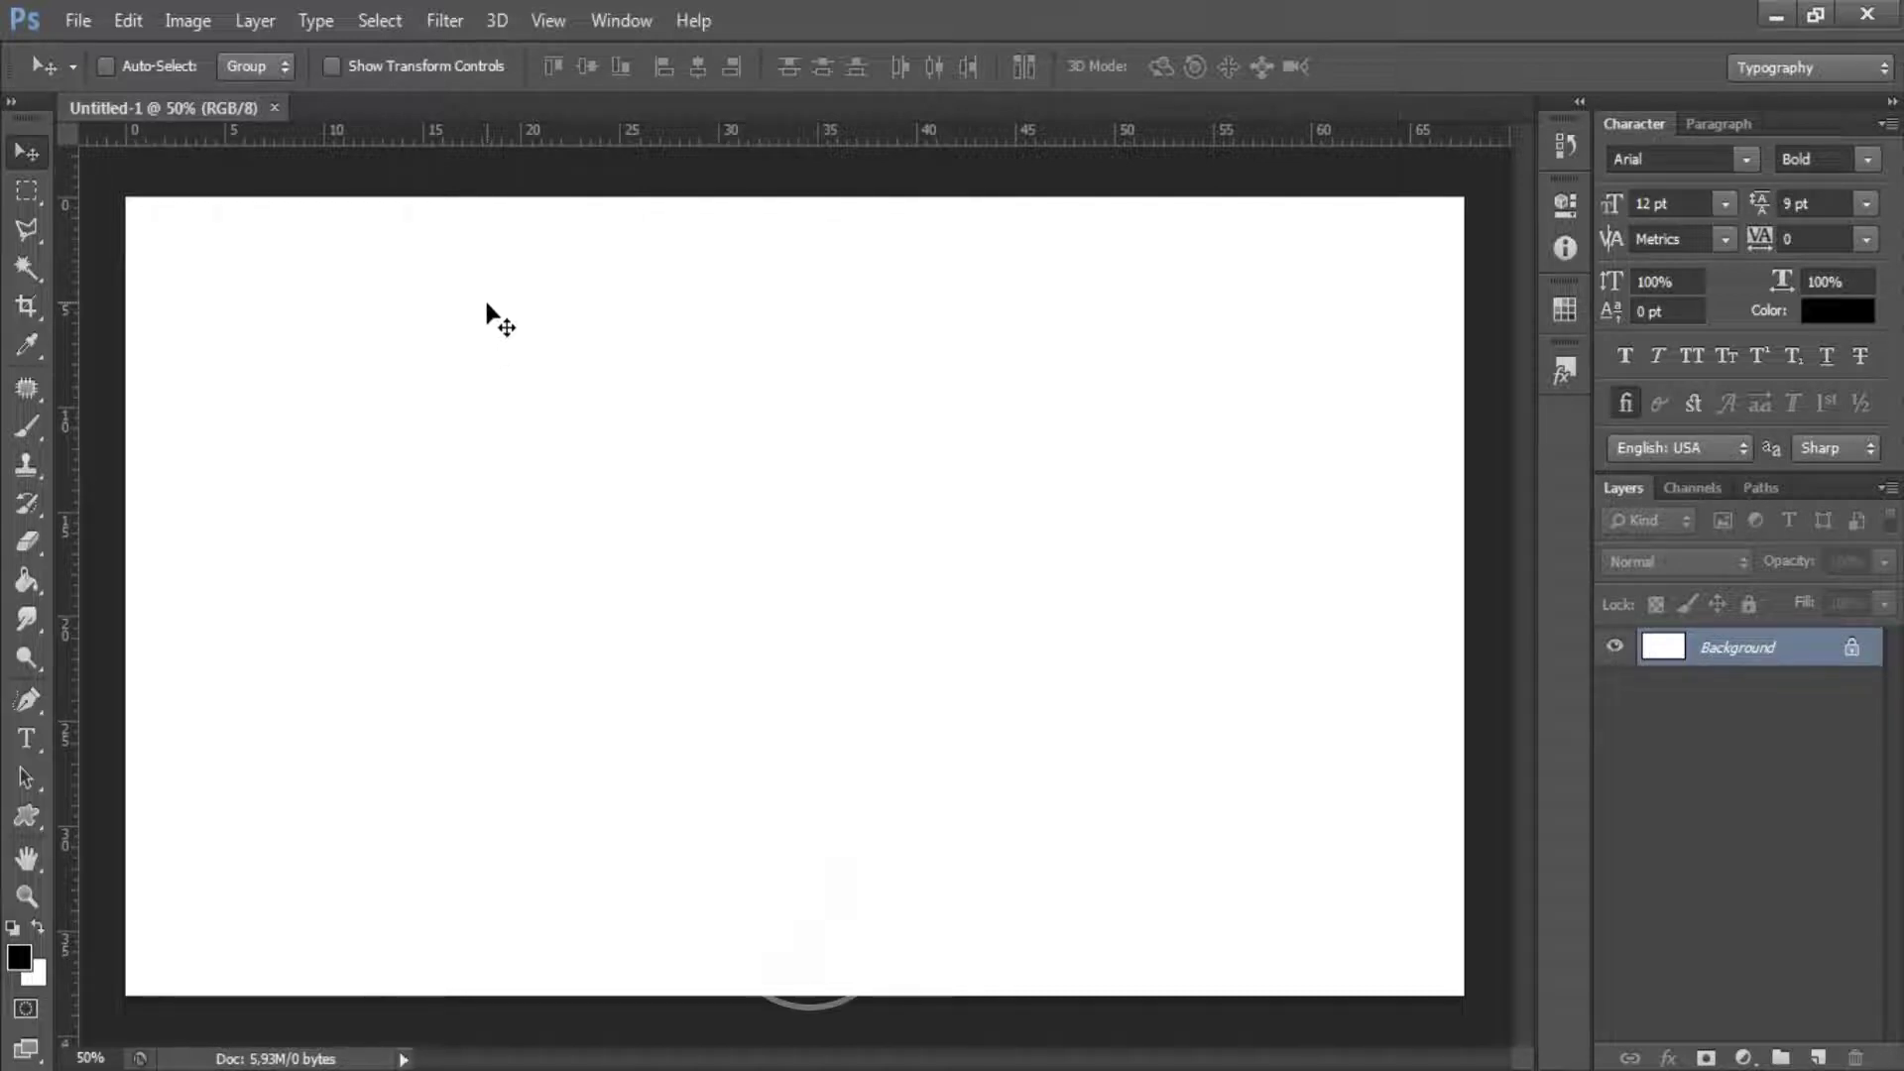
- Fill the Background layer solid black with the Paint Bucket and add an empty layer above it
{"action": "key", "text": "alt+BackSpace"}
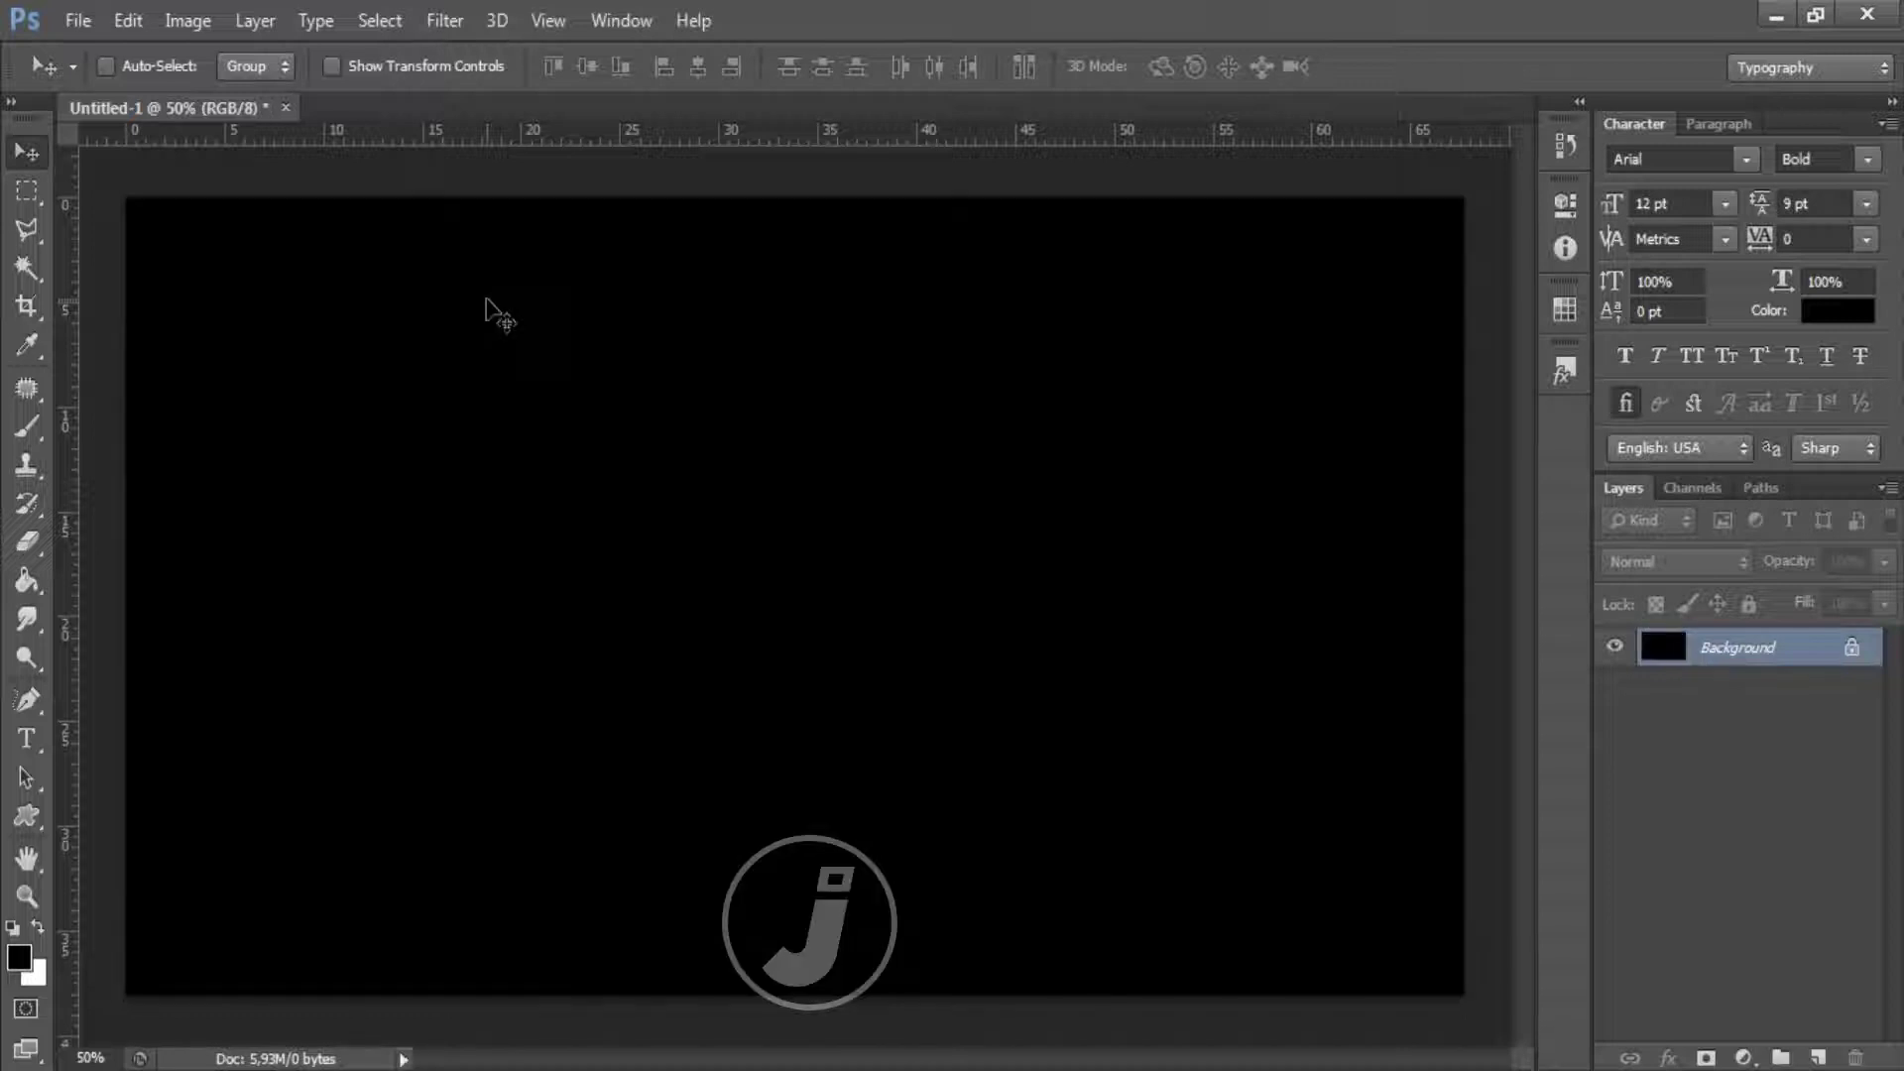
{"action": "key", "text": "ctrl+z"}
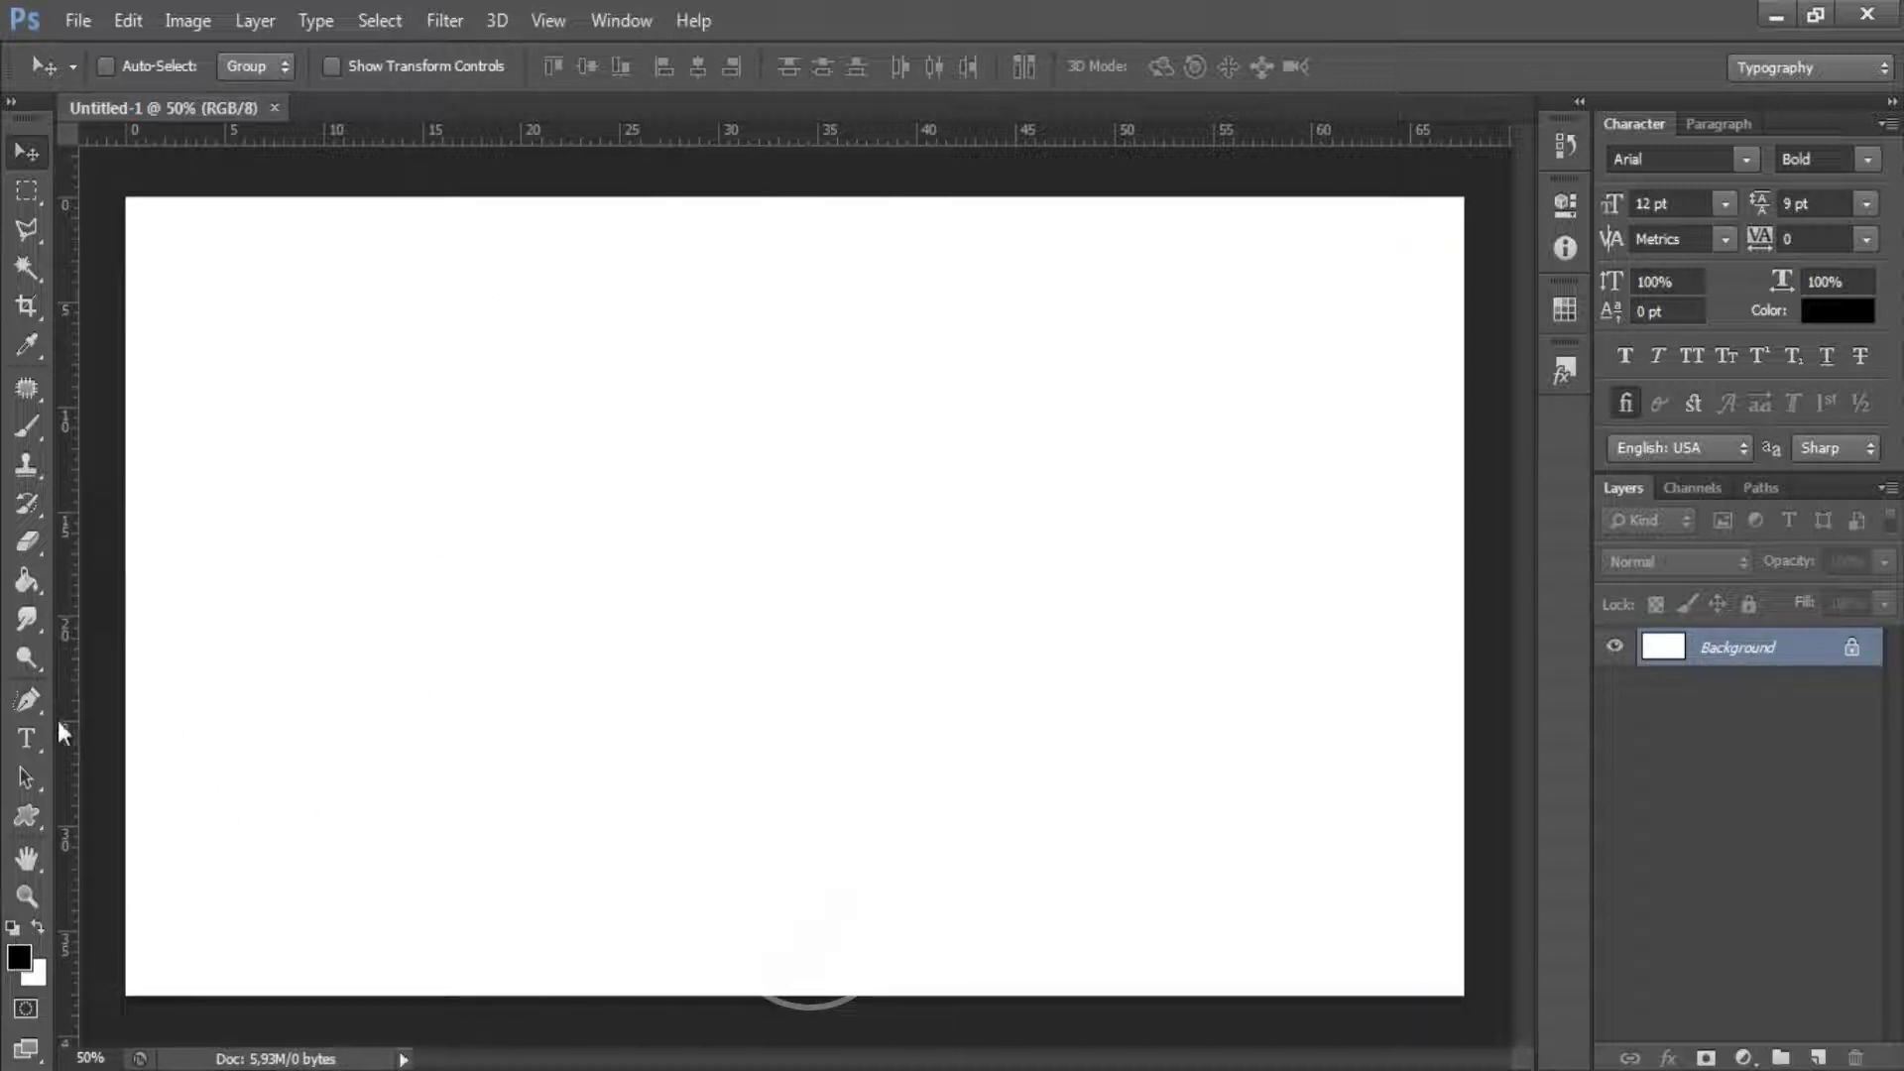
{"action": "left_click", "coordinate": [27, 580]}
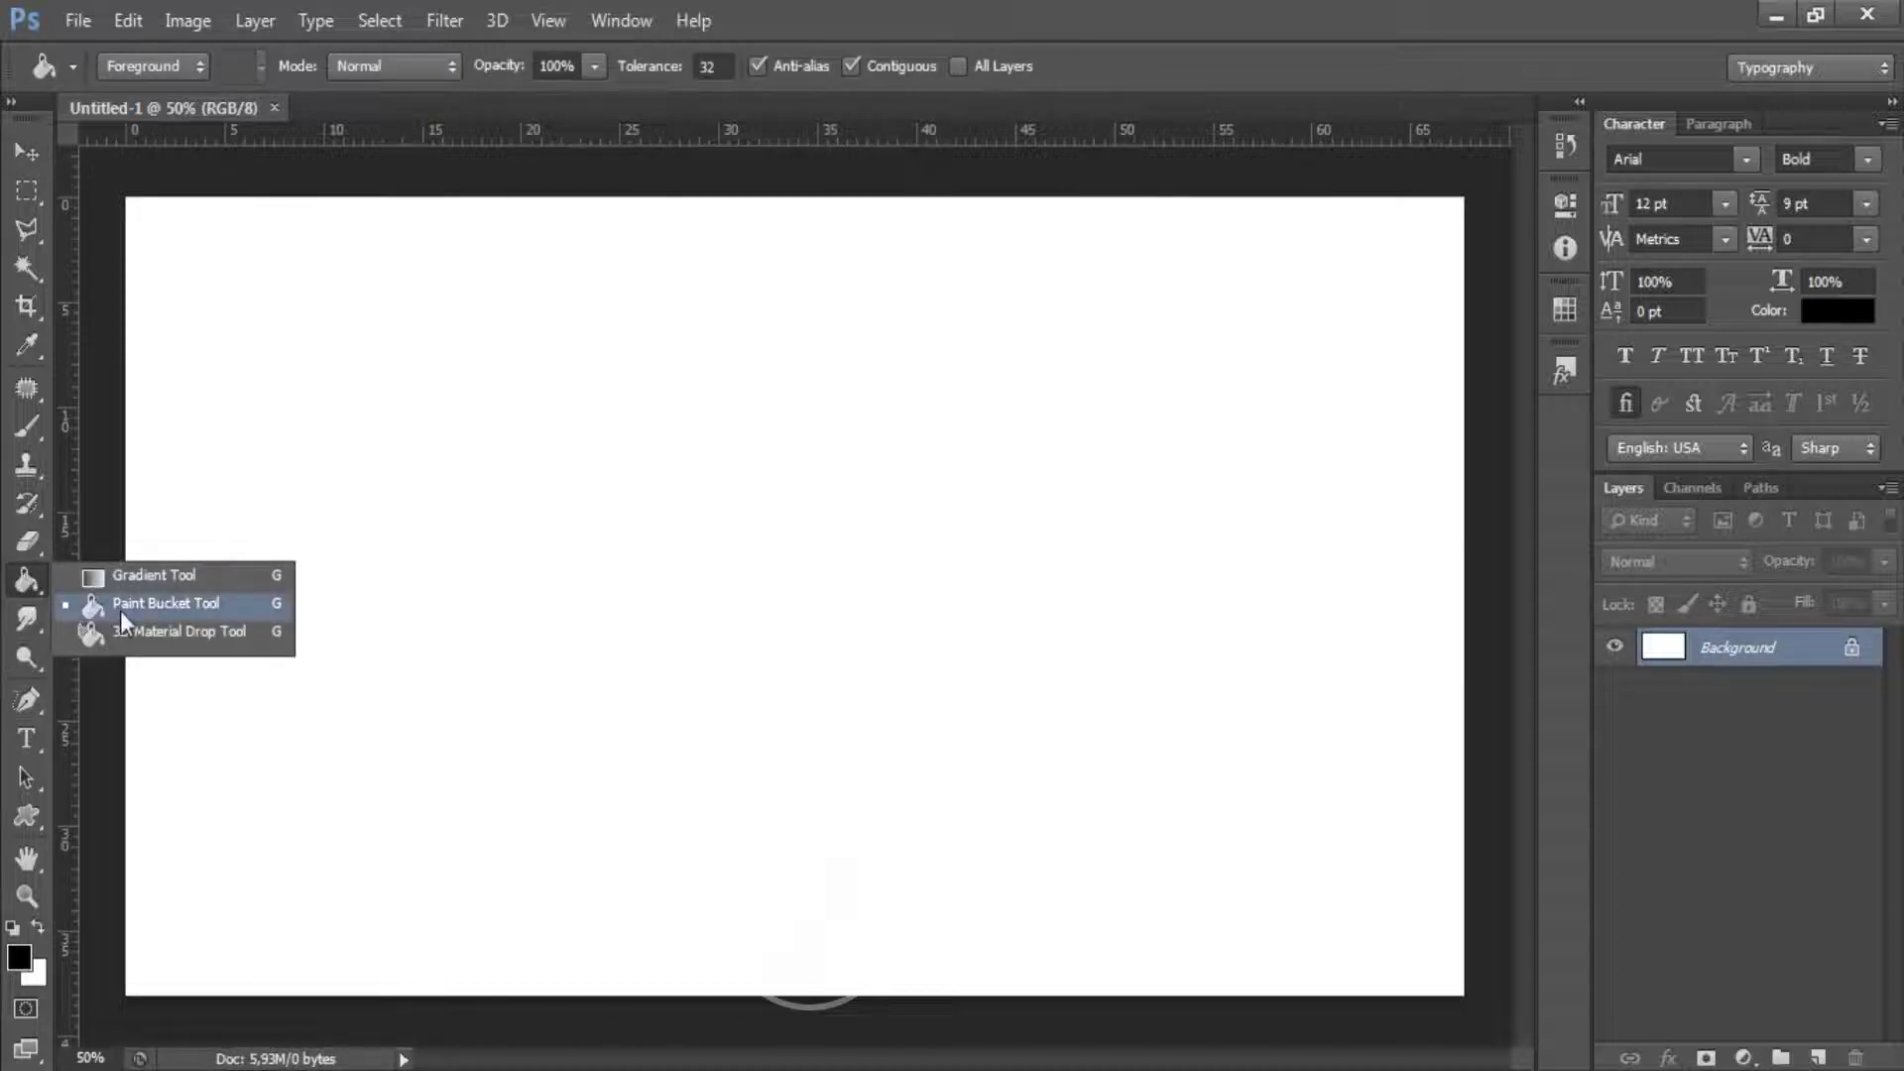
{"action": "left_click", "coordinate": [99, 603]}
{"action": "left_click", "coordinate": [843, 526]}
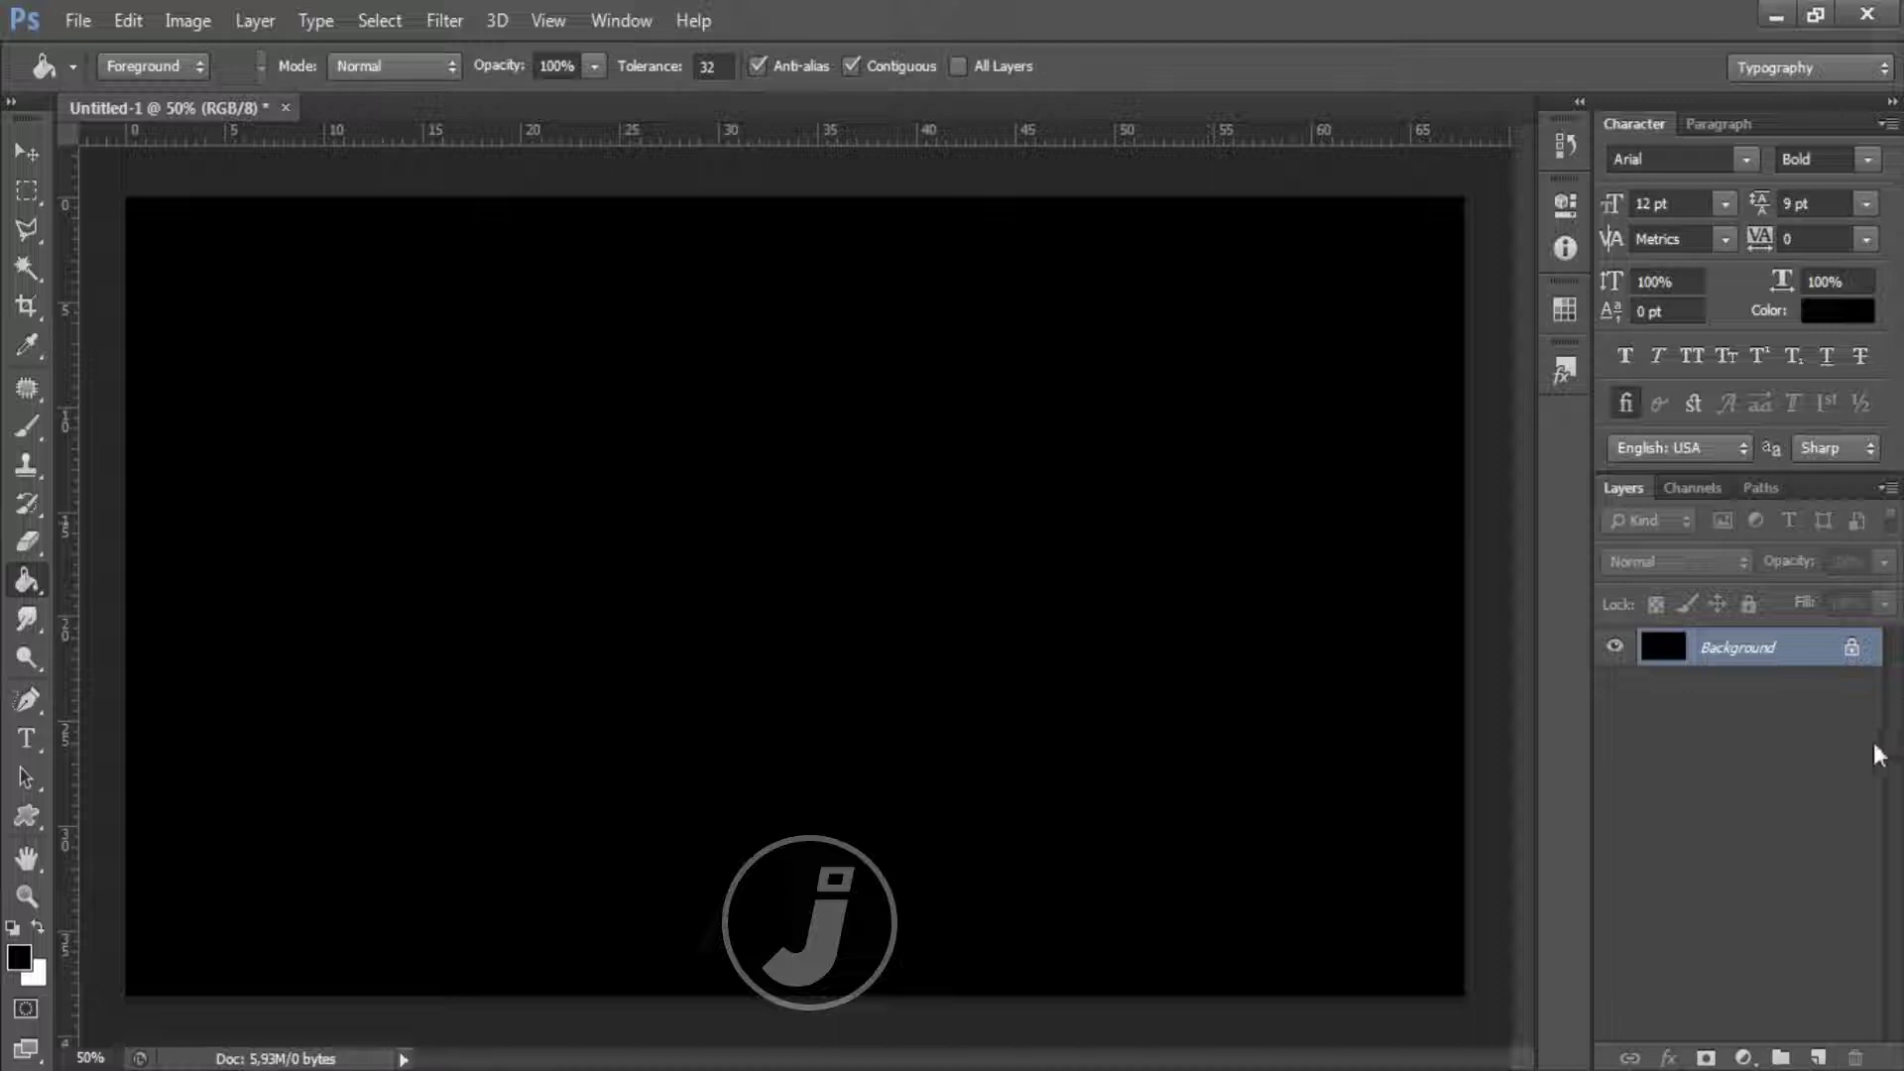
{"action": "left_click", "coordinate": [1815, 1057]}
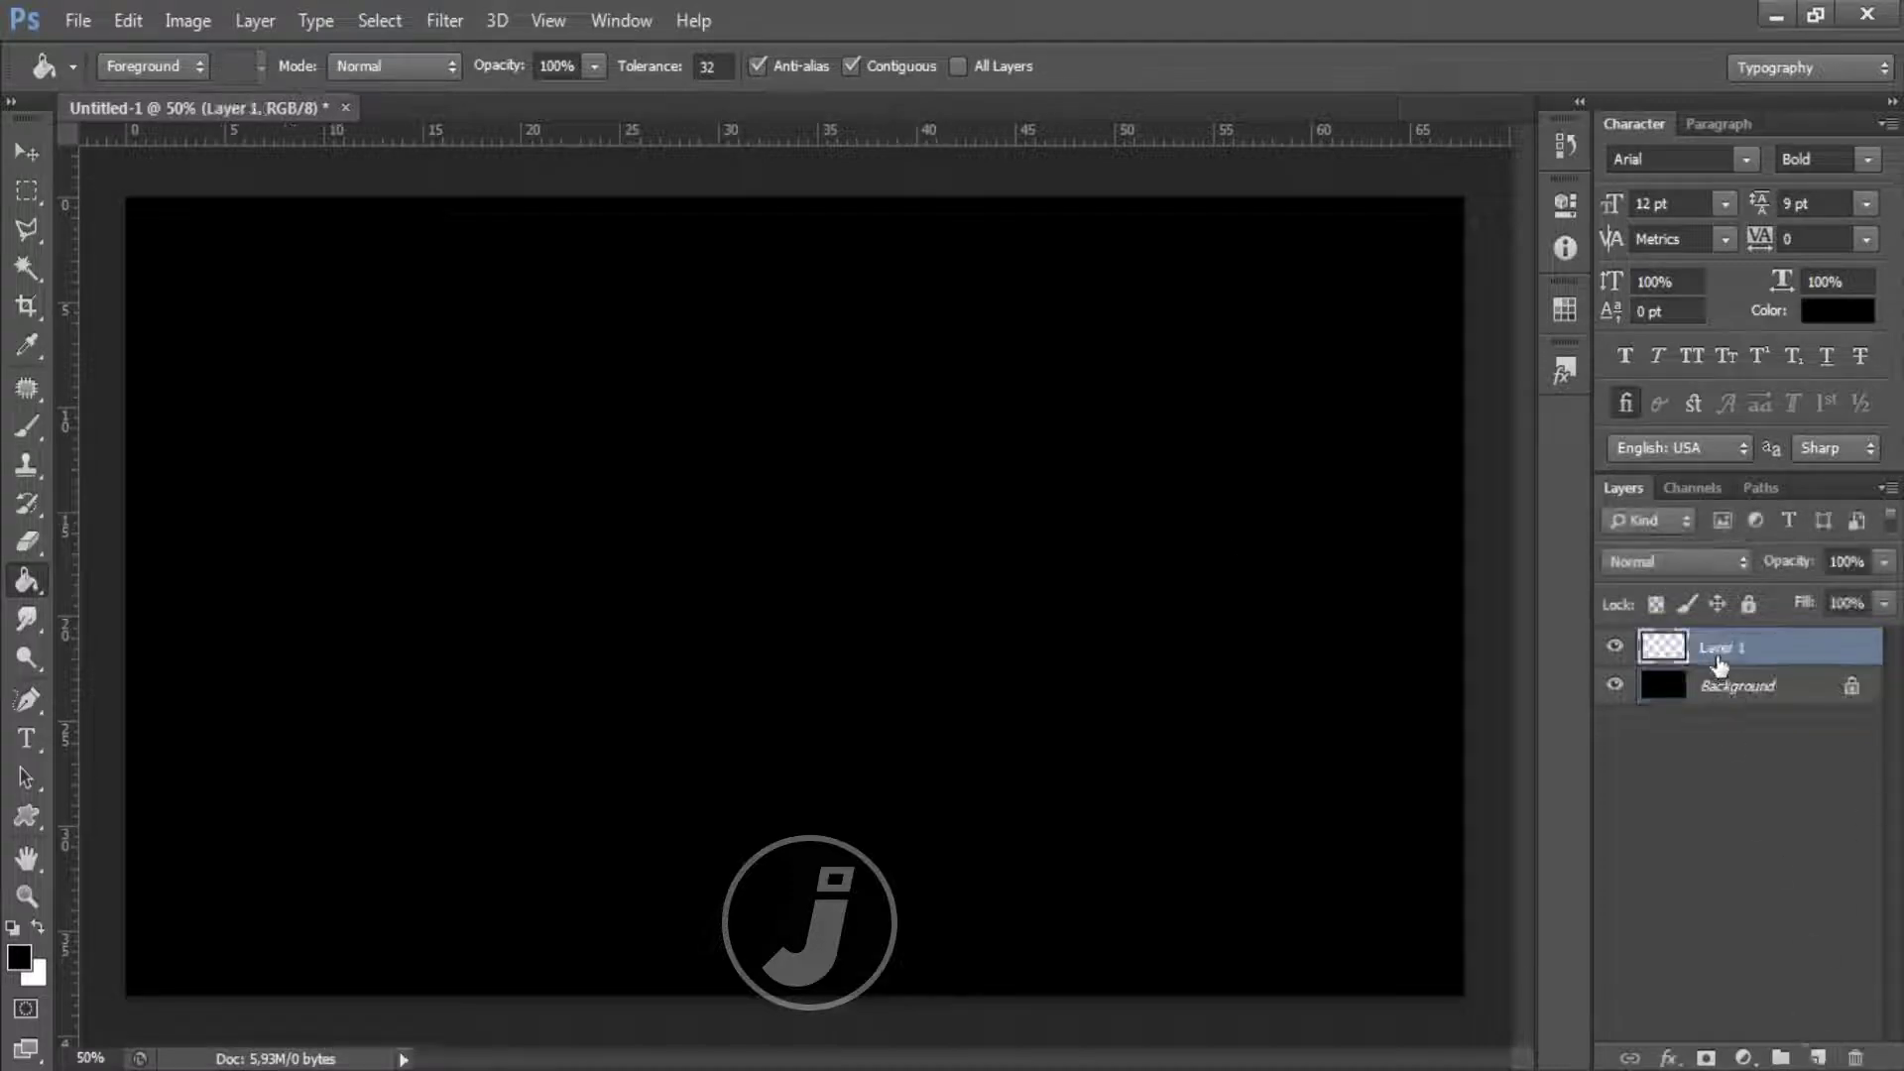
- Rename Layer 1 to BACKGROUND
{"action": "double_click", "coordinate": [1721, 648]}
{"action": "type", "text": "B"}
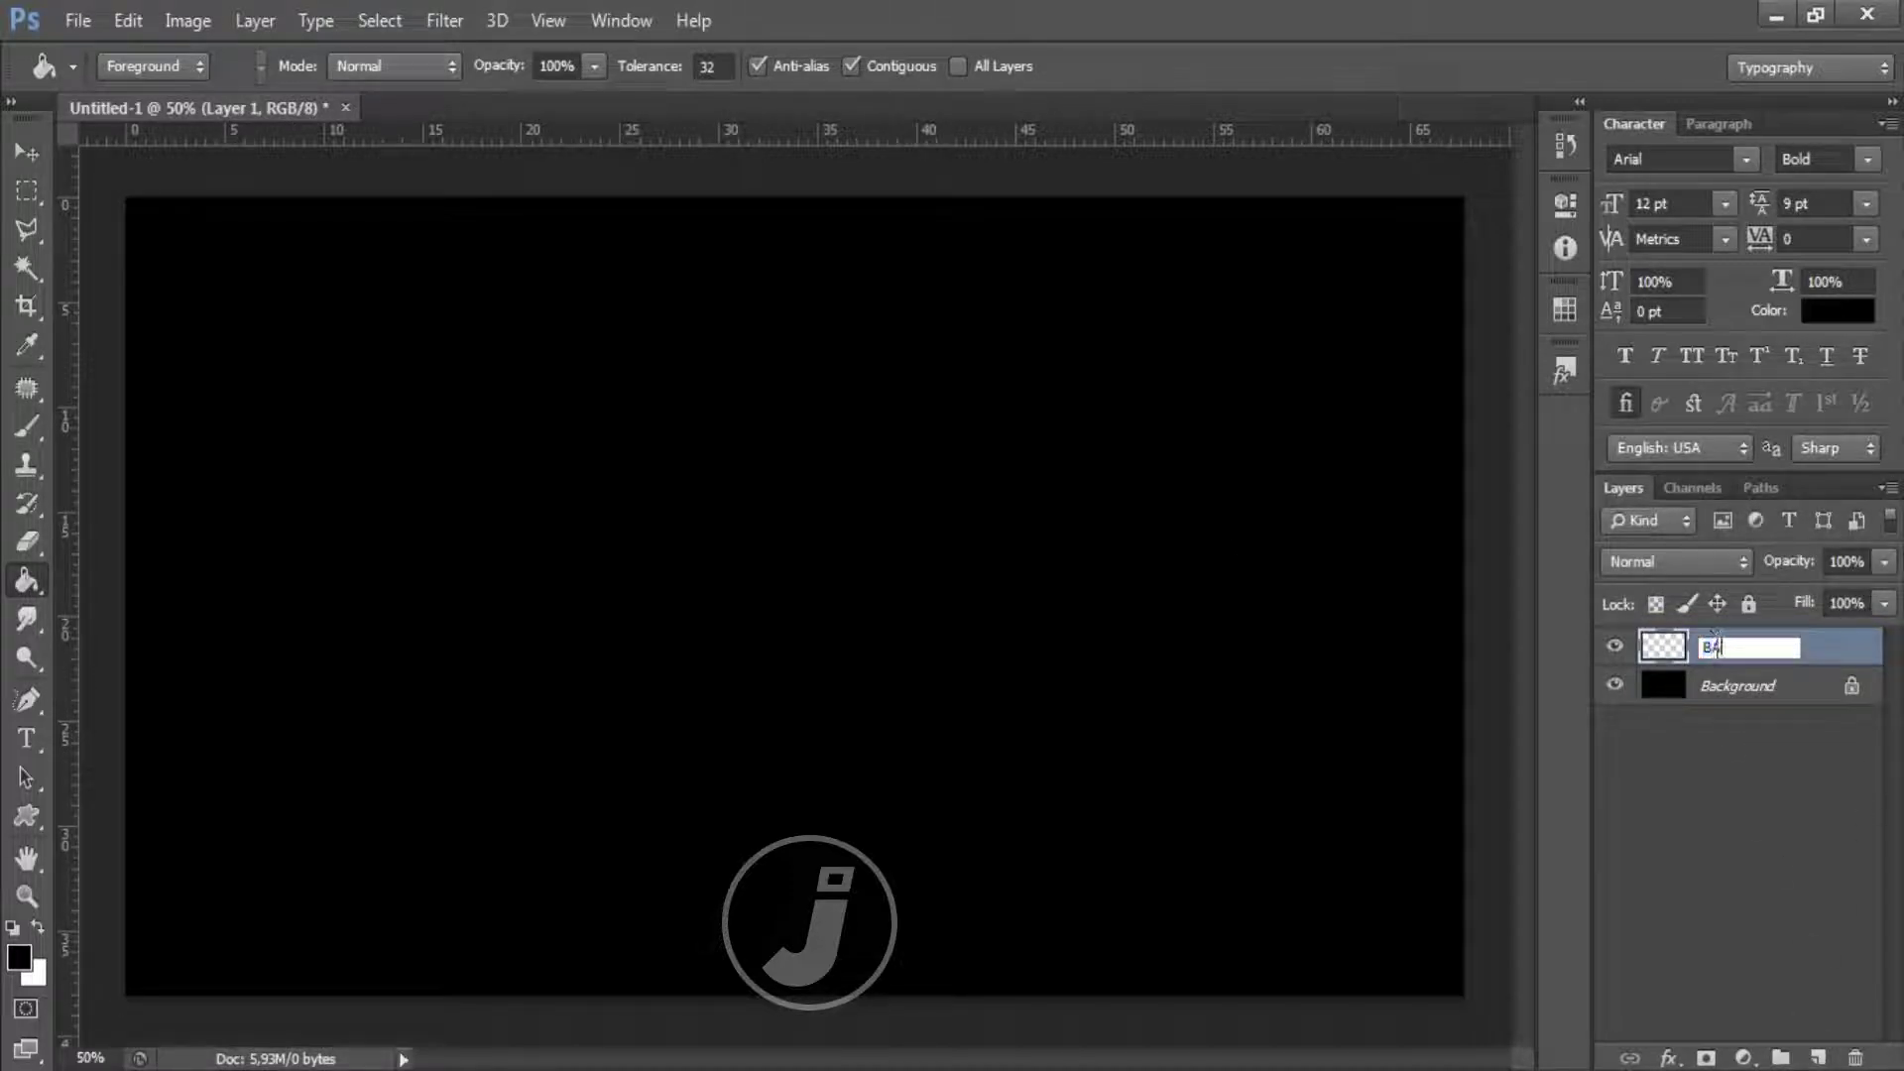
{"action": "type", "text": "ACKGROUND"}
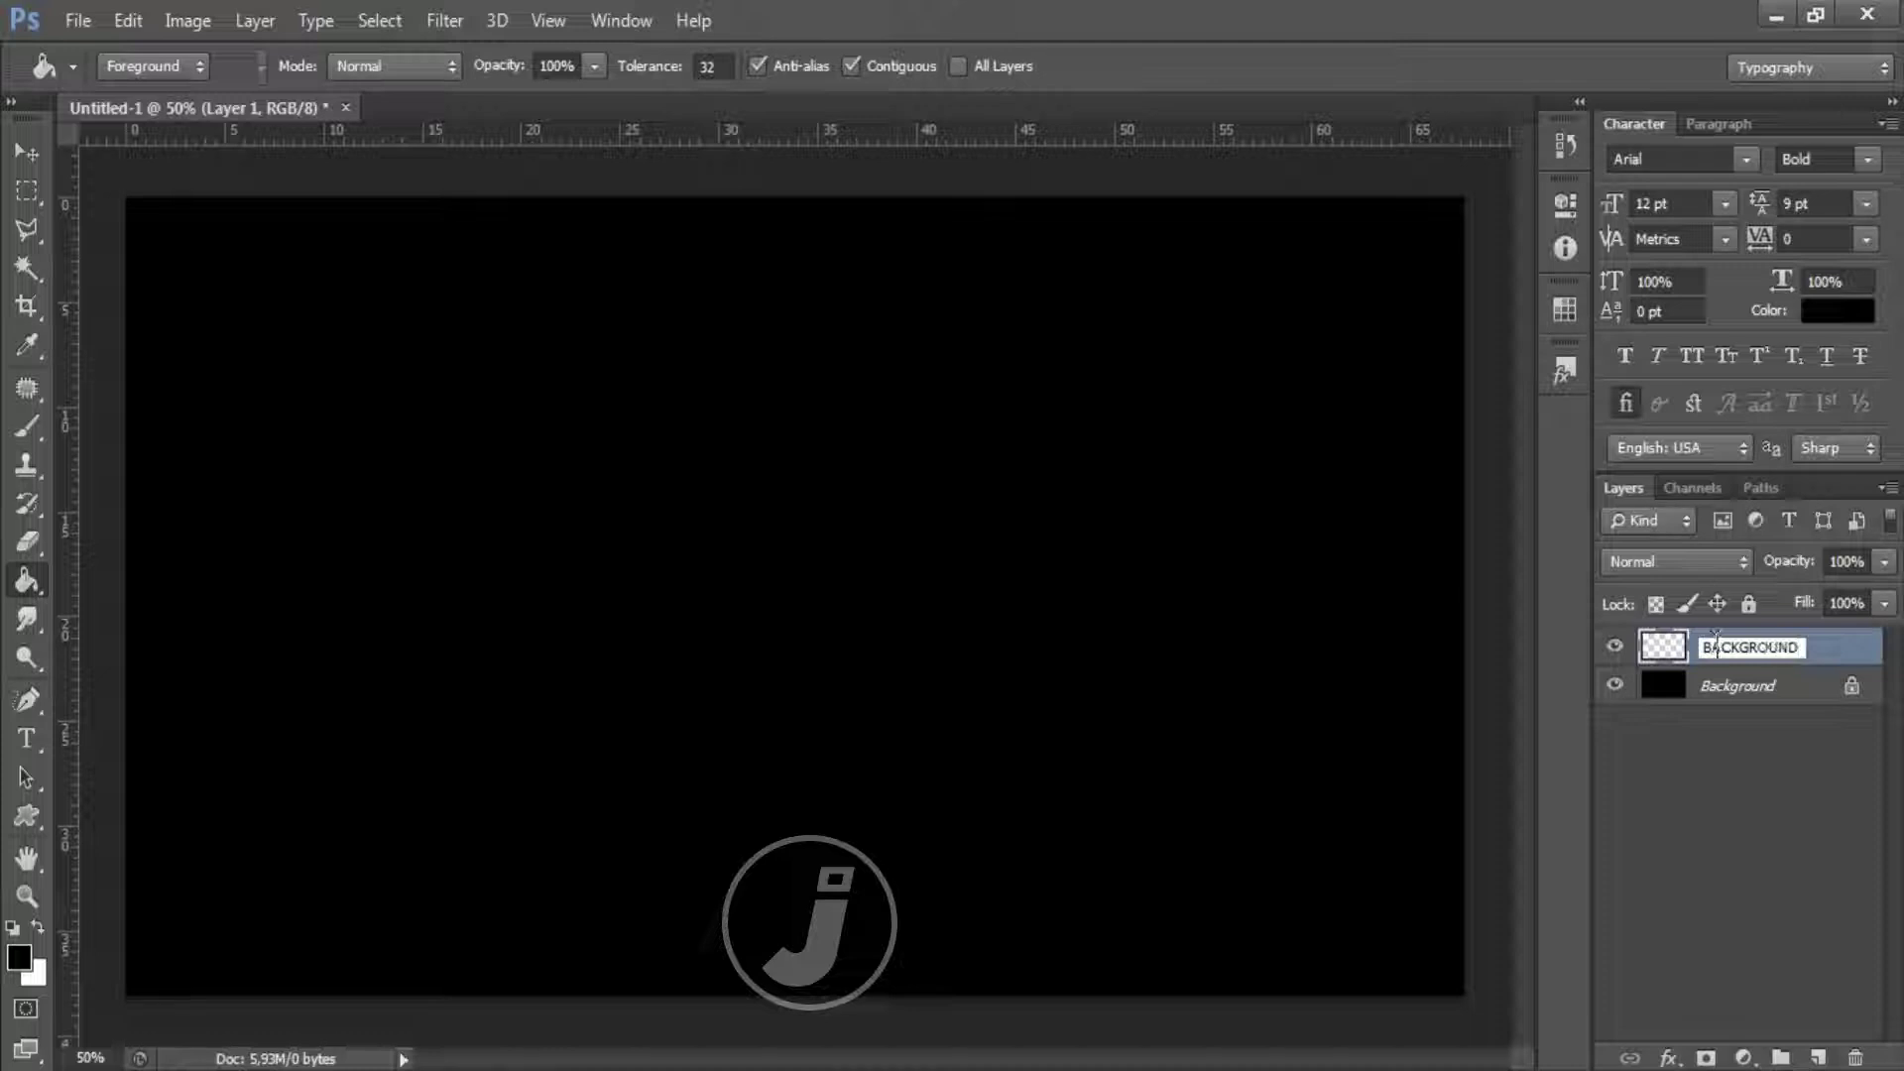
{"action": "left_click", "coordinate": [1837, 656]}
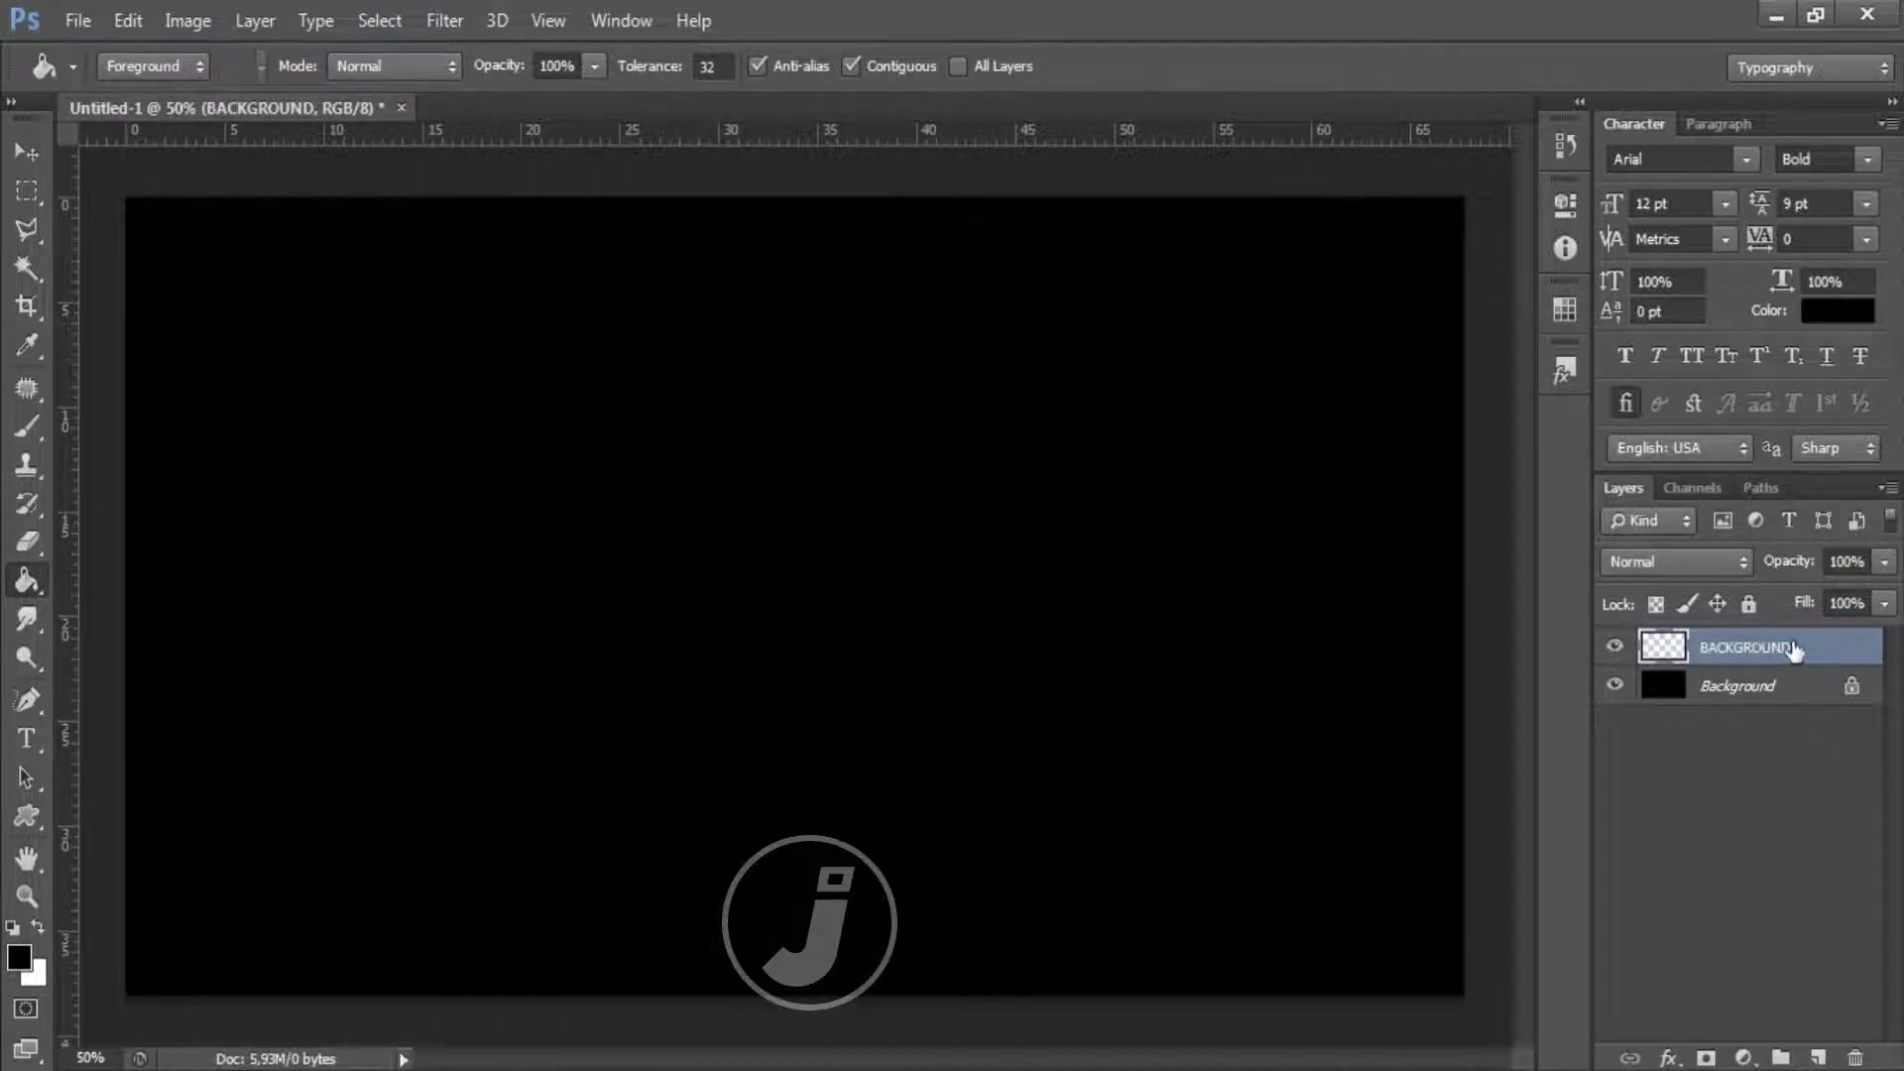
- Try Filter > Render > Clouds for grey clouds, then undo them
{"action": "left_click", "coordinate": [455, 20]}
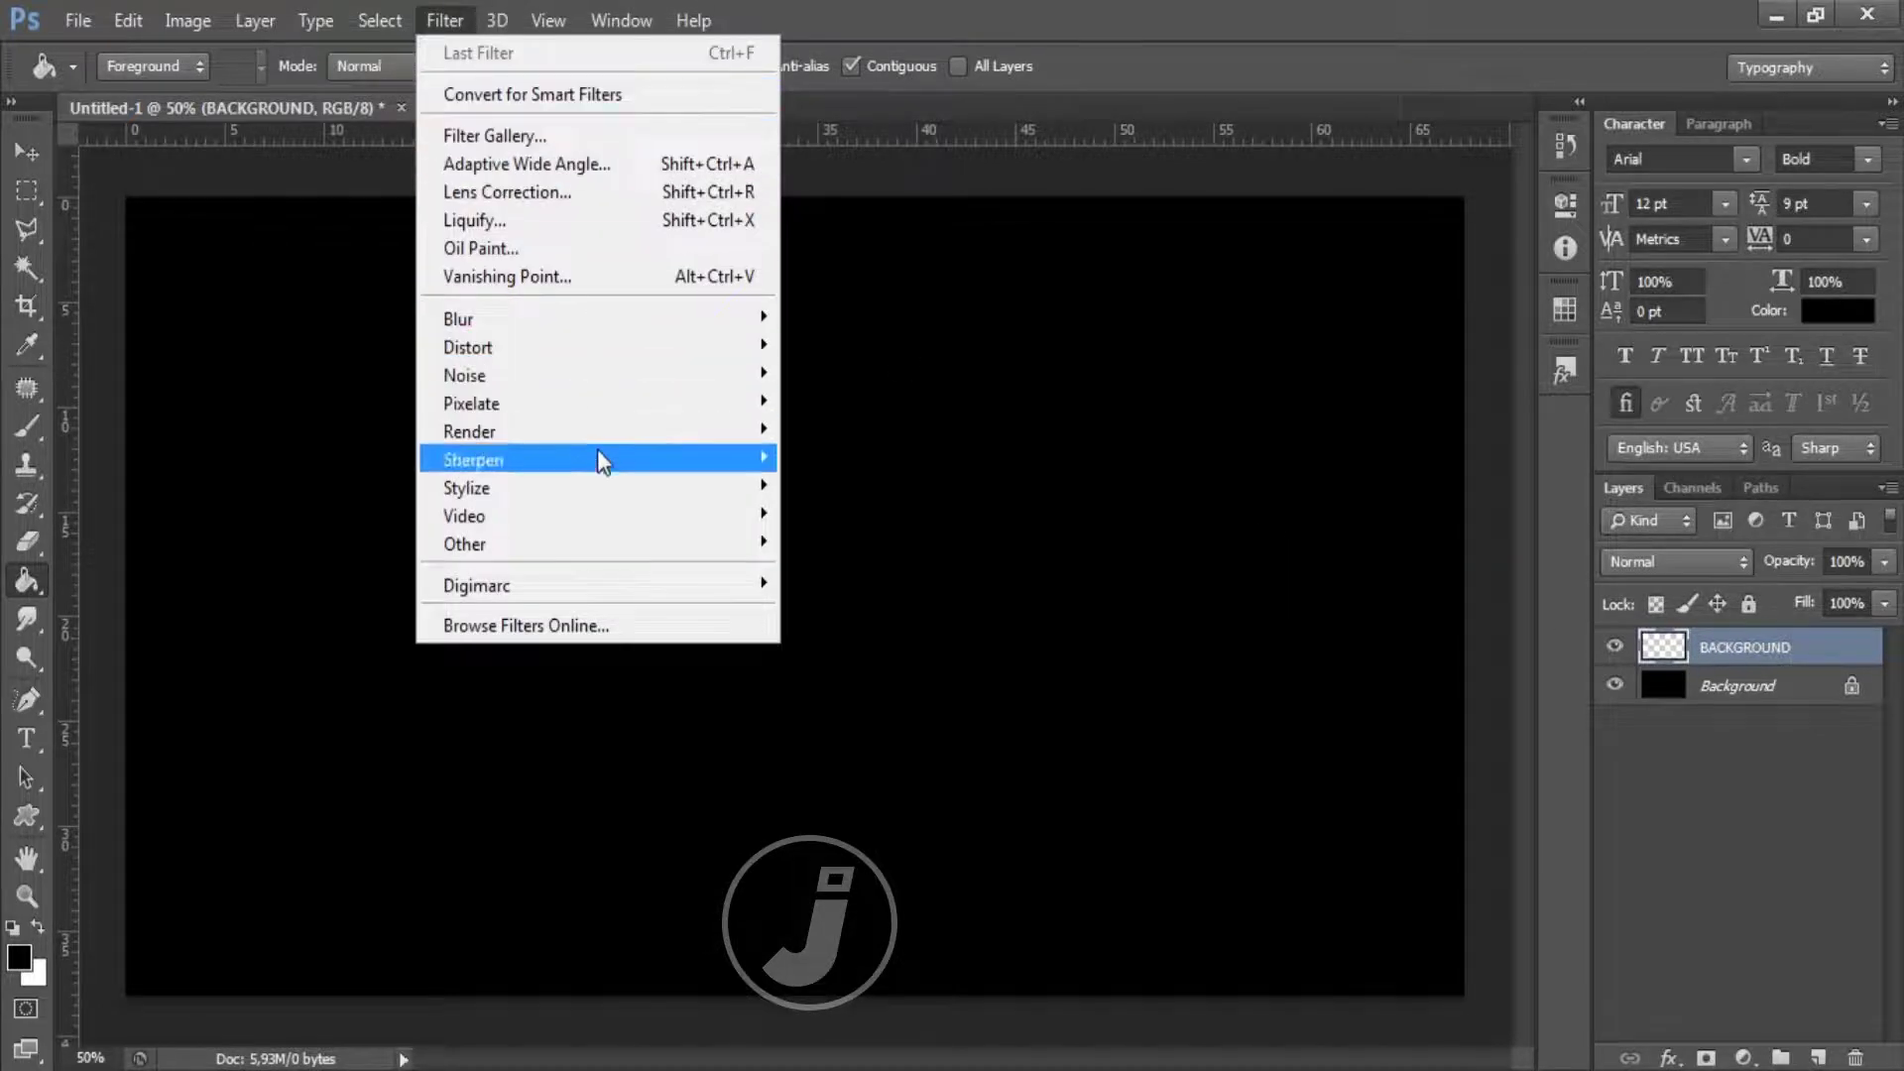
{"action": "mouse_move", "coordinate": [595, 432]}
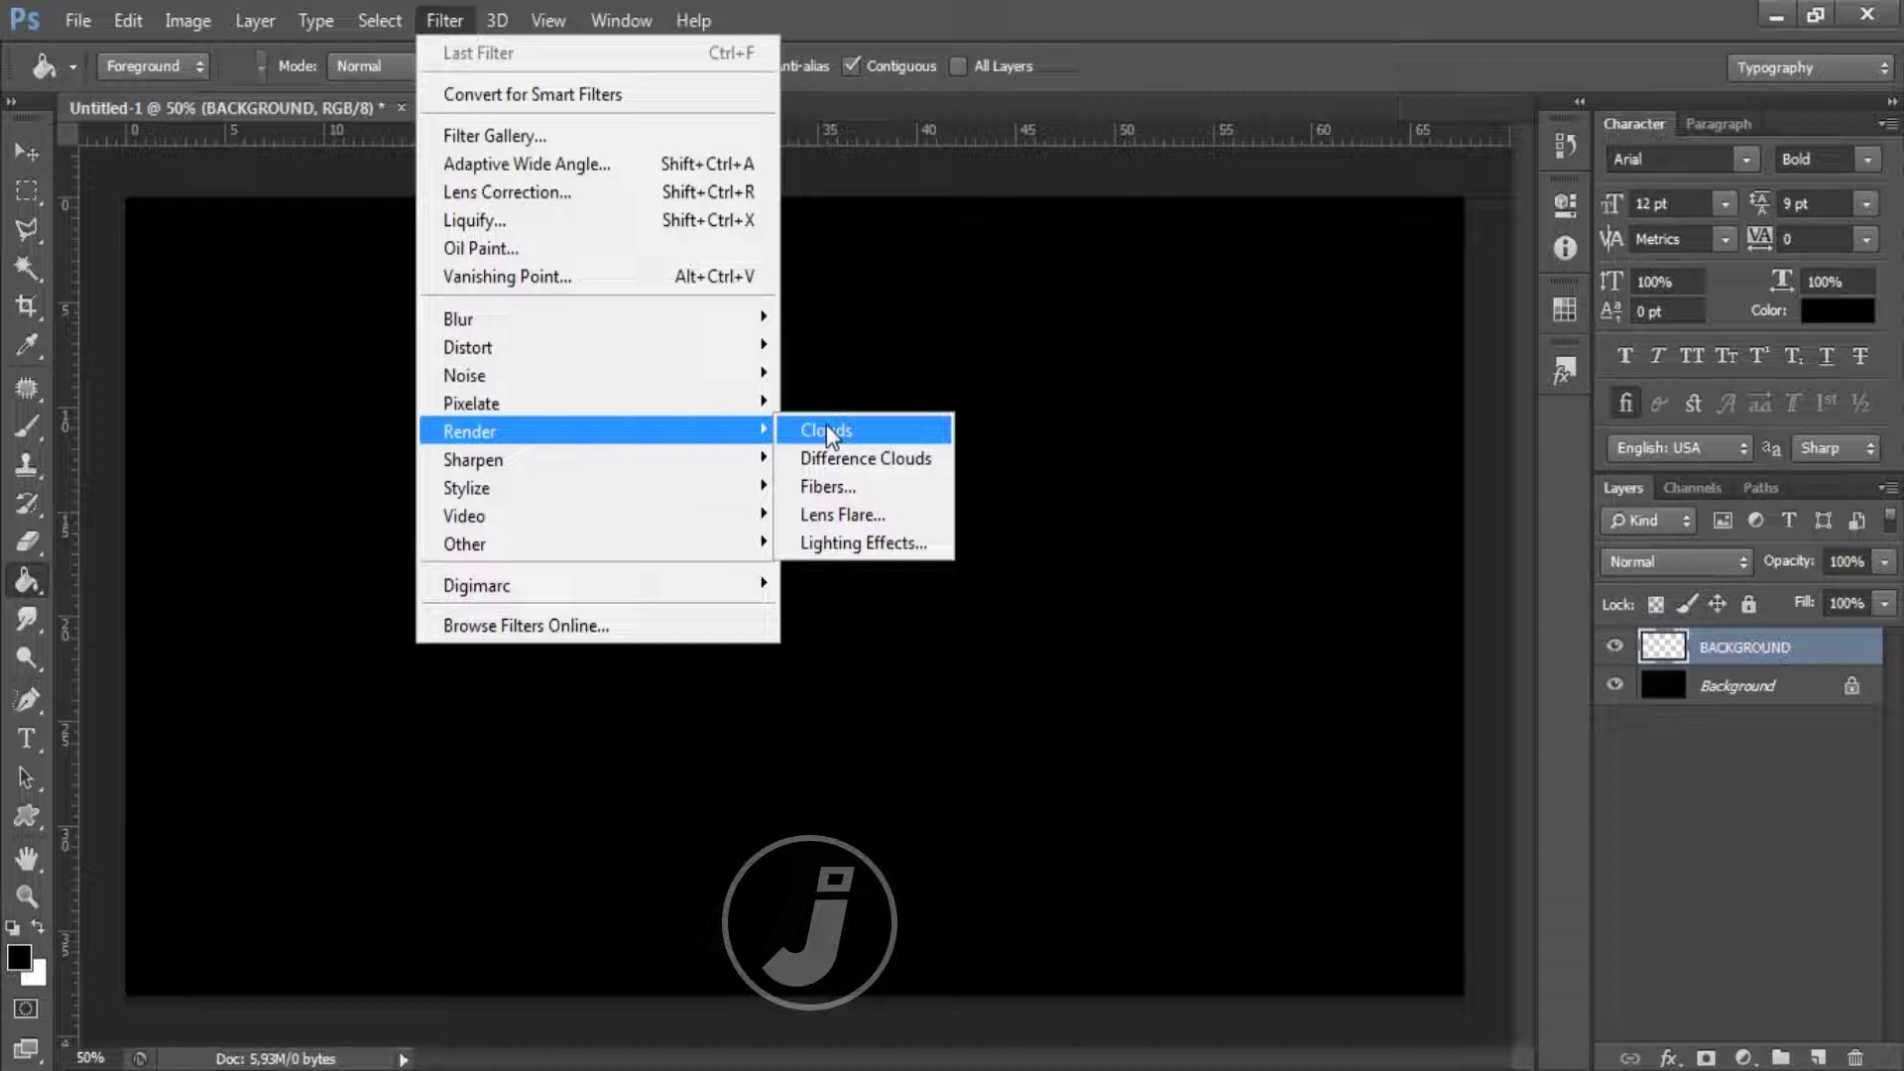
{"action": "left_click", "coordinate": [826, 429]}
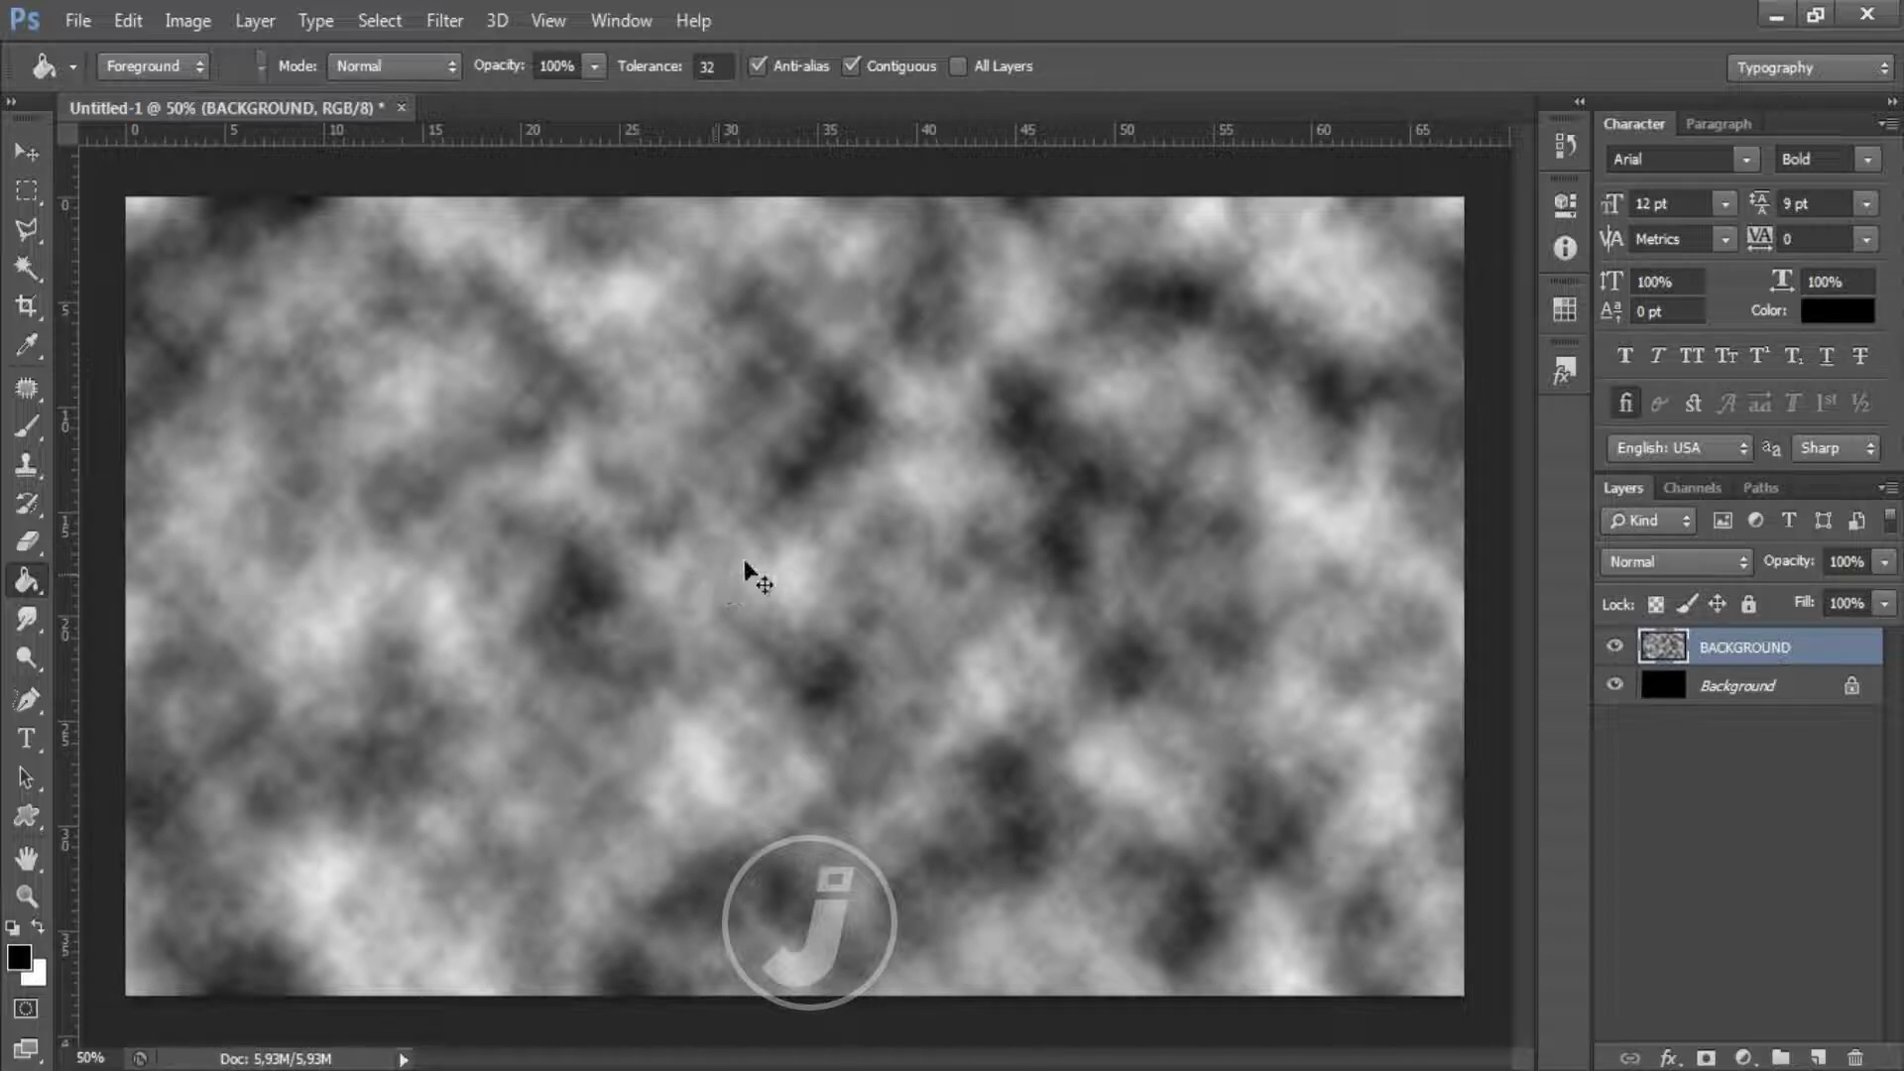
{"action": "key", "text": "ctrl+z"}
- Set the foreground colour to red (d40404)
{"action": "left_click", "coordinate": [18, 958]}
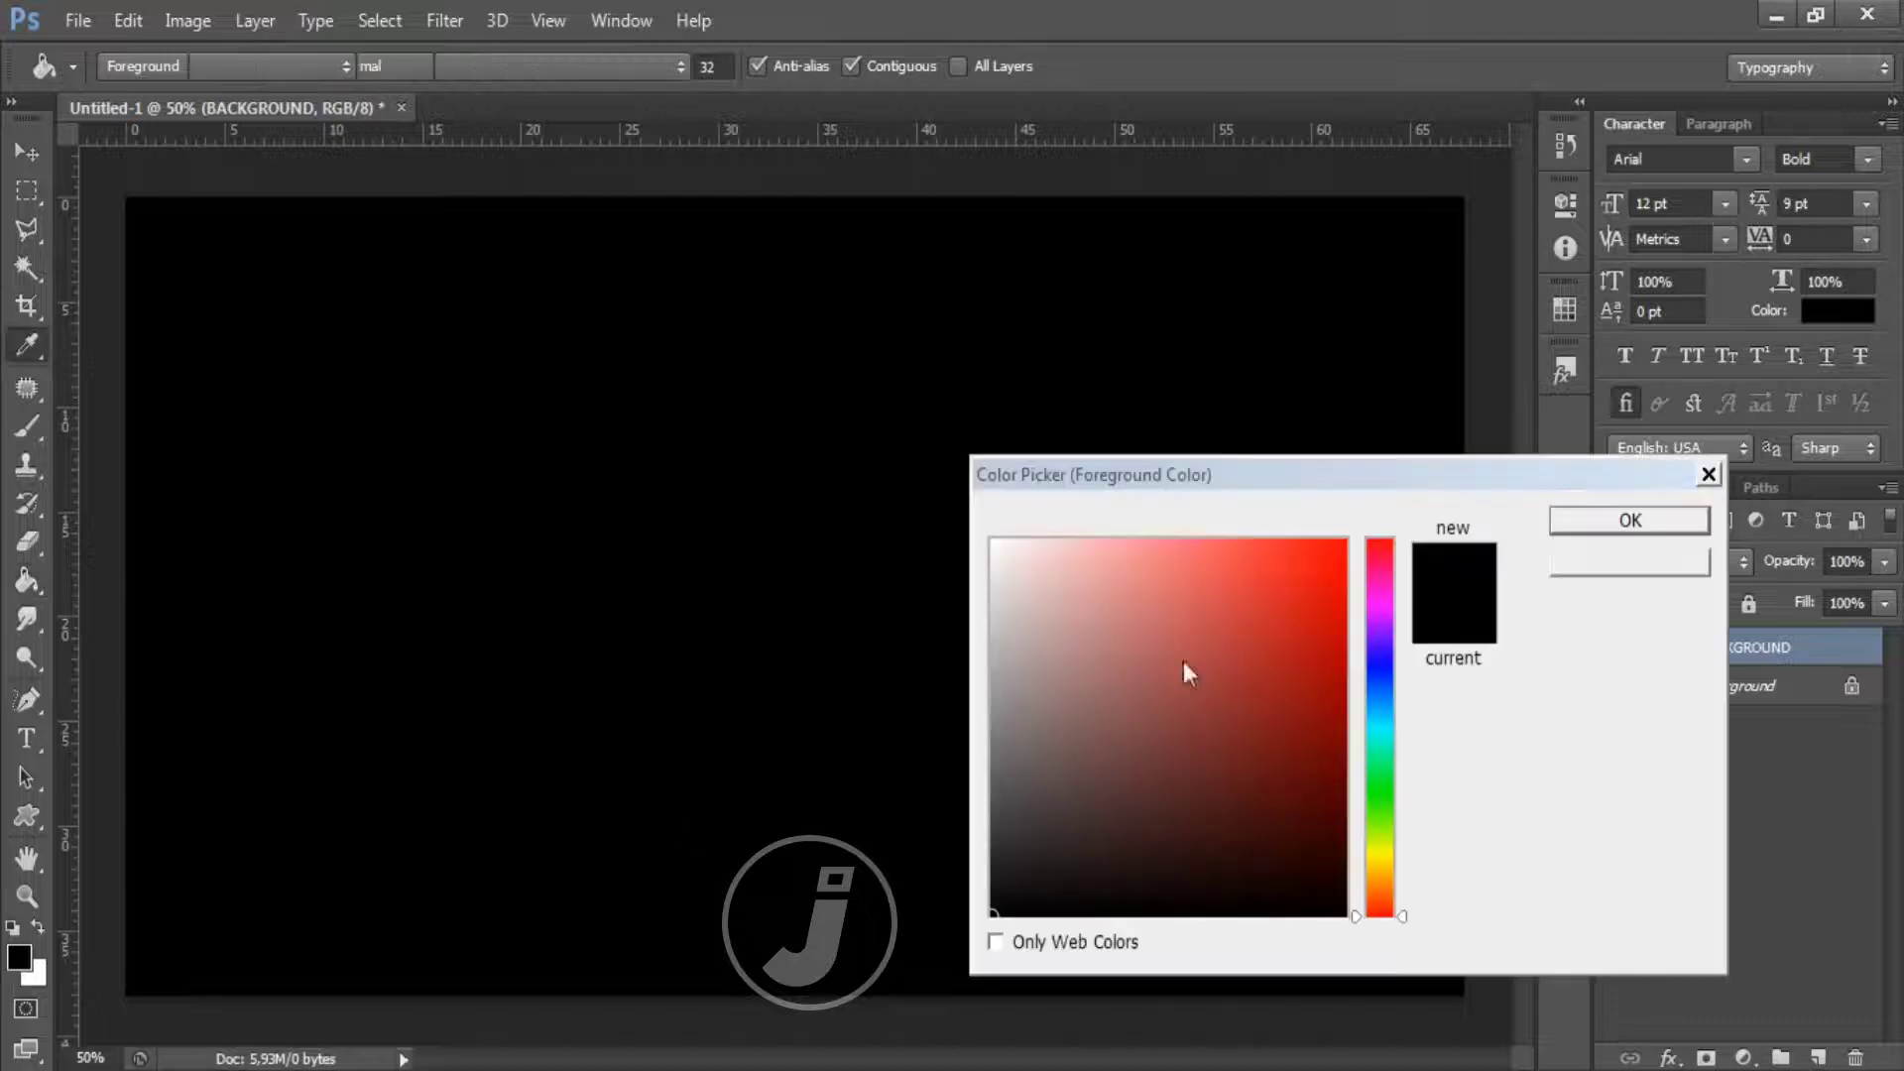
{"action": "left_click", "coordinate": [1339, 603]}
{"action": "left_click", "coordinate": [1628, 522]}
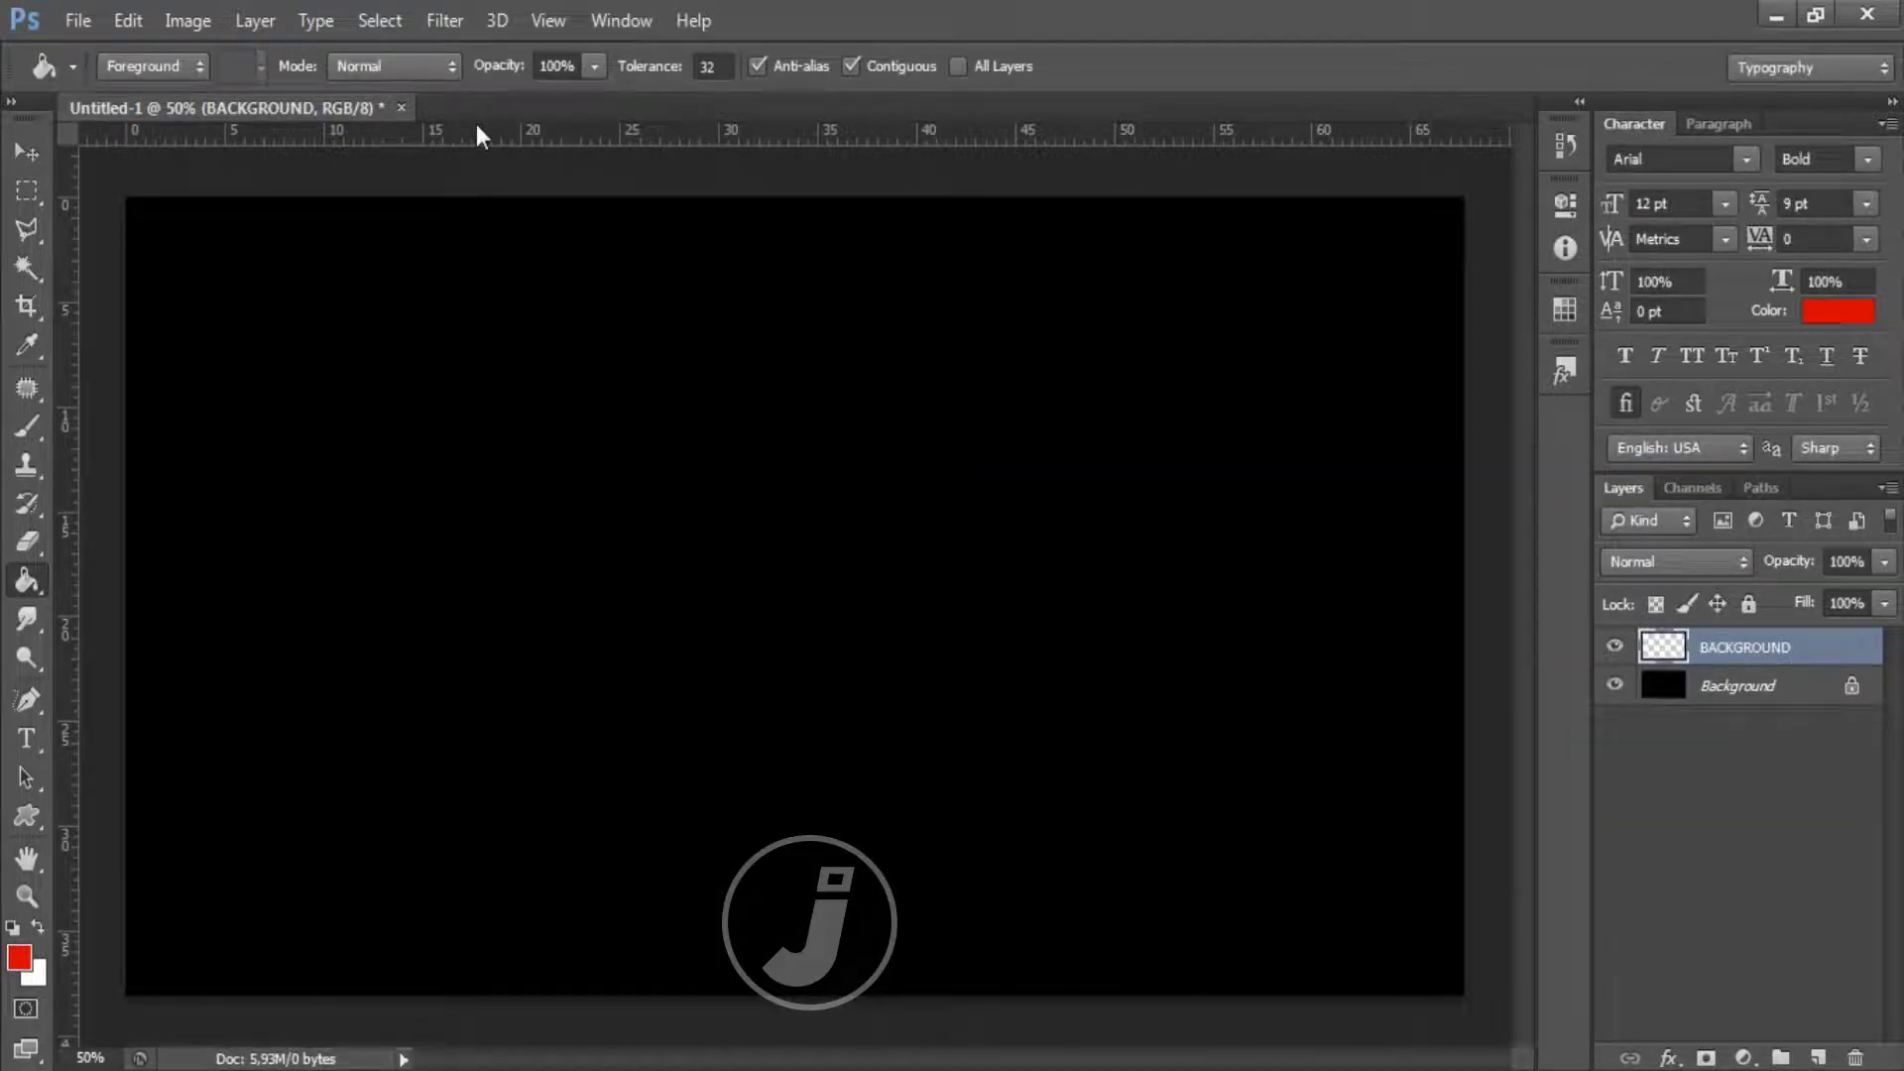
- Render red-and-white clouds on the BACKGROUND layer, then undo them
{"action": "left_click", "coordinate": [452, 24]}
{"action": "mouse_move", "coordinate": [470, 432]}
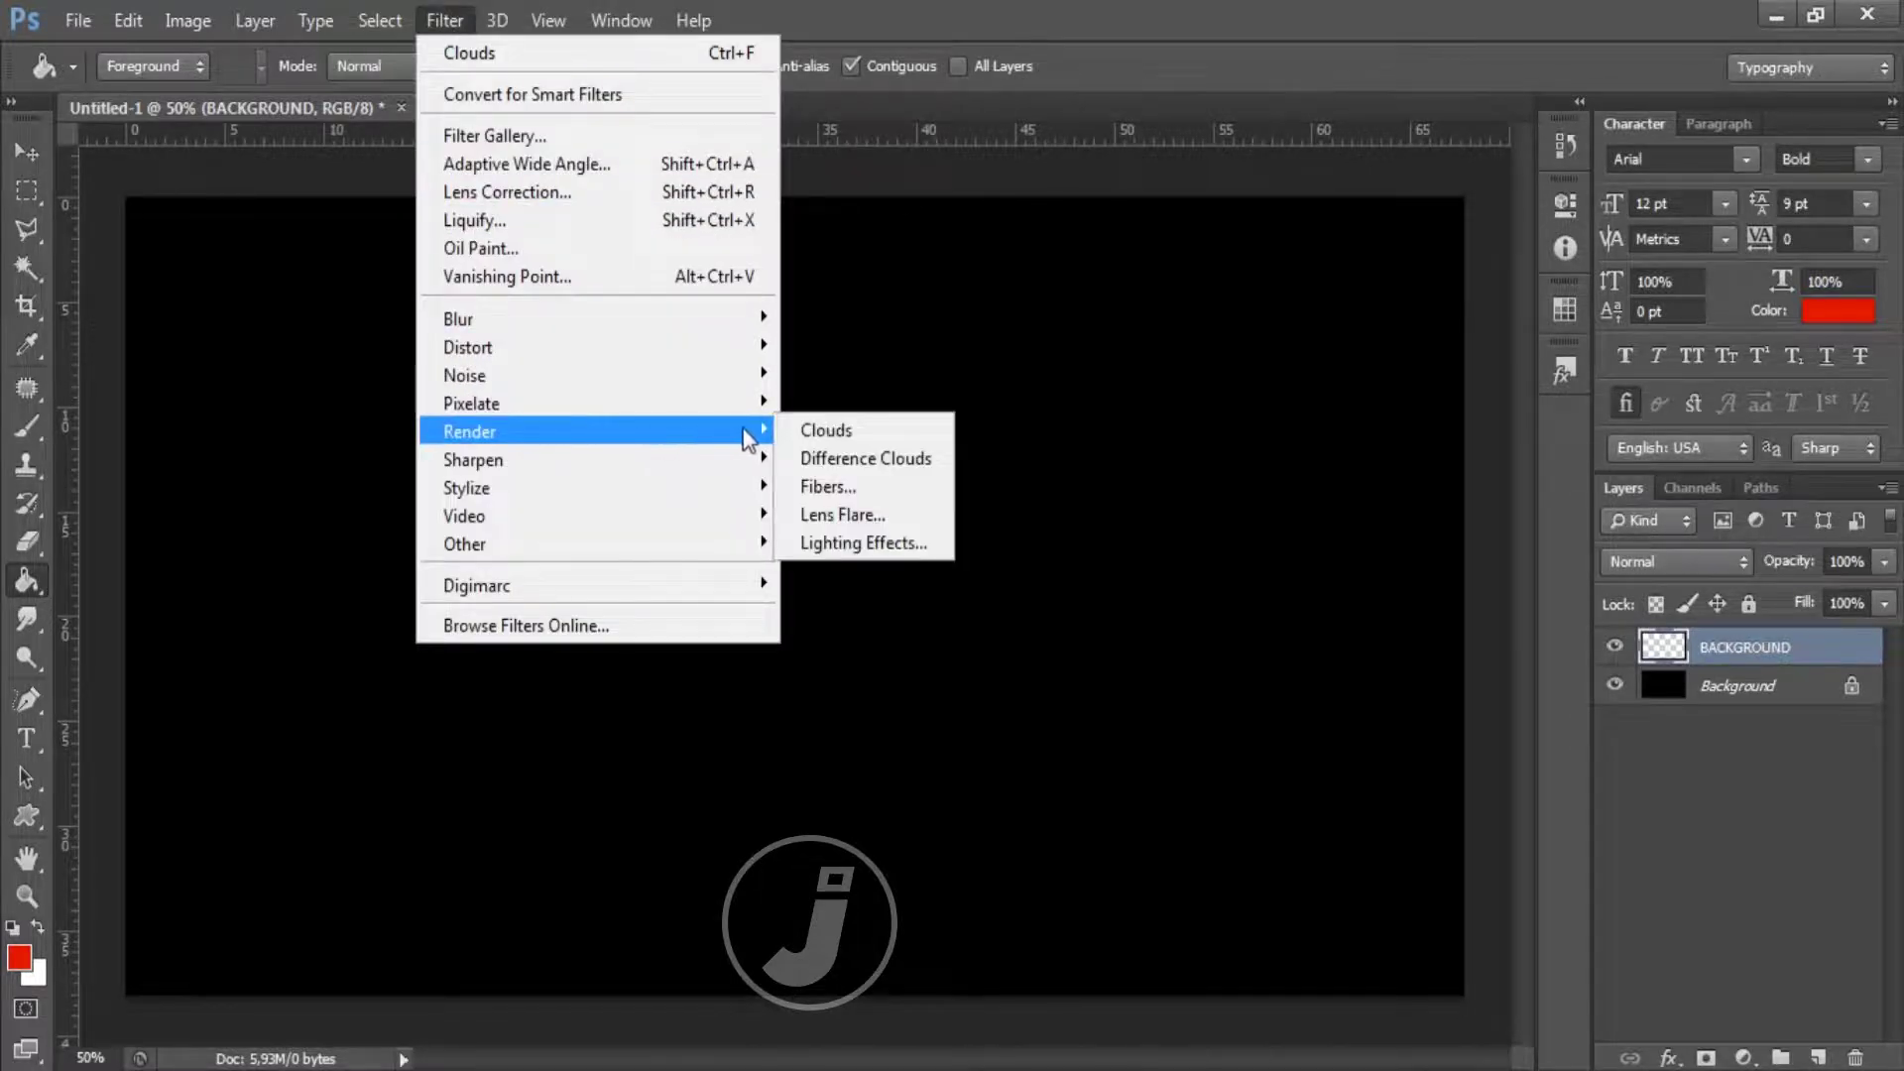
{"action": "left_click", "coordinate": [800, 426]}
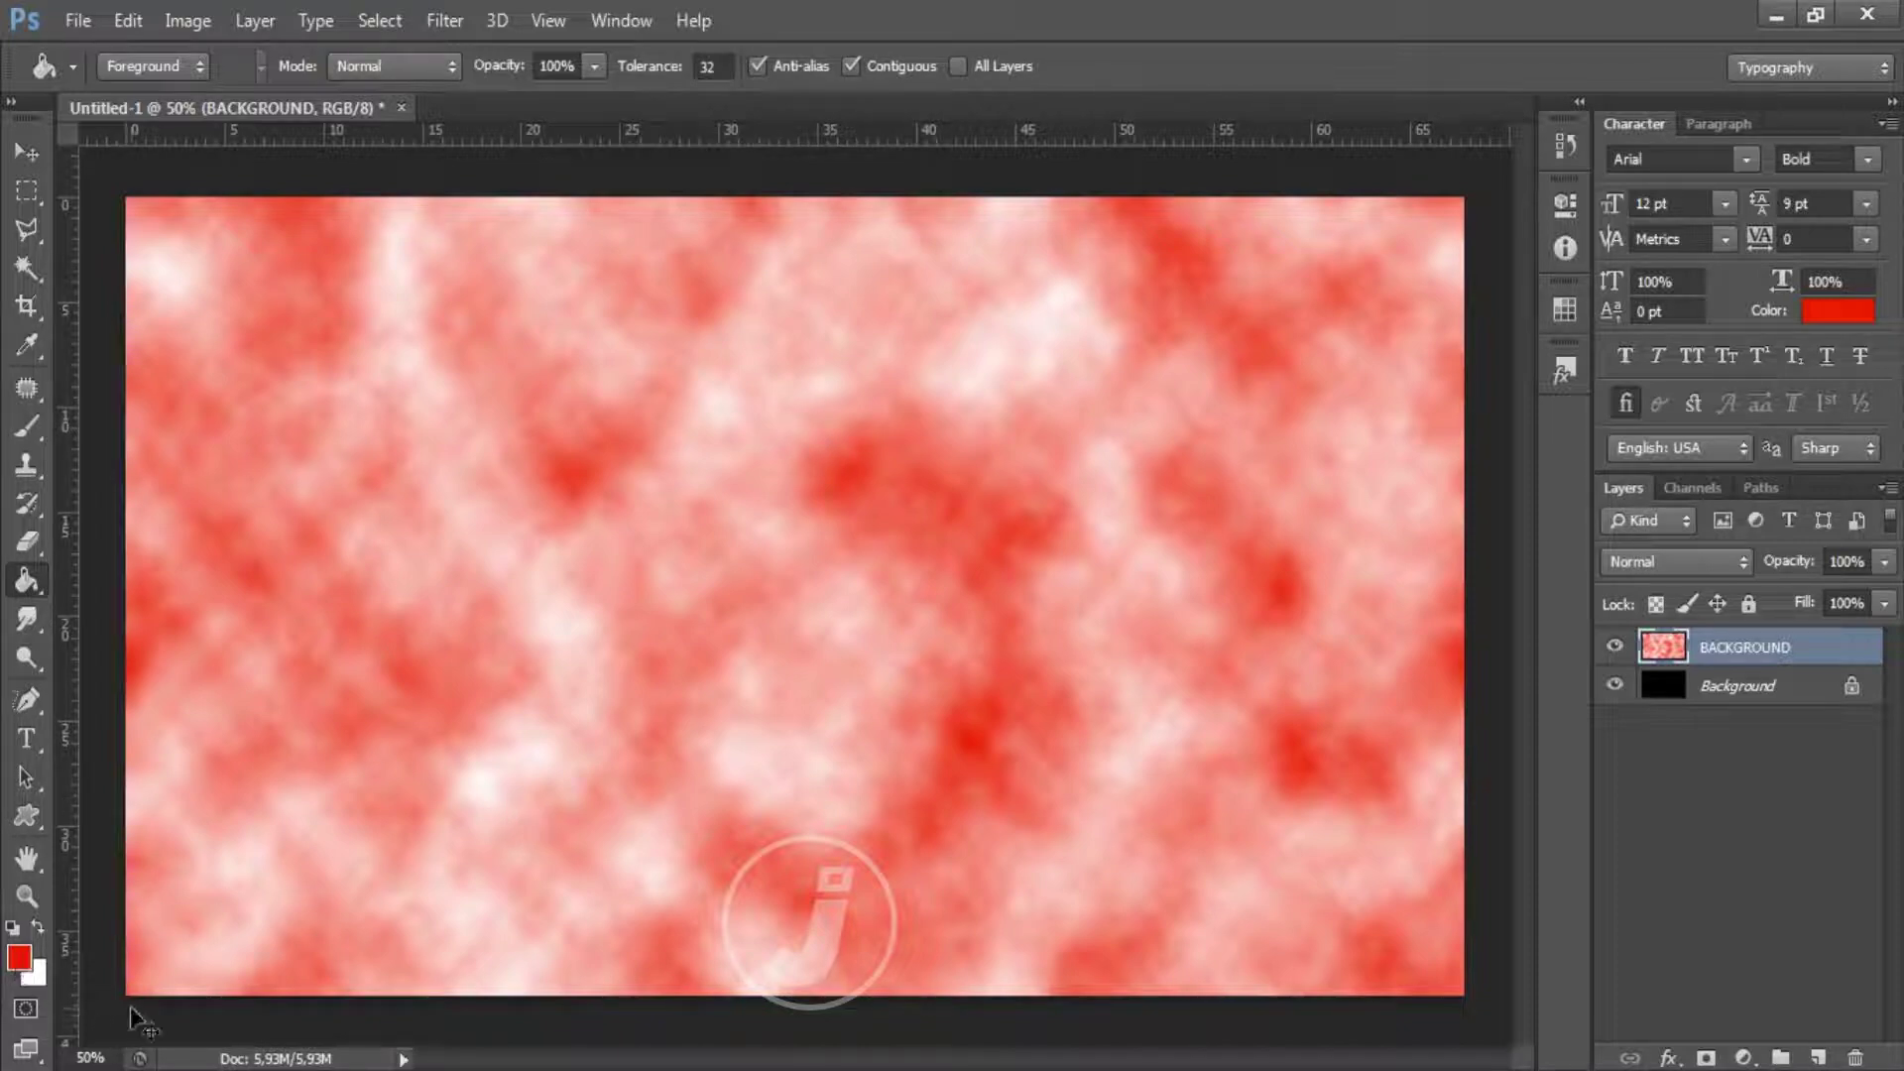
{"action": "key", "text": "ctrl+z"}
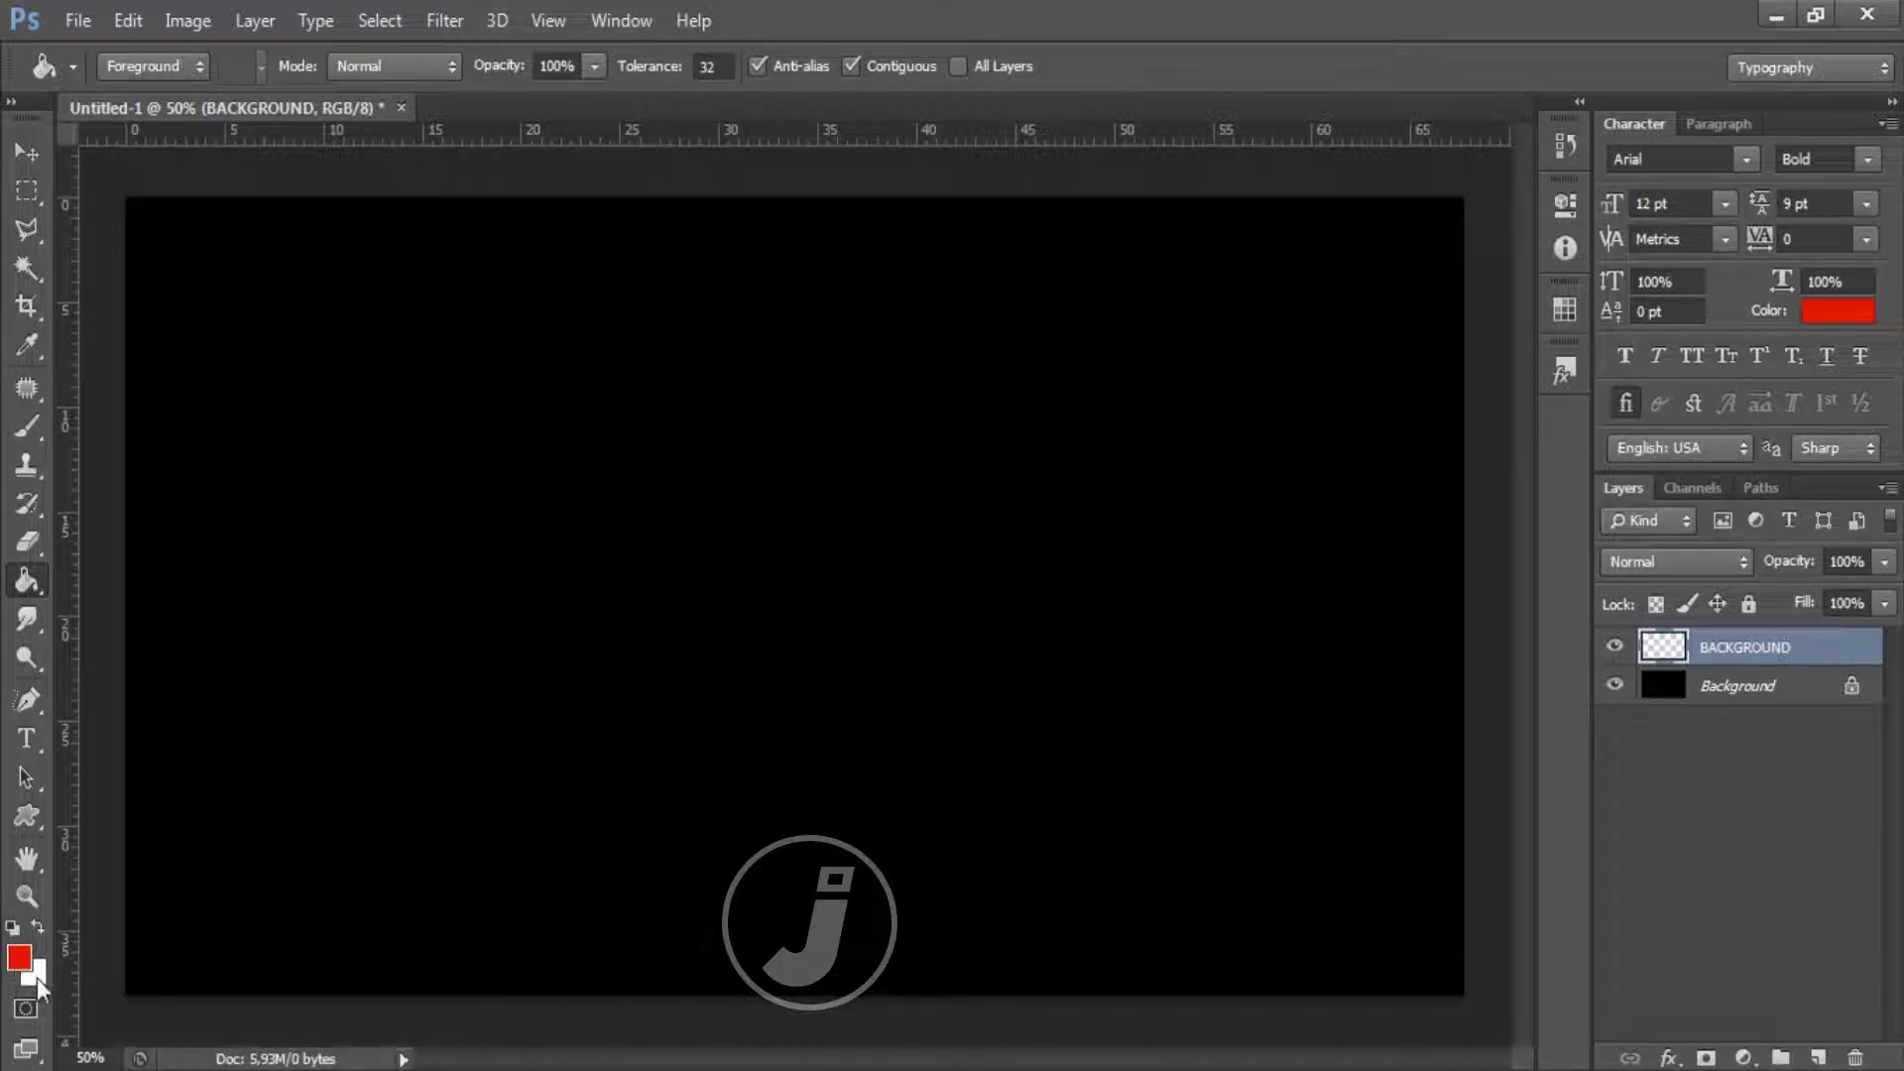
- Set the background colour to black 000000
{"action": "left_click", "coordinate": [38, 978]}
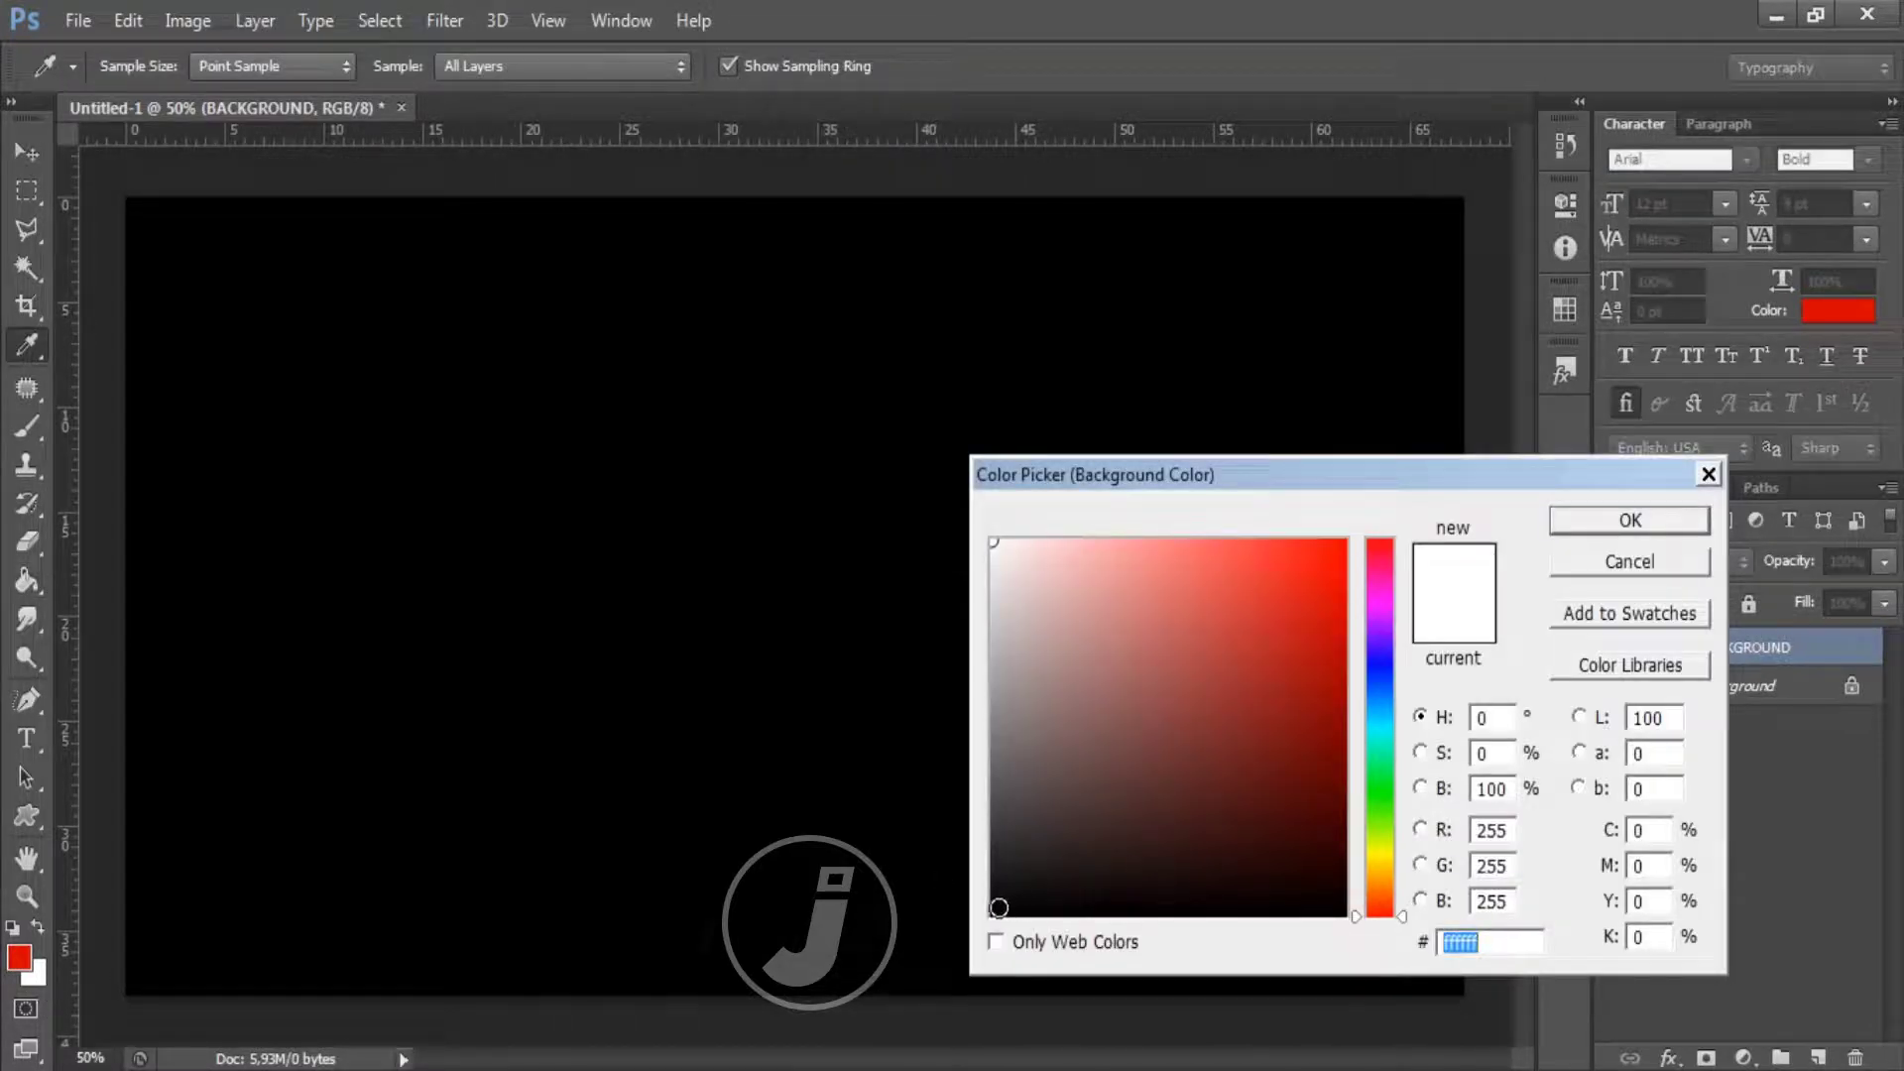
{"action": "type", "text": "000000"}
{"action": "left_click", "coordinate": [1609, 516]}
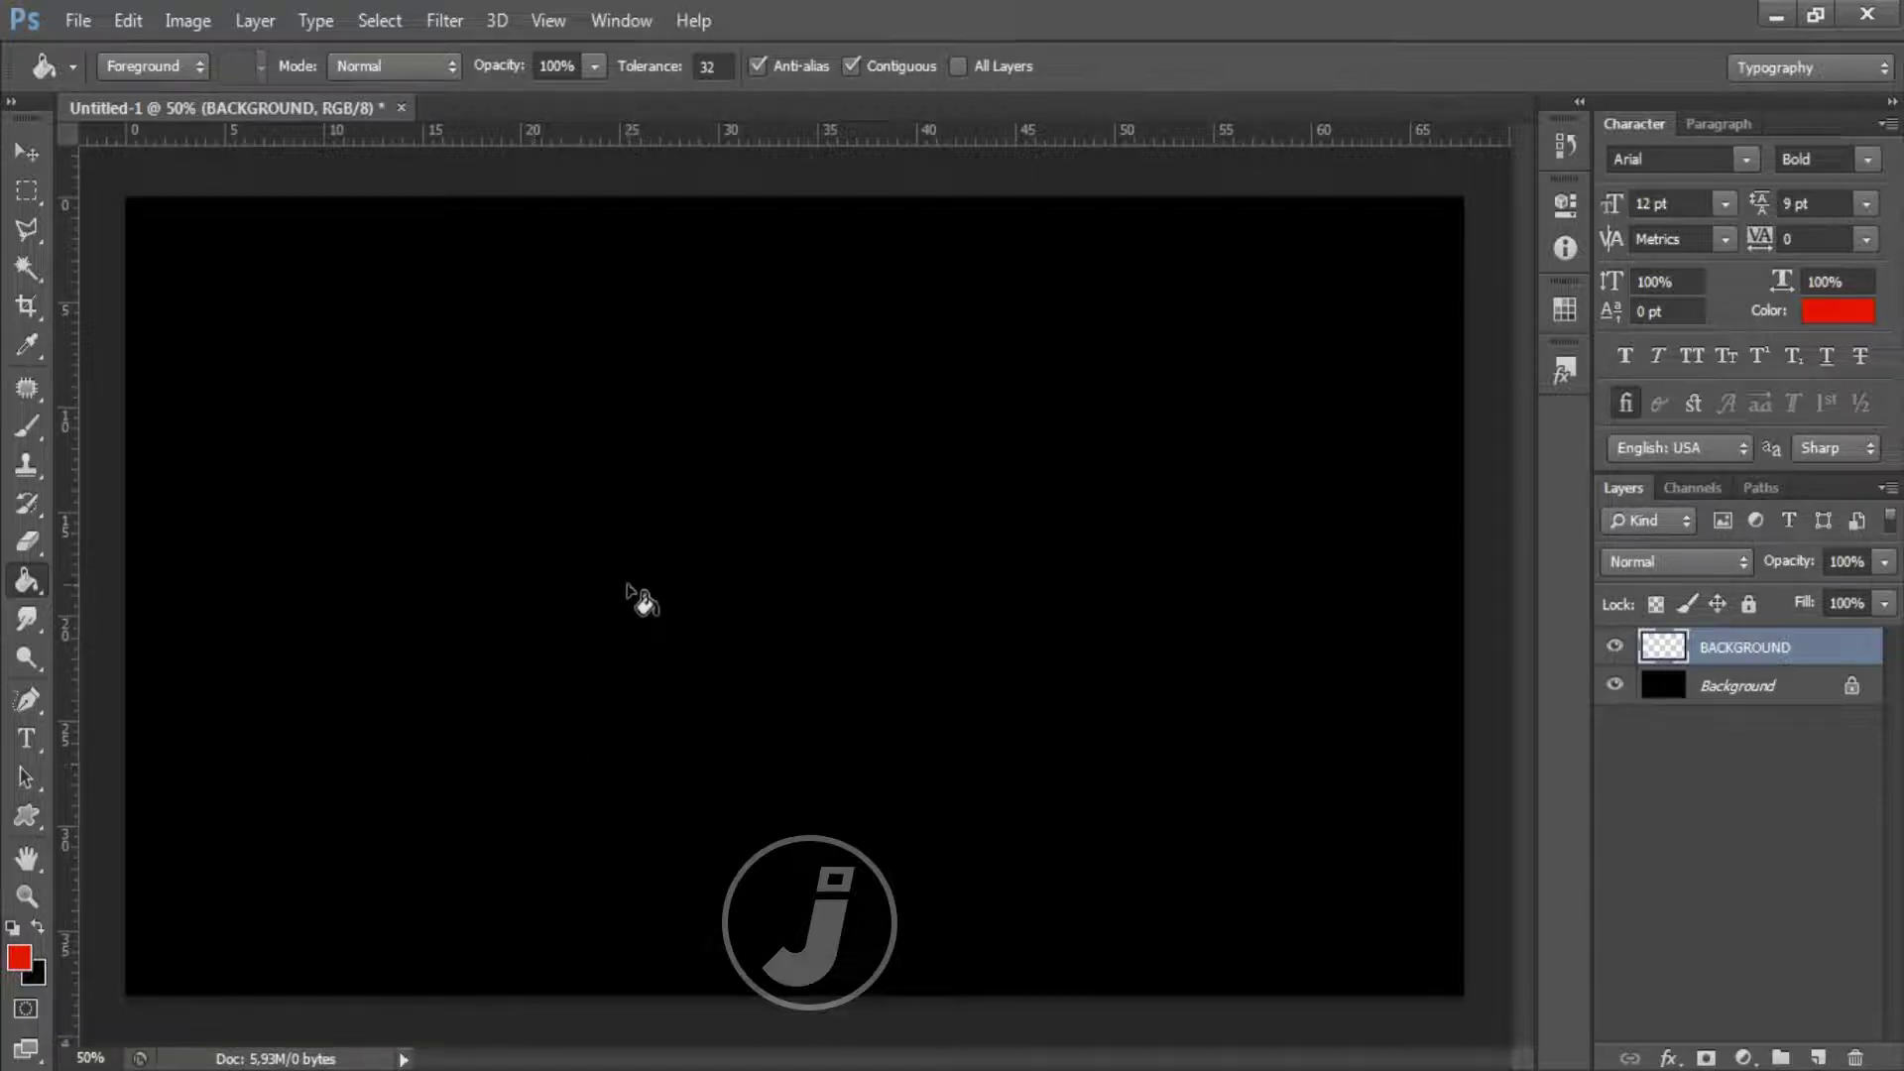
- Render red-and-black clouds on the BACKGROUND layer, then undo them
{"action": "left_click", "coordinate": [444, 21]}
{"action": "mouse_move", "coordinate": [470, 432]}
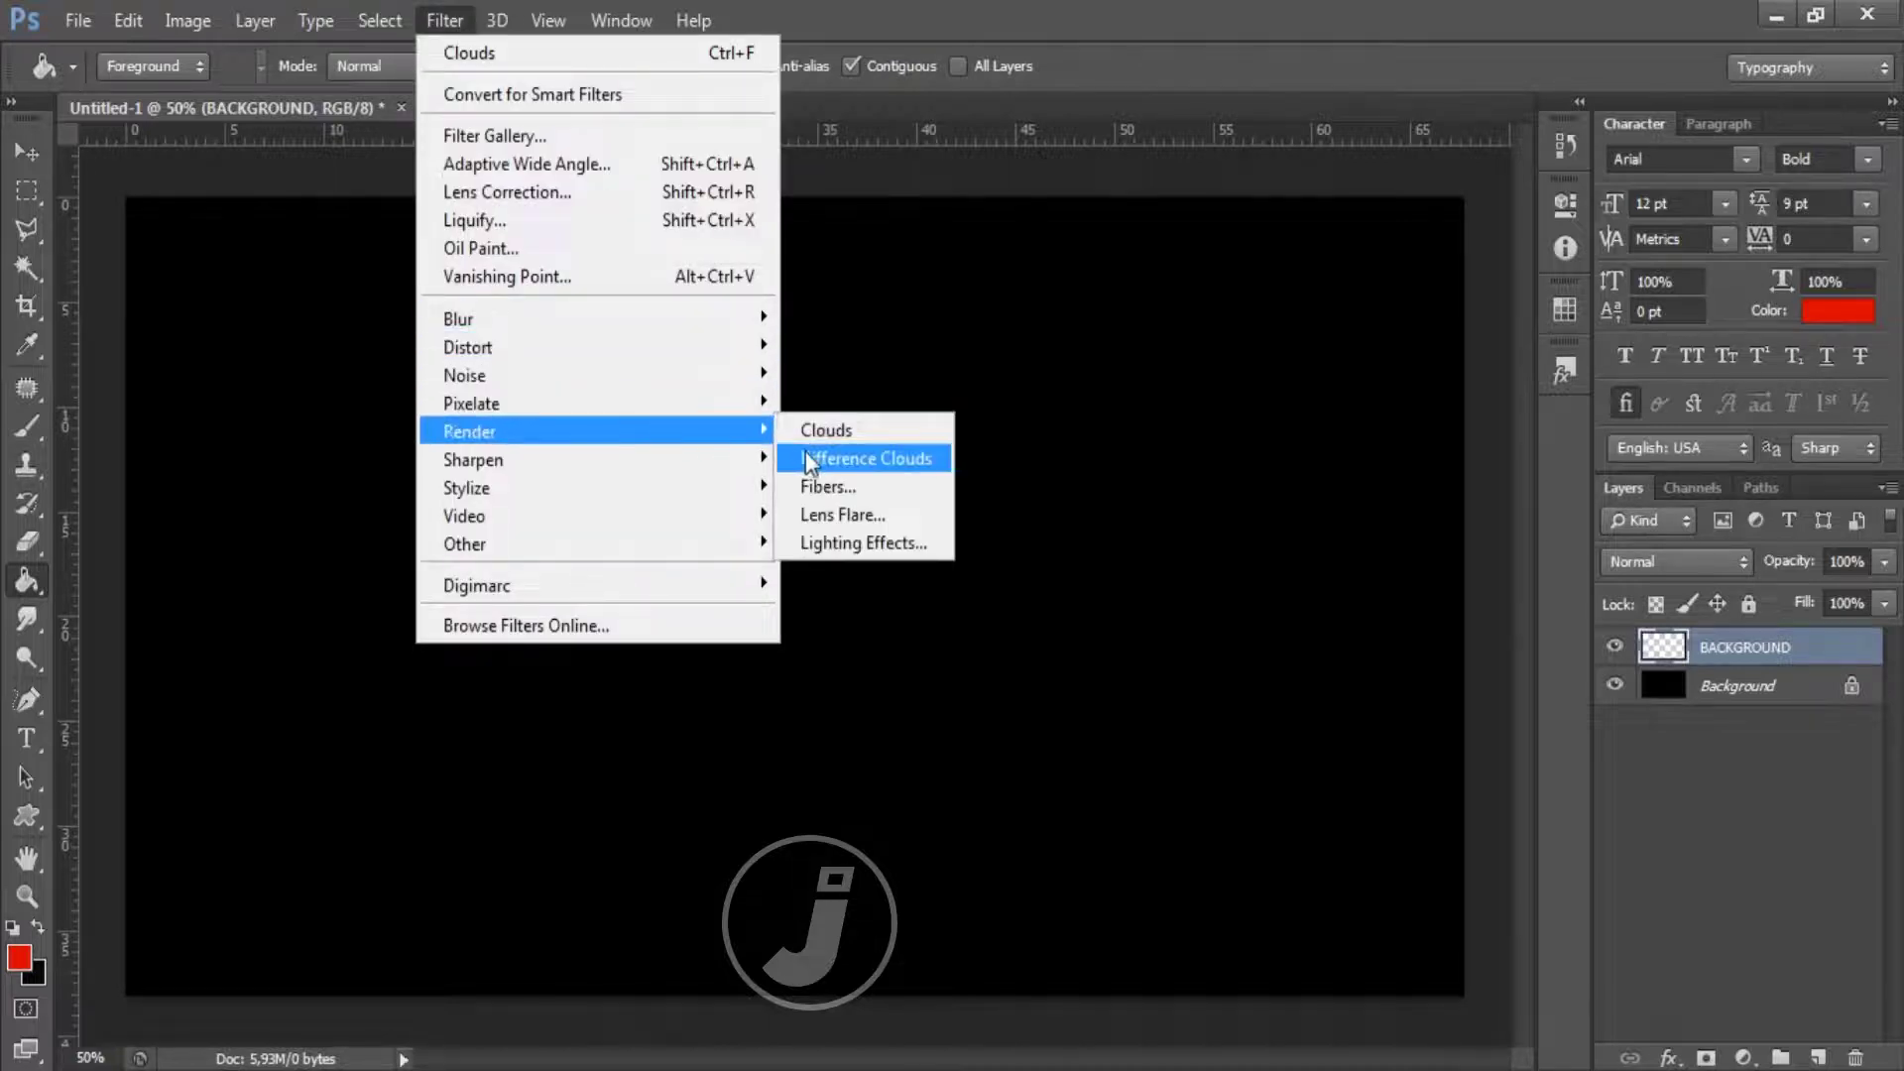
{"action": "left_click", "coordinate": [831, 431]}
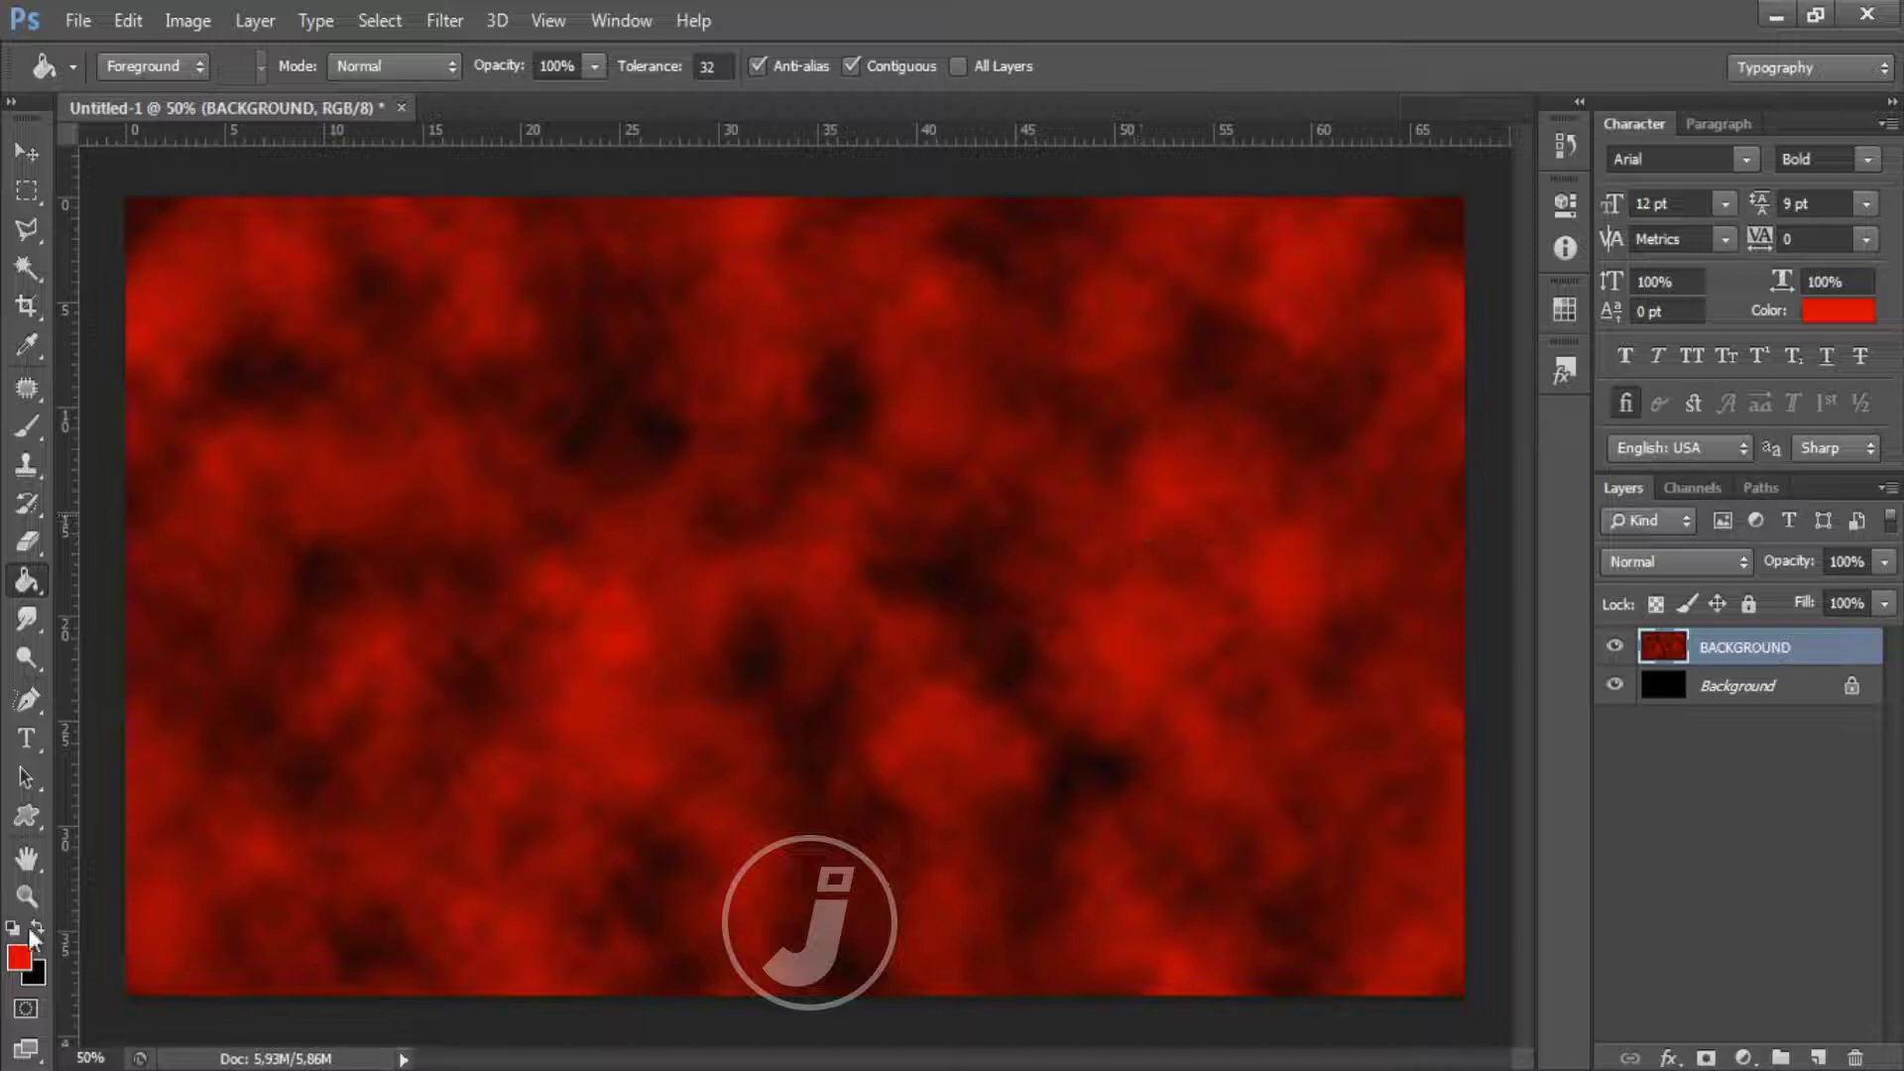
{"action": "key", "text": "ctrl+z"}
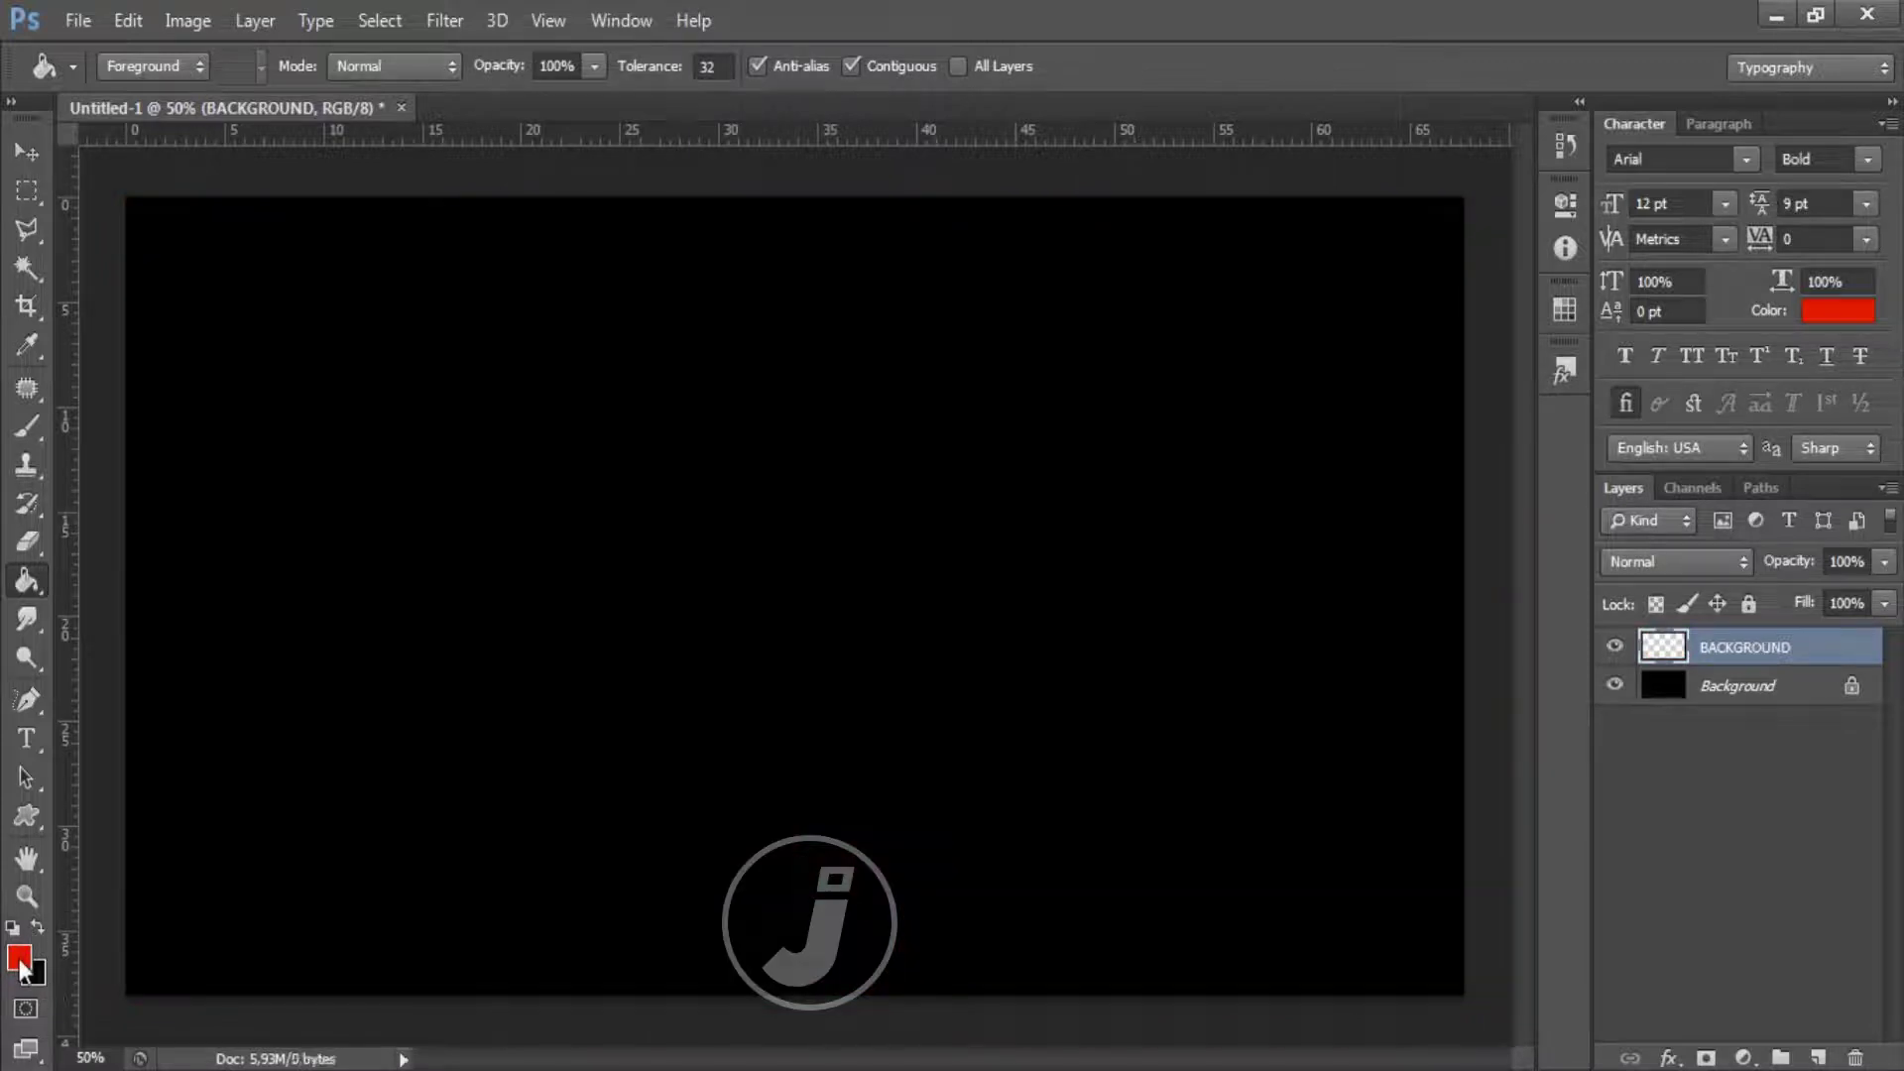
- Set the foreground colour to blue 0452d4
{"action": "left_click", "coordinate": [18, 959]}
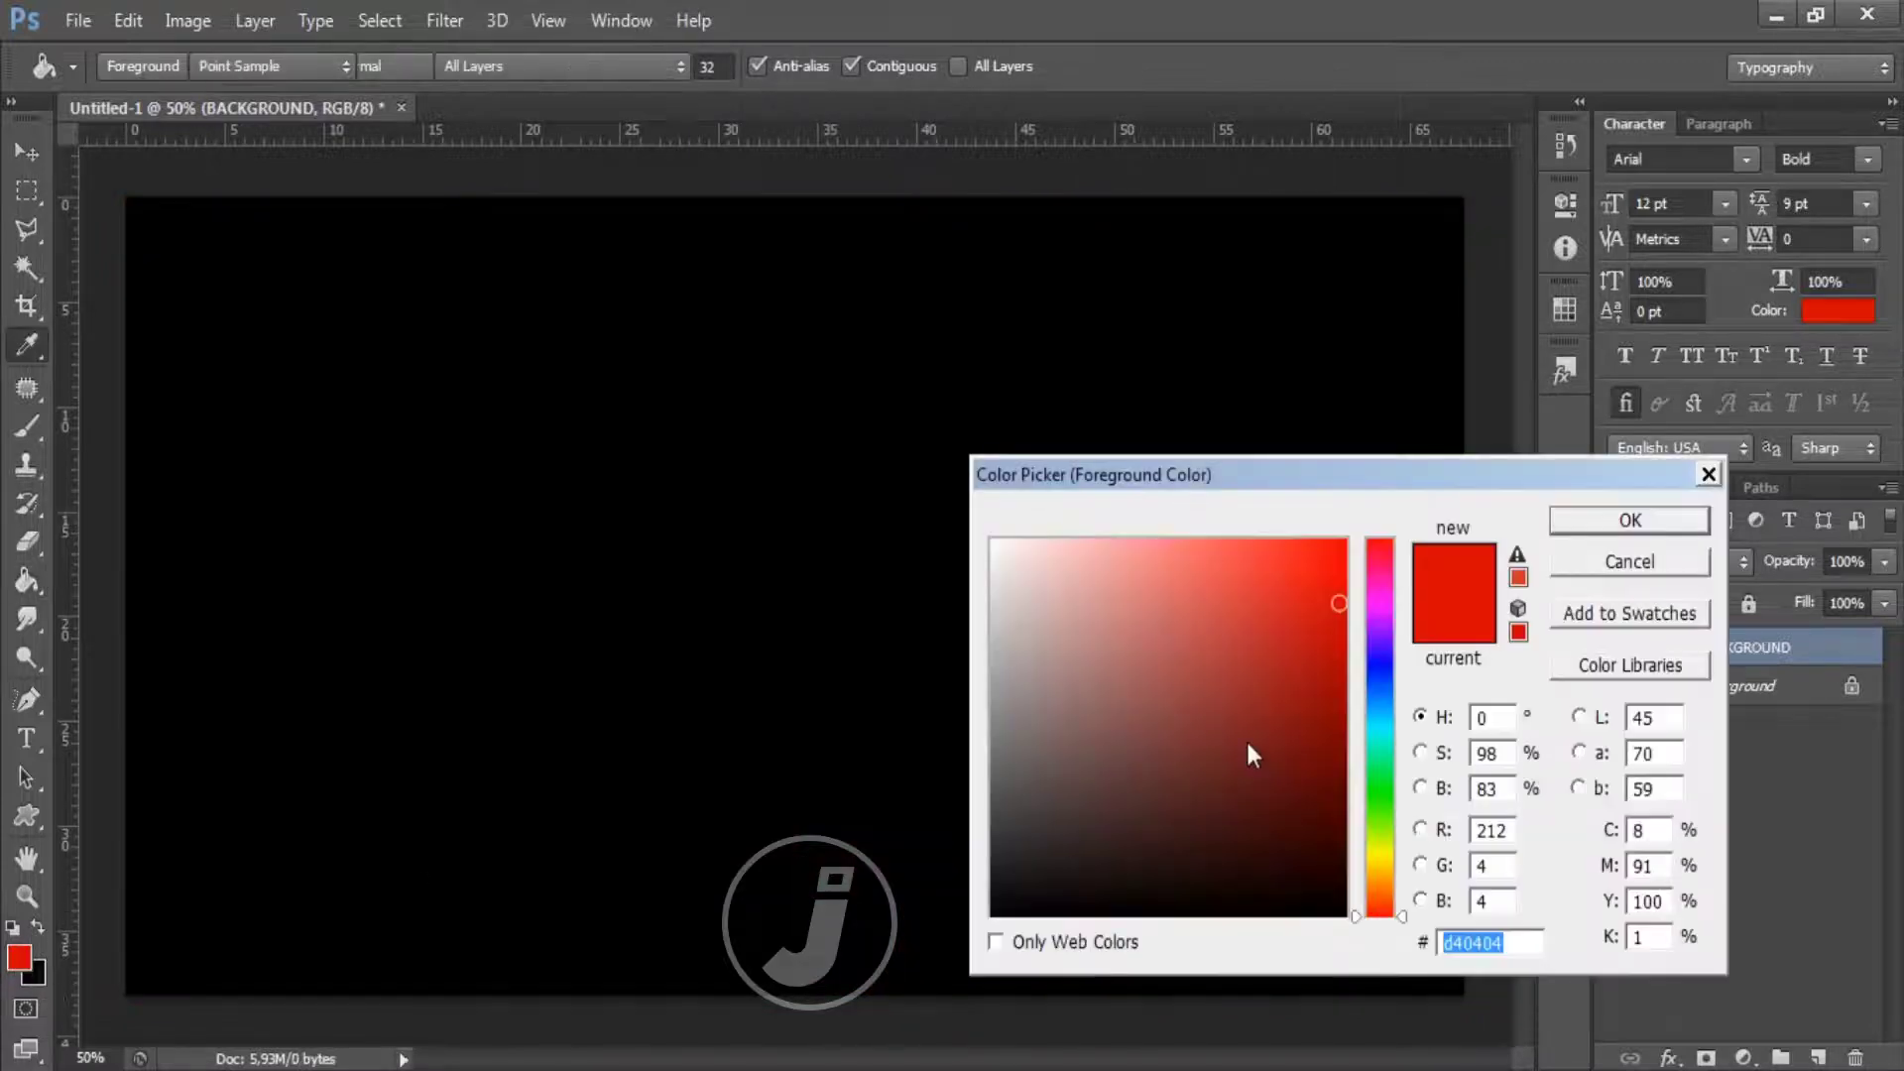
{"action": "left_click", "coordinate": [1386, 691]}
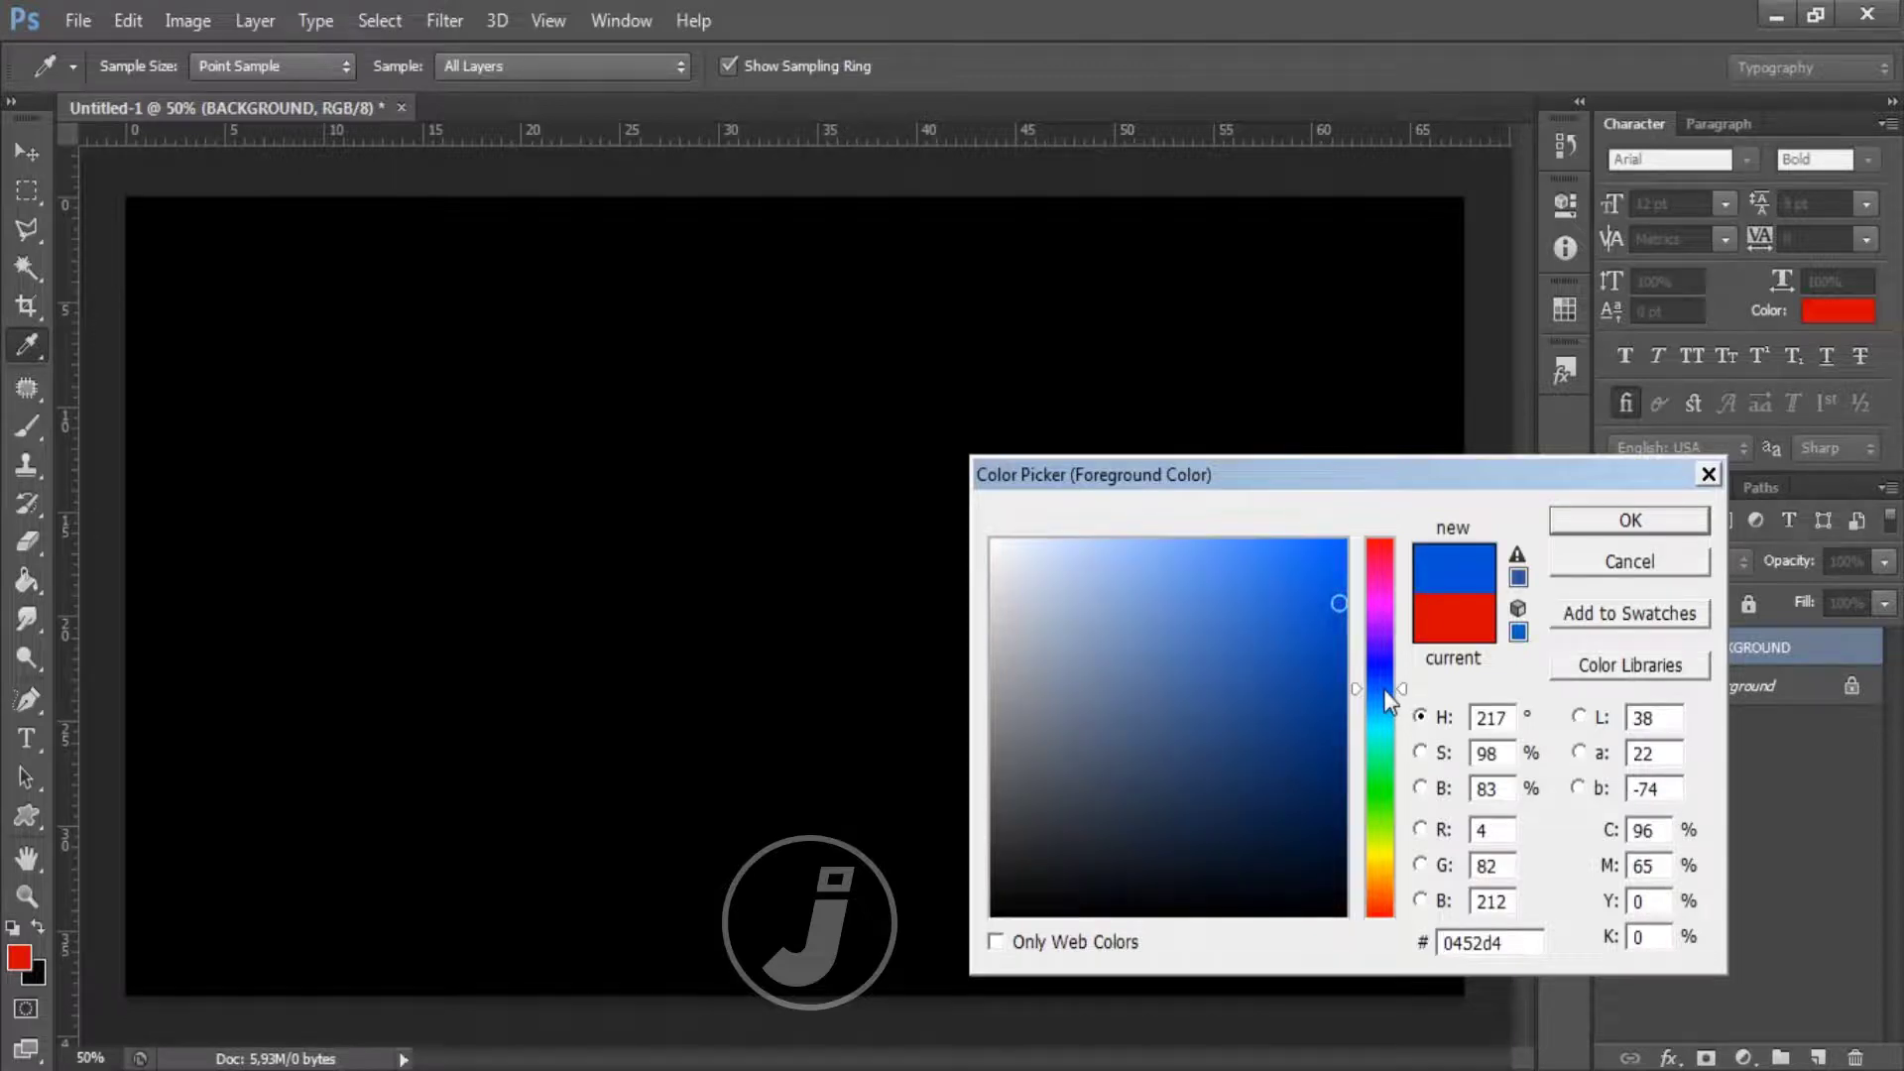
{"action": "left_click", "coordinate": [1587, 522]}
{"action": "key", "text": "g"}
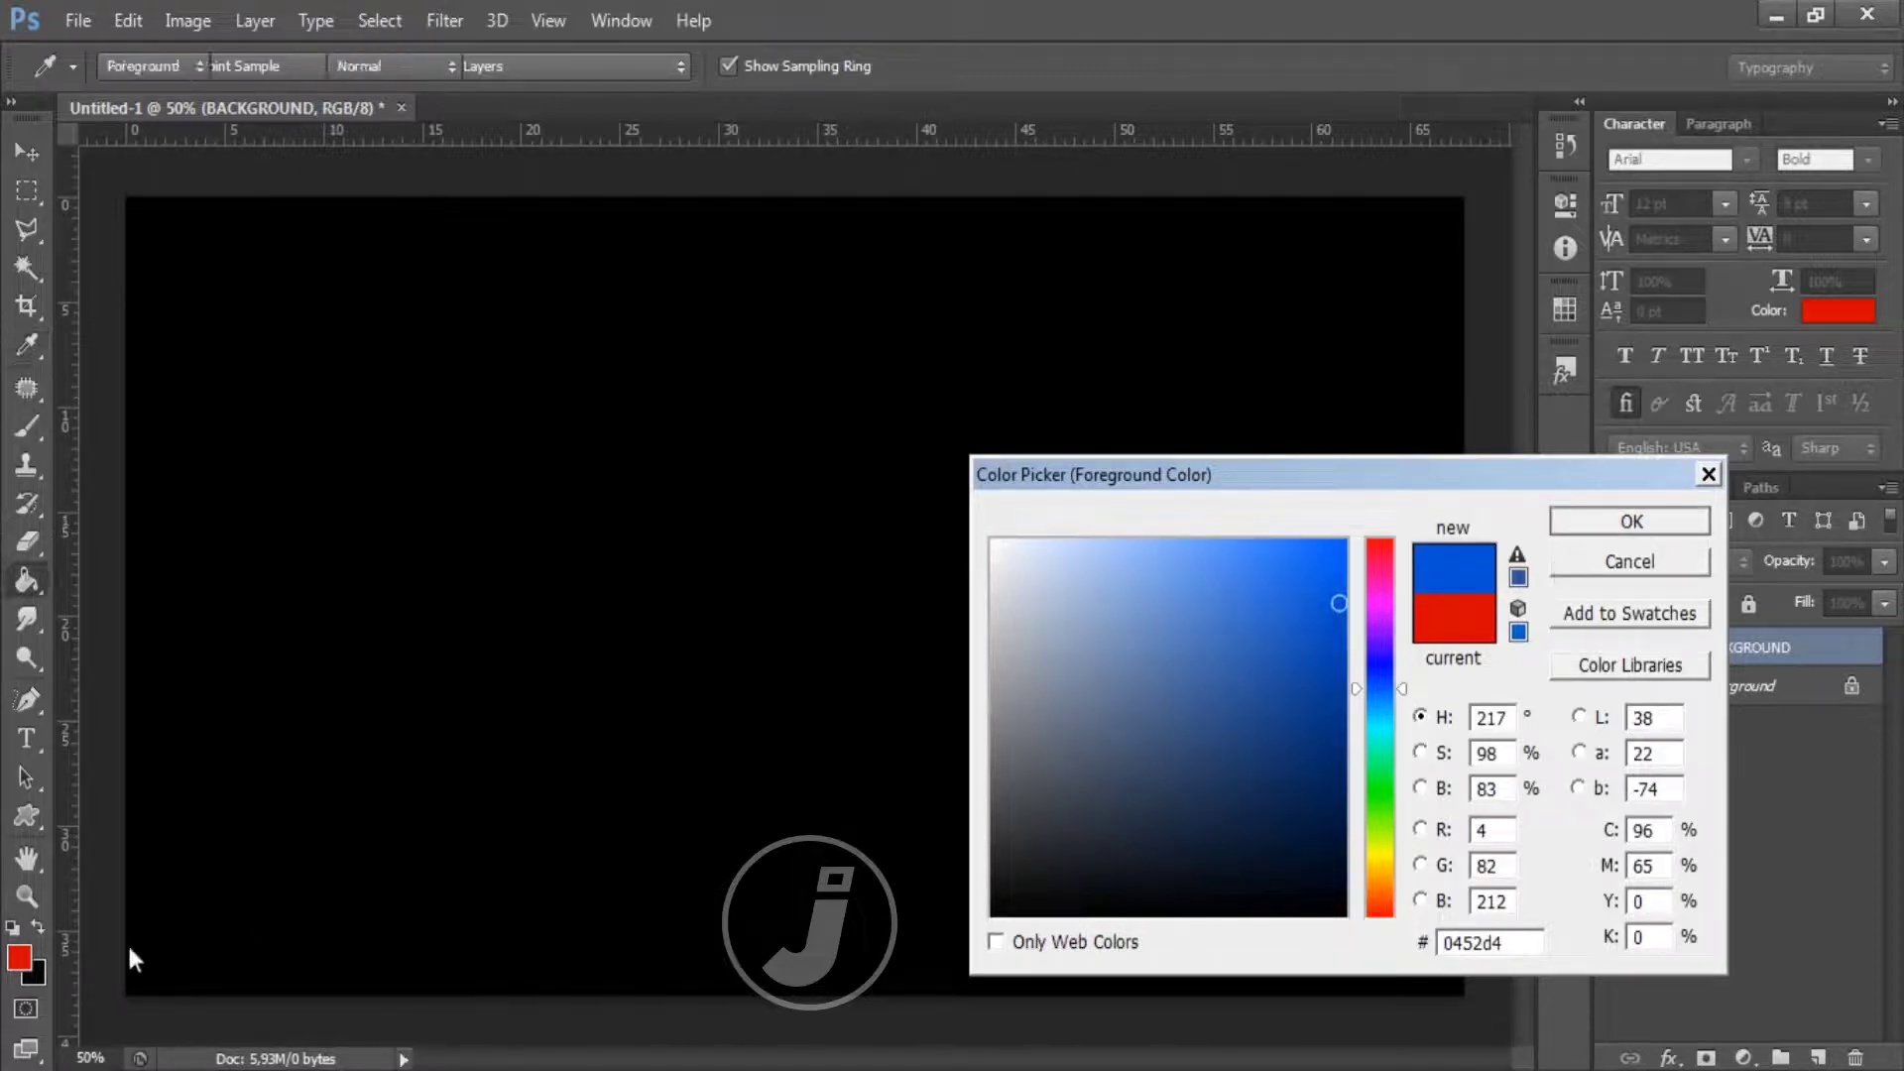
- Render blue-and-black clouds across the BACKGROUND layer
{"action": "left_click", "coordinate": [444, 19]}
{"action": "mouse_move", "coordinate": [595, 432]}
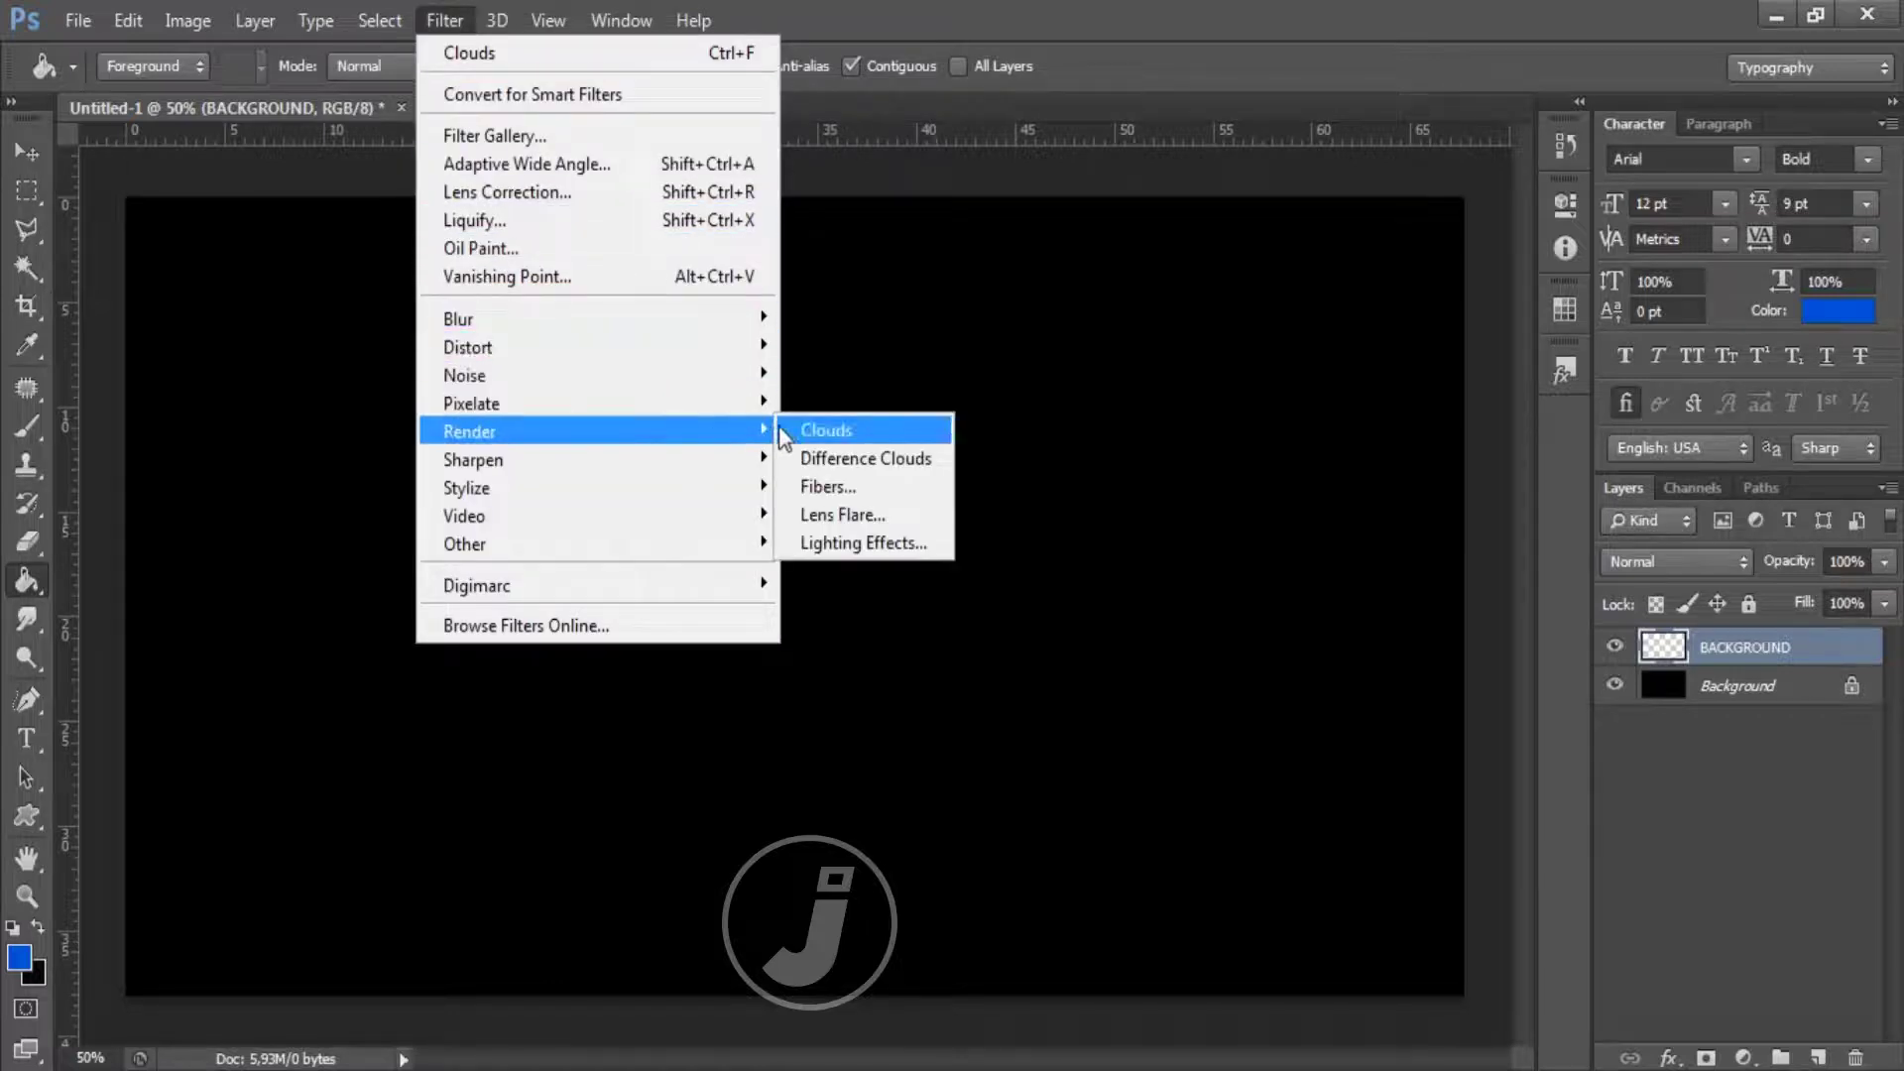
{"action": "key", "text": "Return"}
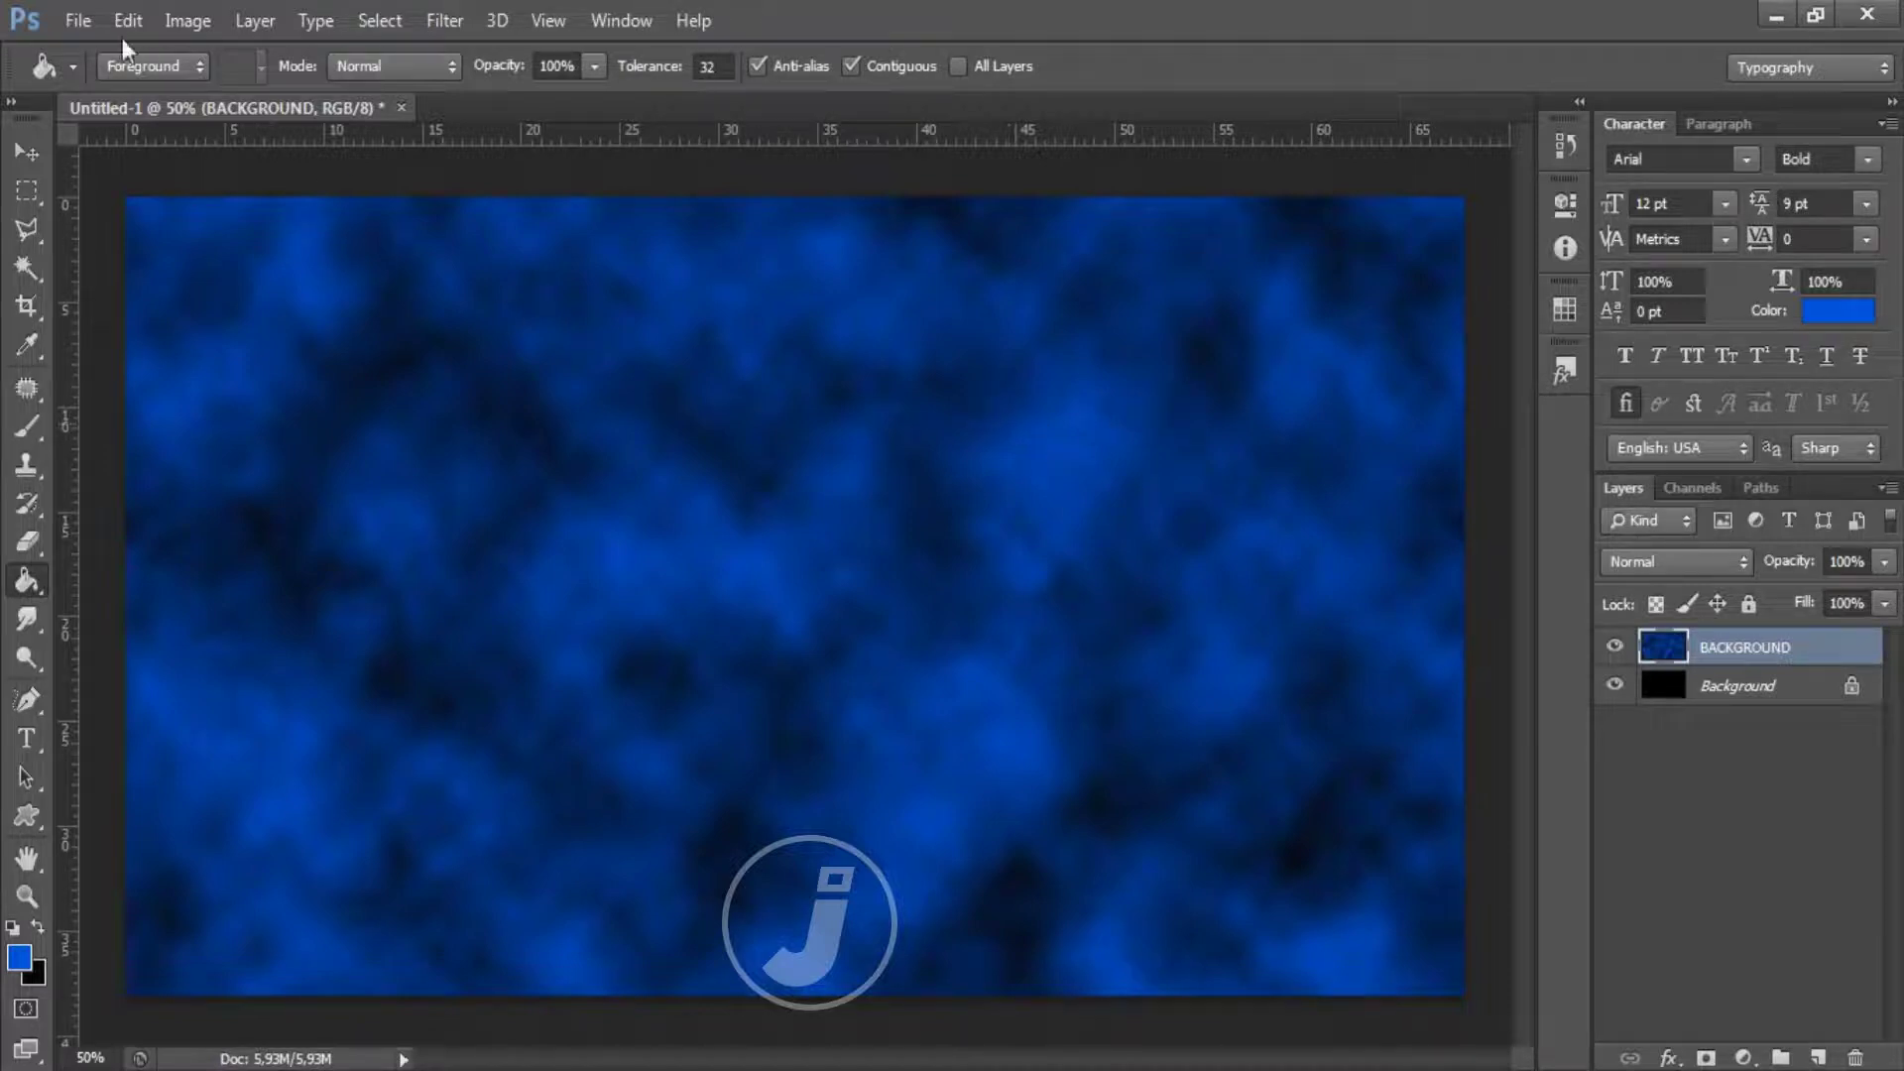
{"action": "left_click", "coordinate": [79, 22]}
{"action": "left_click", "coordinate": [112, 86]}
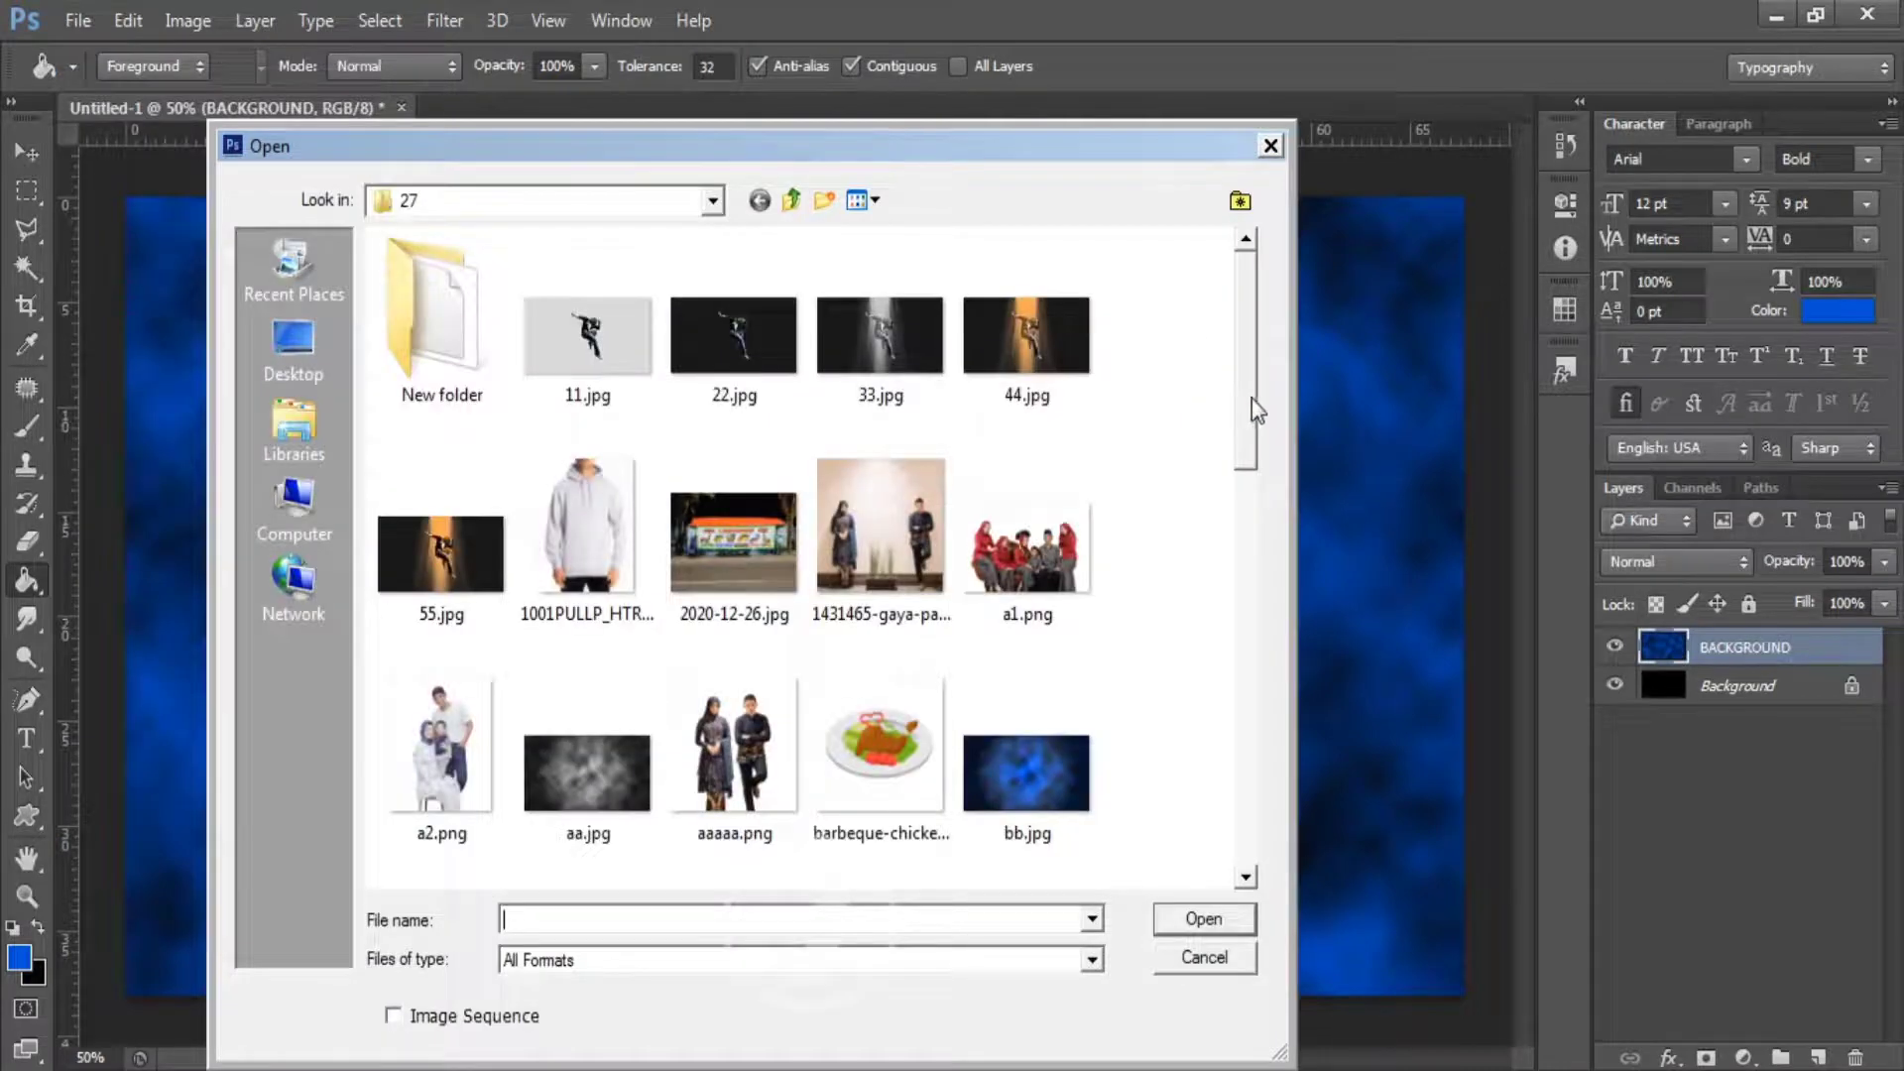
- Open a2.png and drag the family cutout into the Untitled-1 cloud document
{"action": "left_click_drag", "start_coordinate": [1252, 397], "coordinate": [1228, 479]}
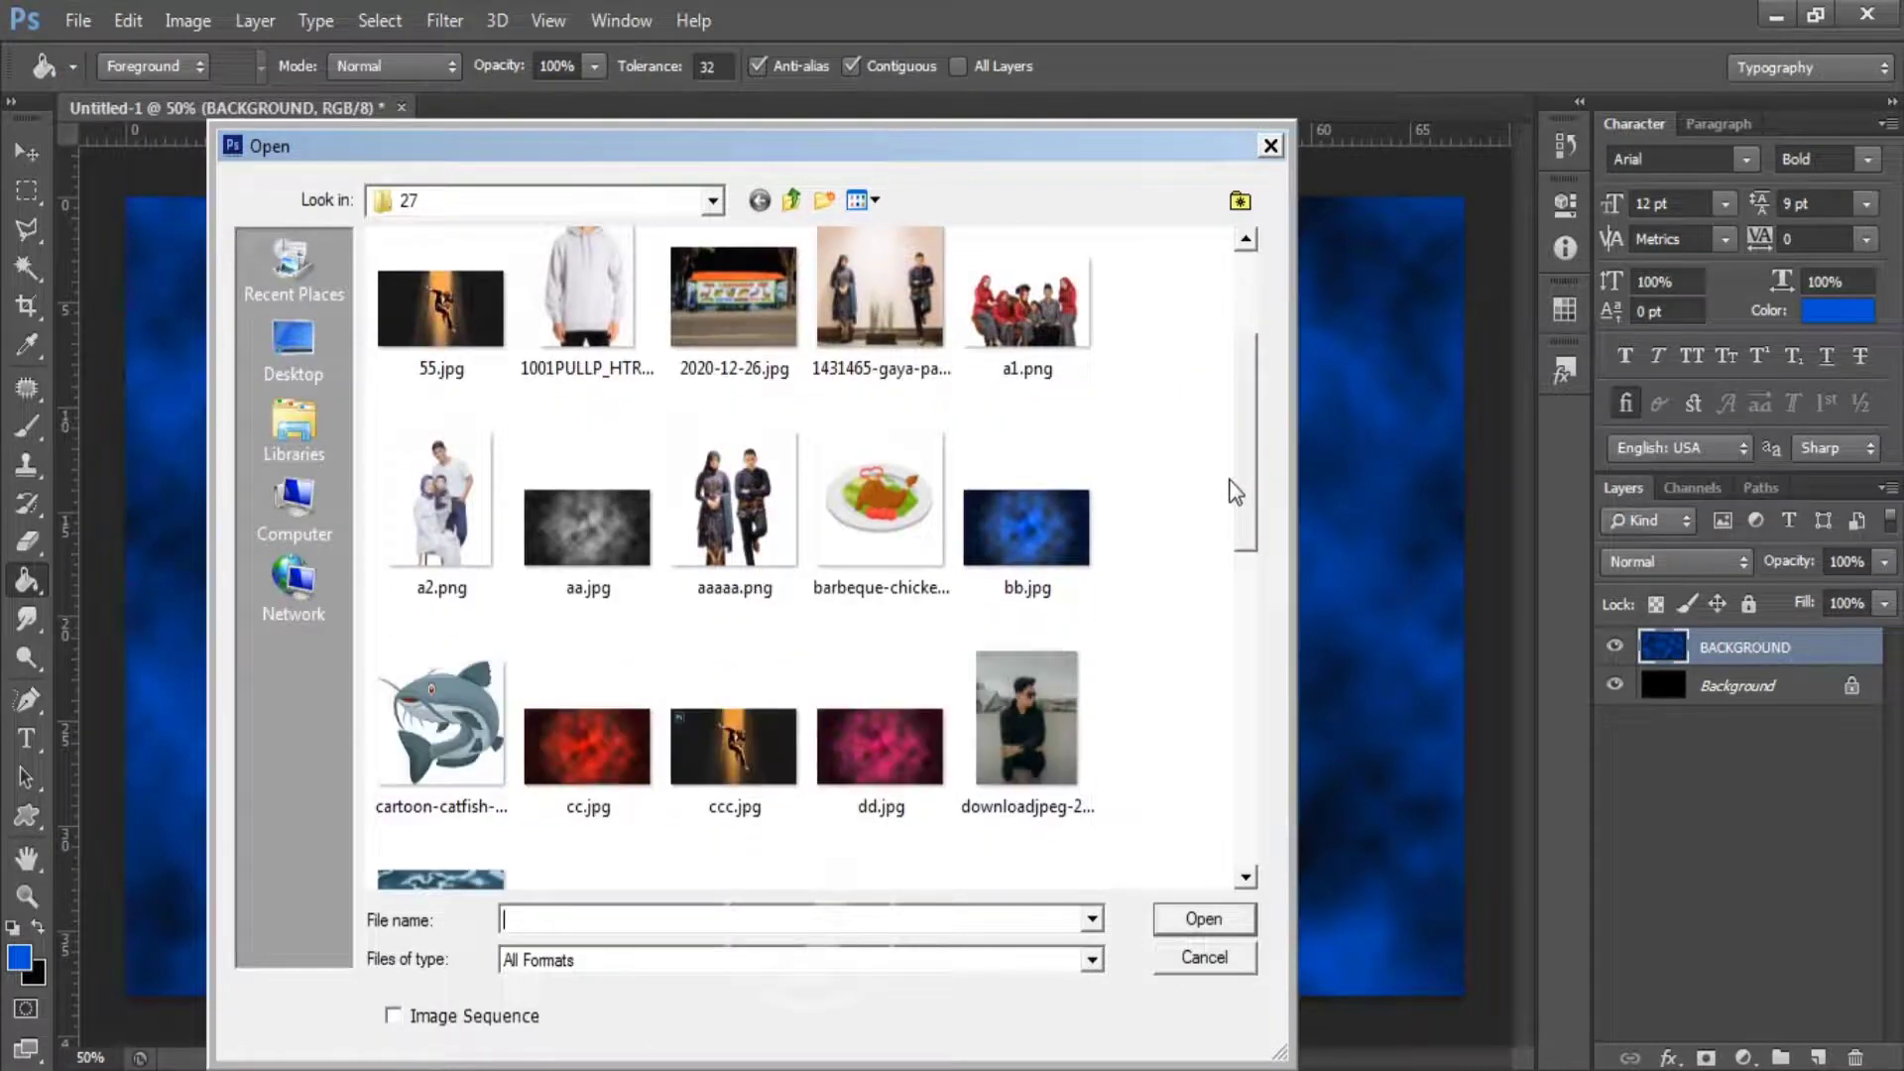
{"action": "scroll", "coordinate": [1234, 491], "scroll_direction": "down", "scroll_amount": 1}
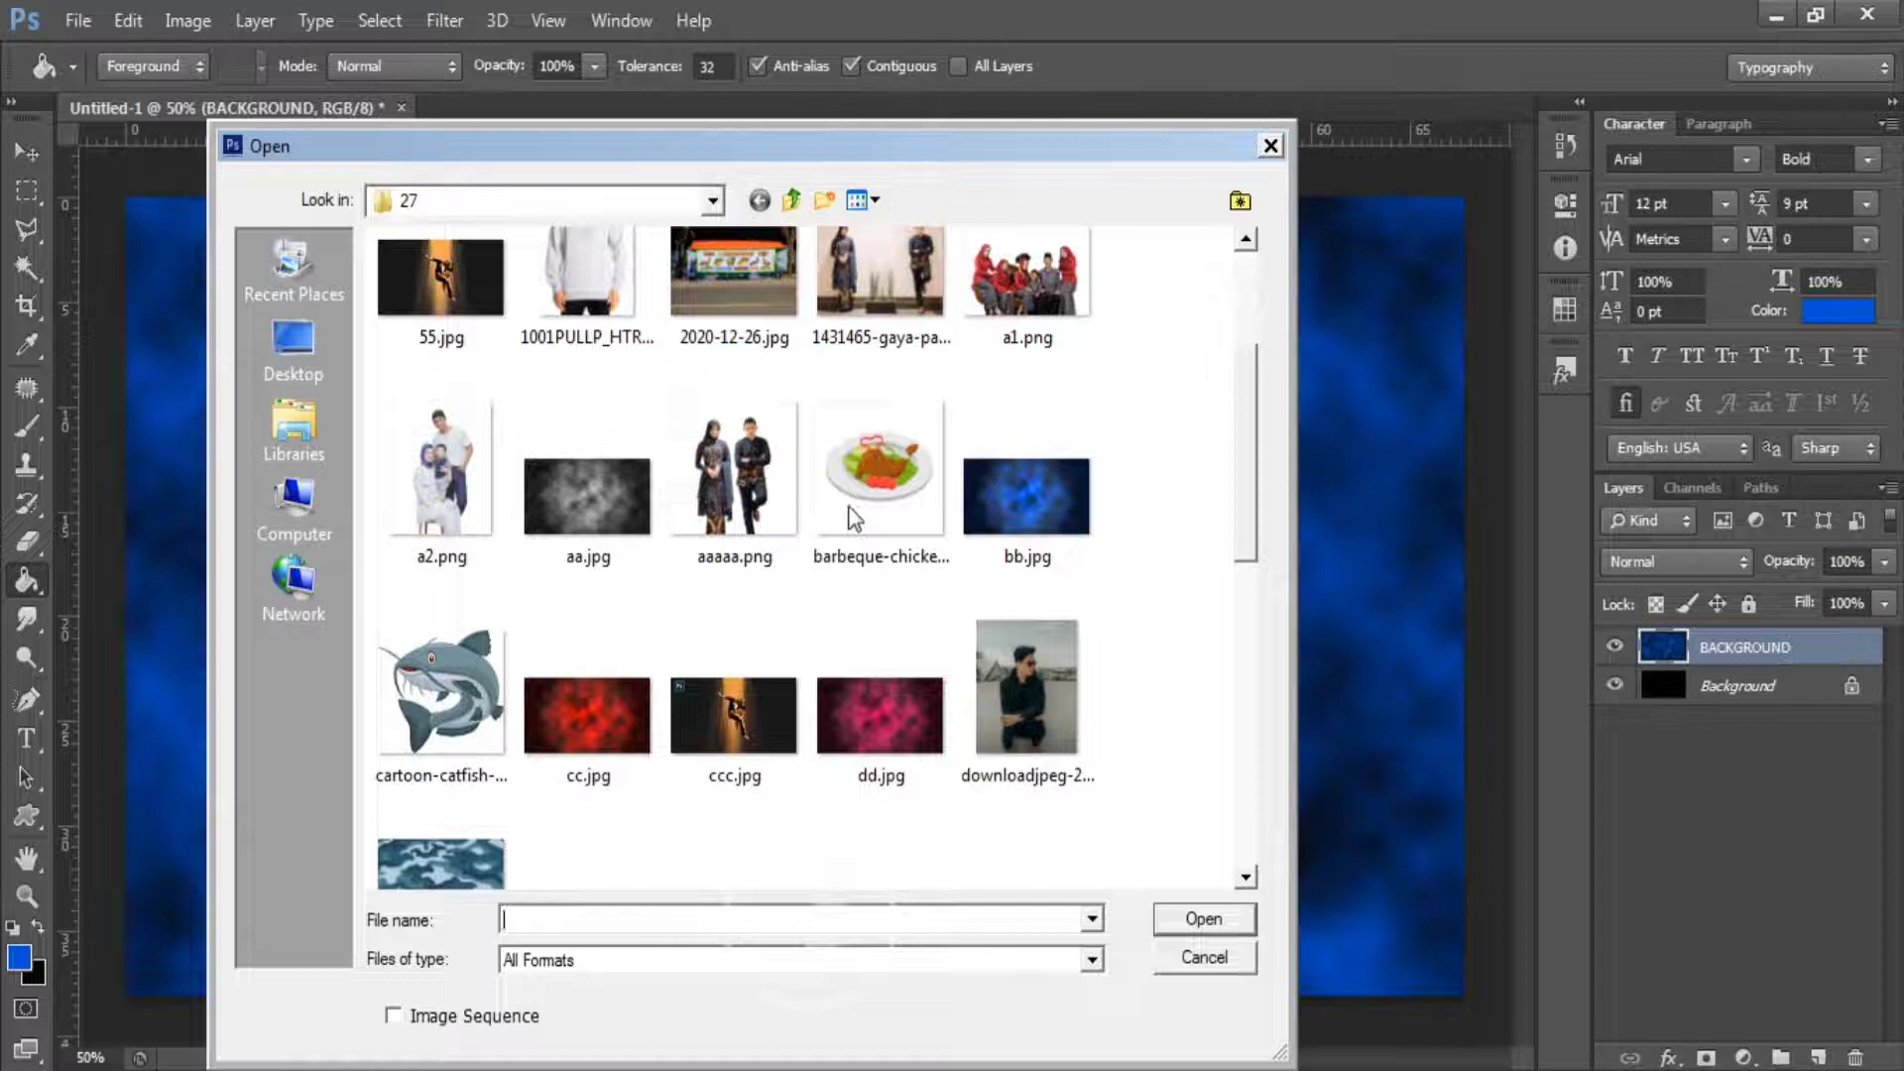
{"action": "double_click", "coordinate": [460, 468]}
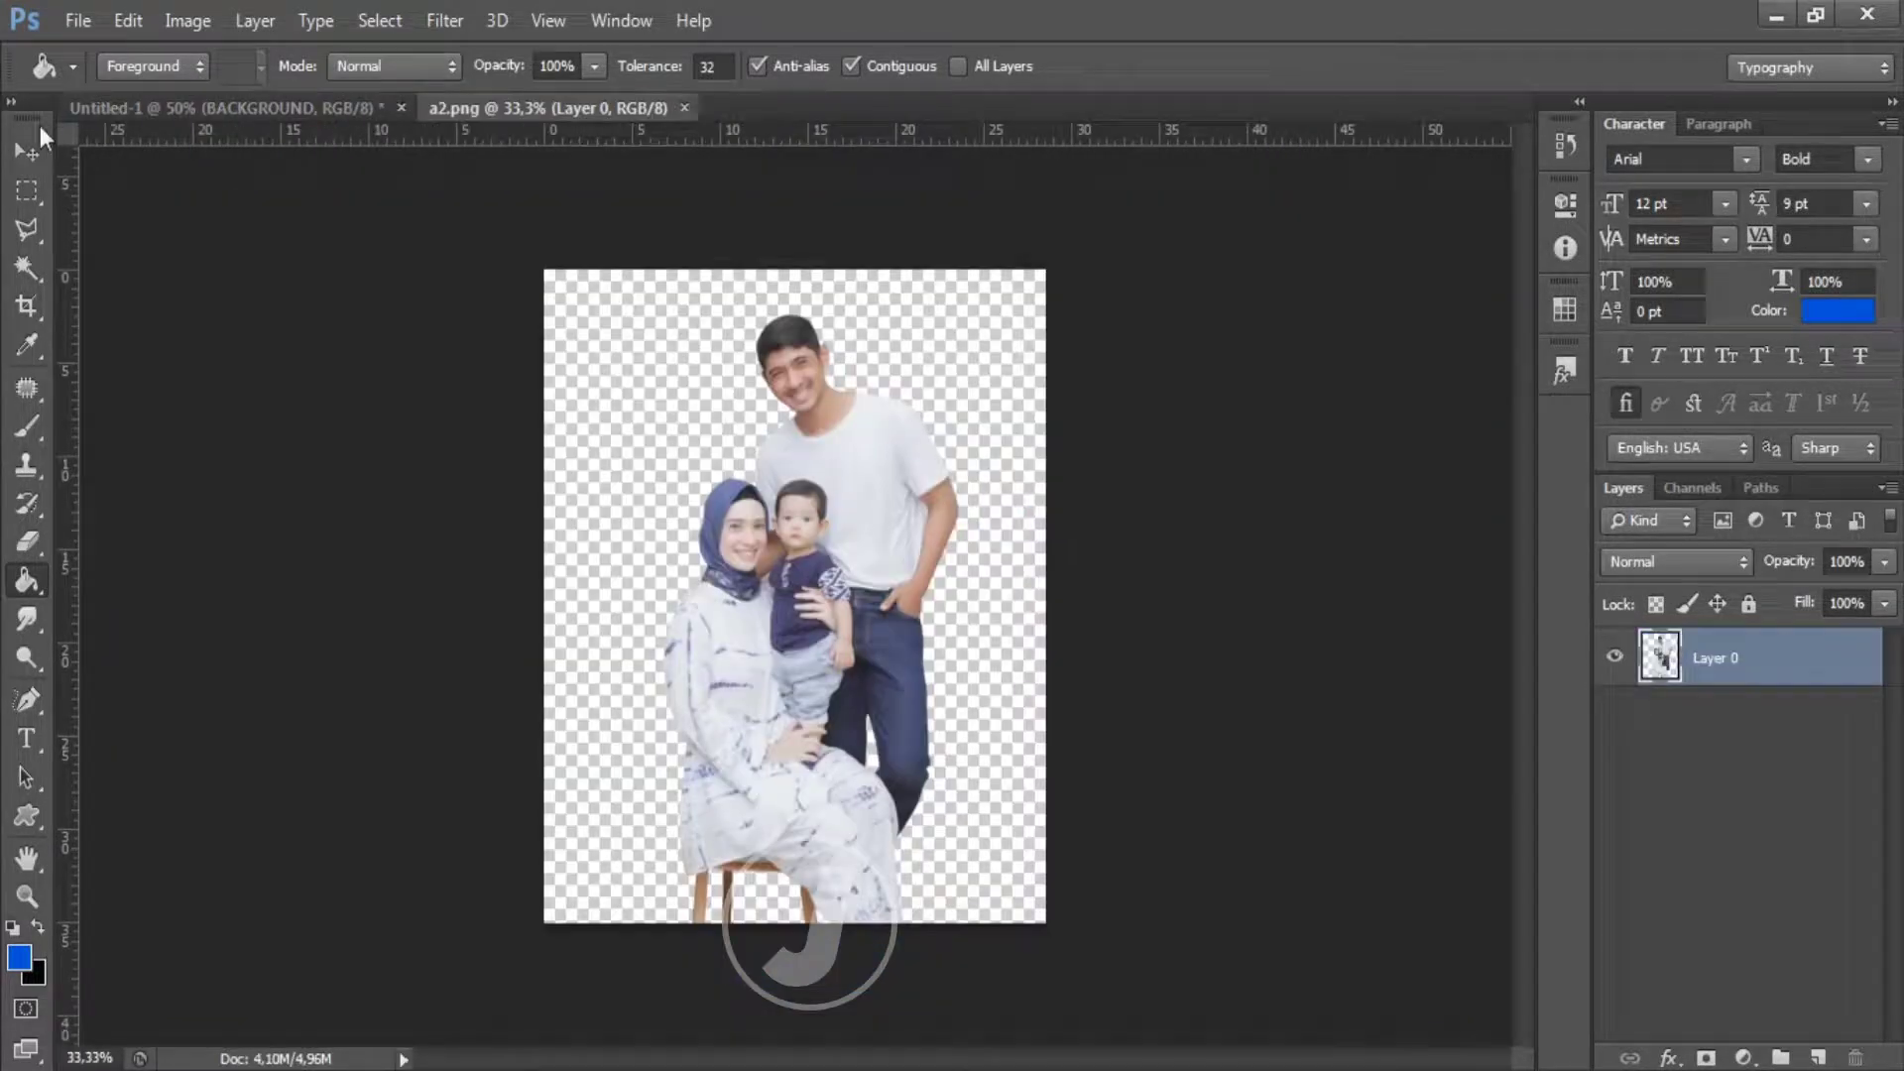
{"action": "left_click", "coordinate": [27, 150]}
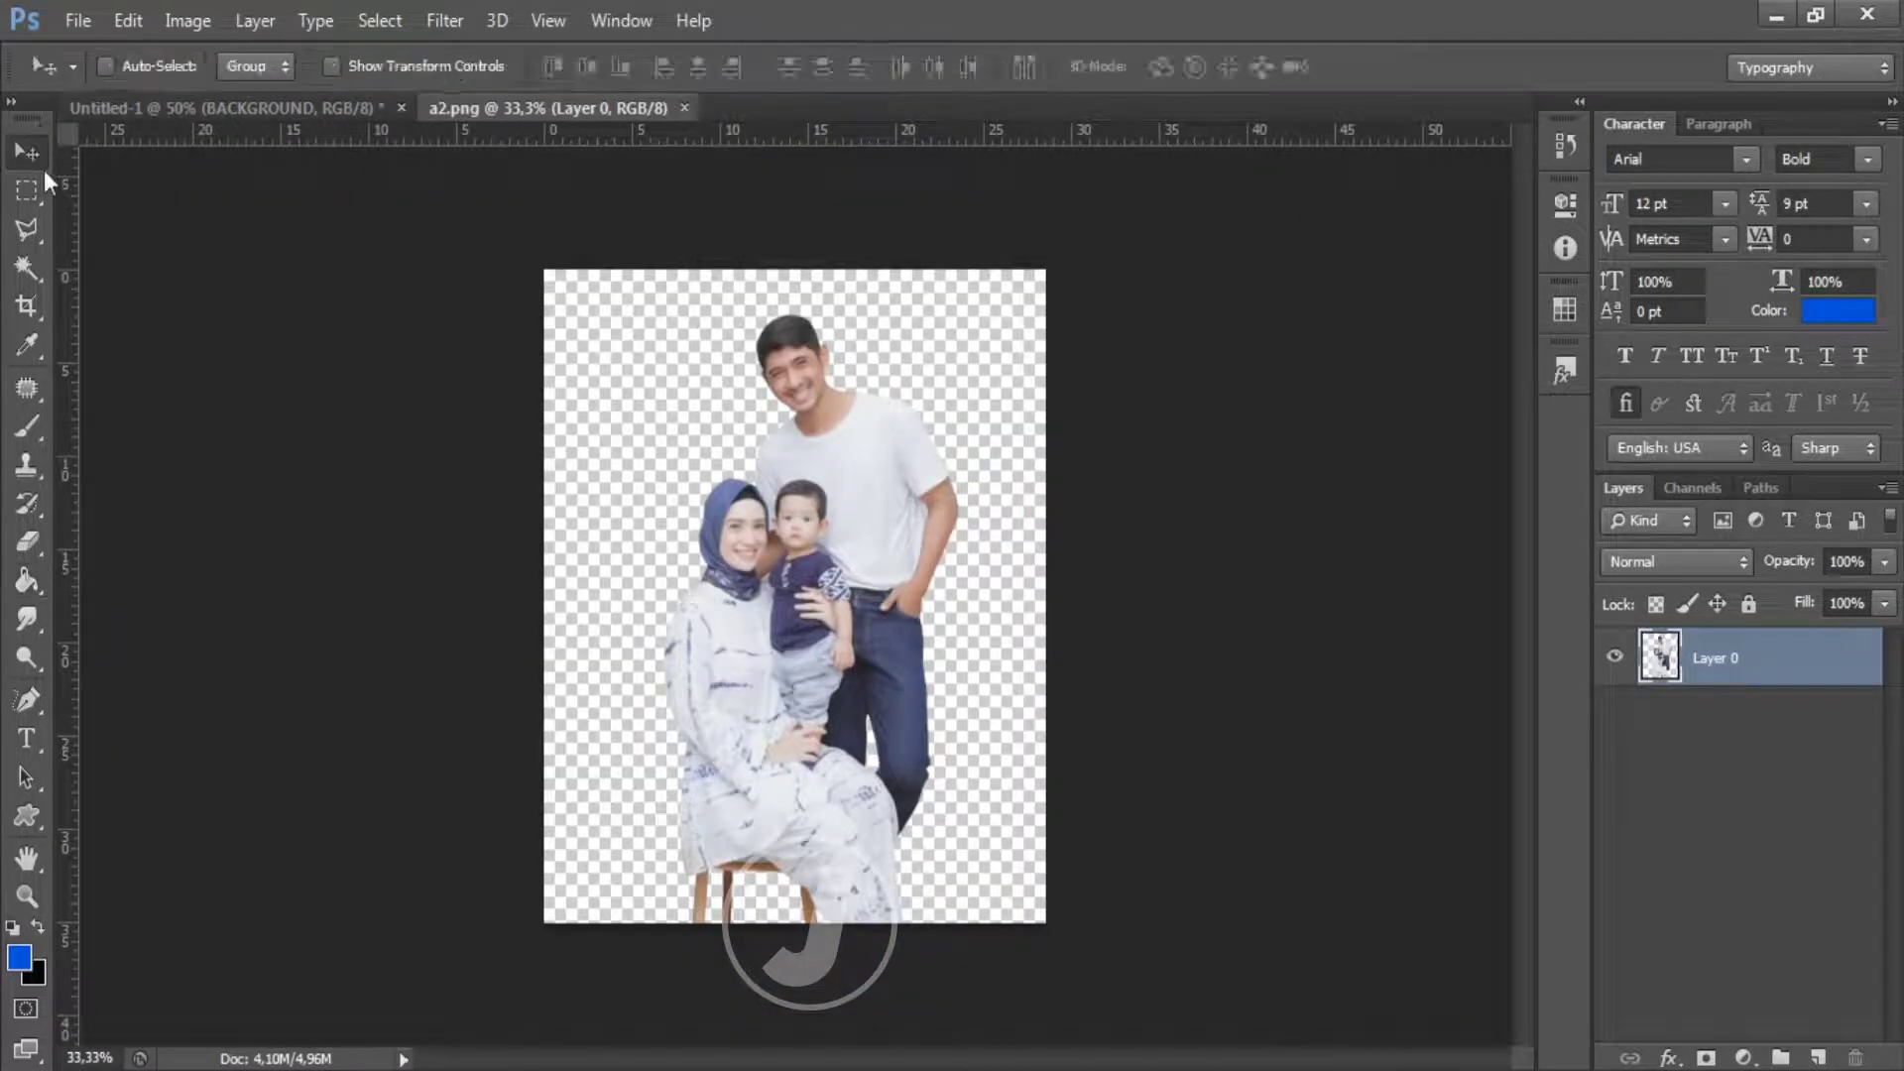
{"action": "left_click_drag", "start_coordinate": [610, 407], "coordinate": [714, 534]}
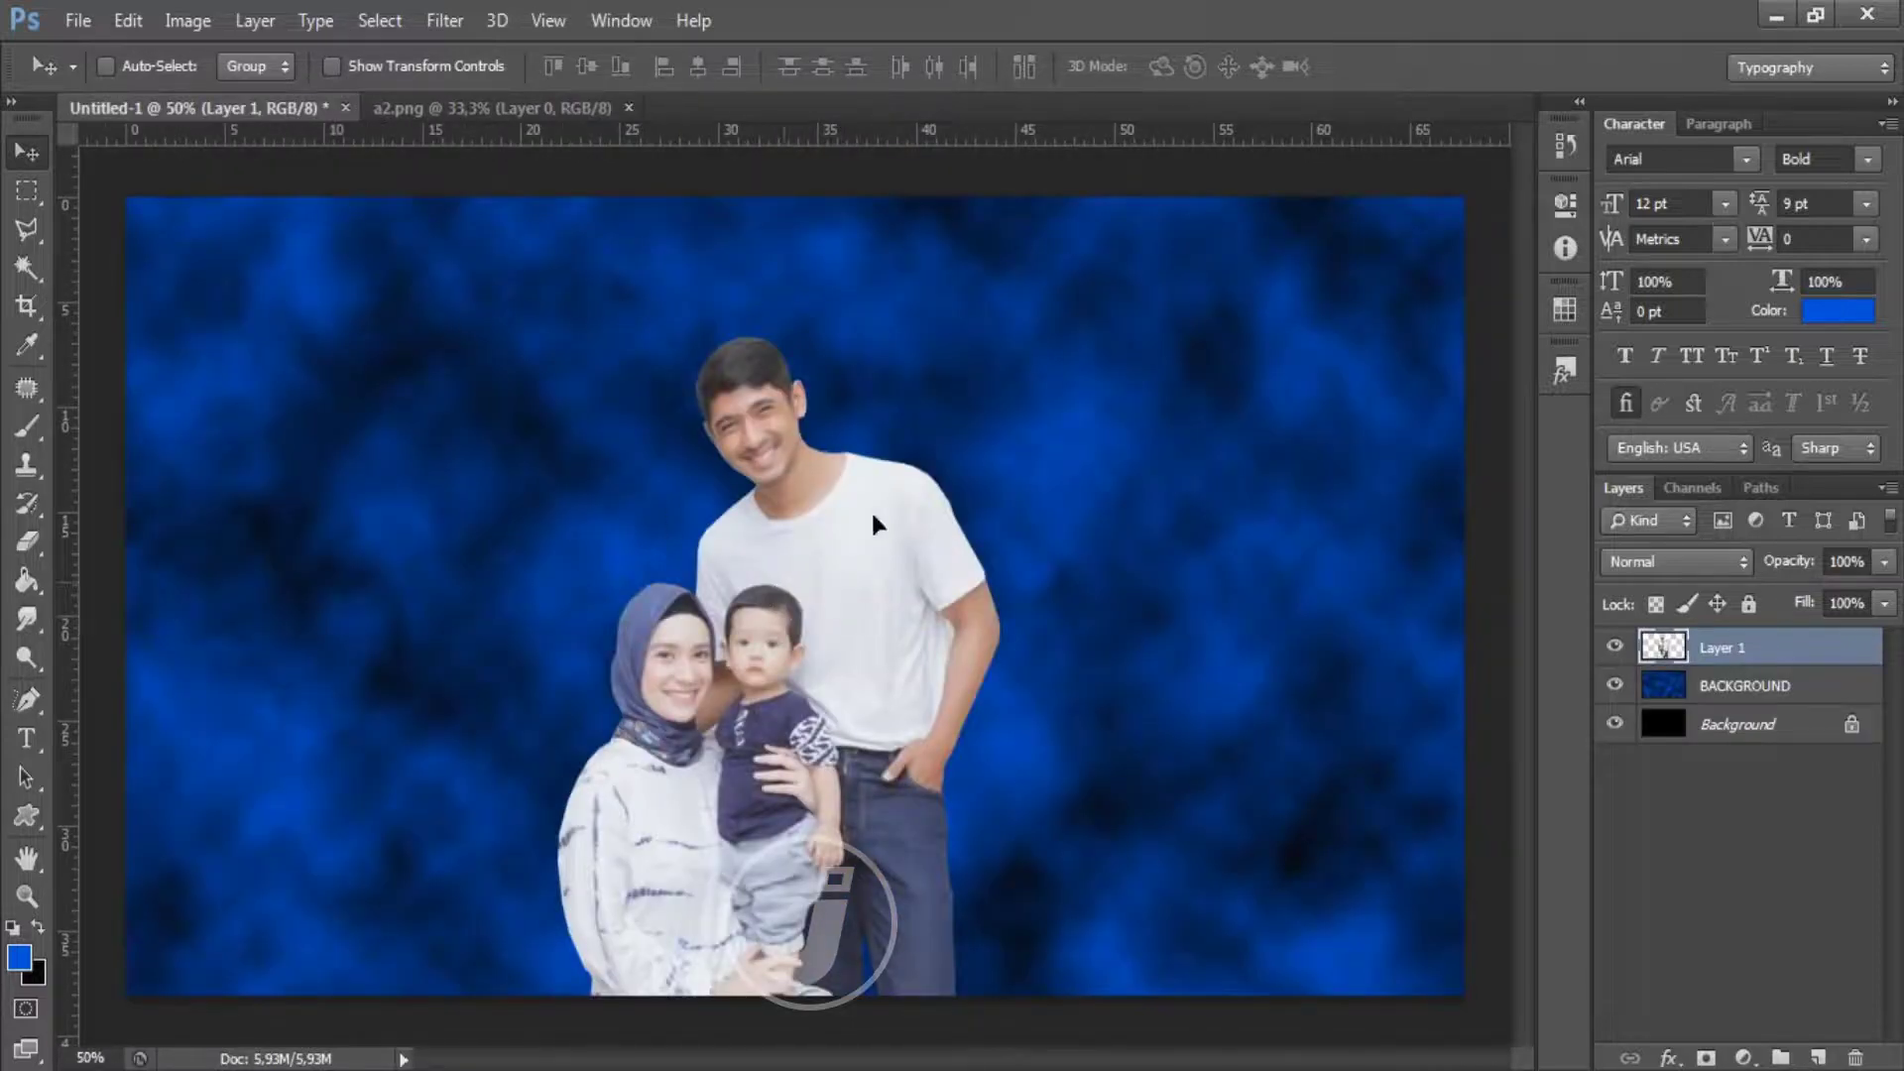
- Scale the family cutout to about 79% and centre it at the canvas bottom
{"action": "left_click_drag", "start_coordinate": [871, 508], "coordinate": [915, 416]}
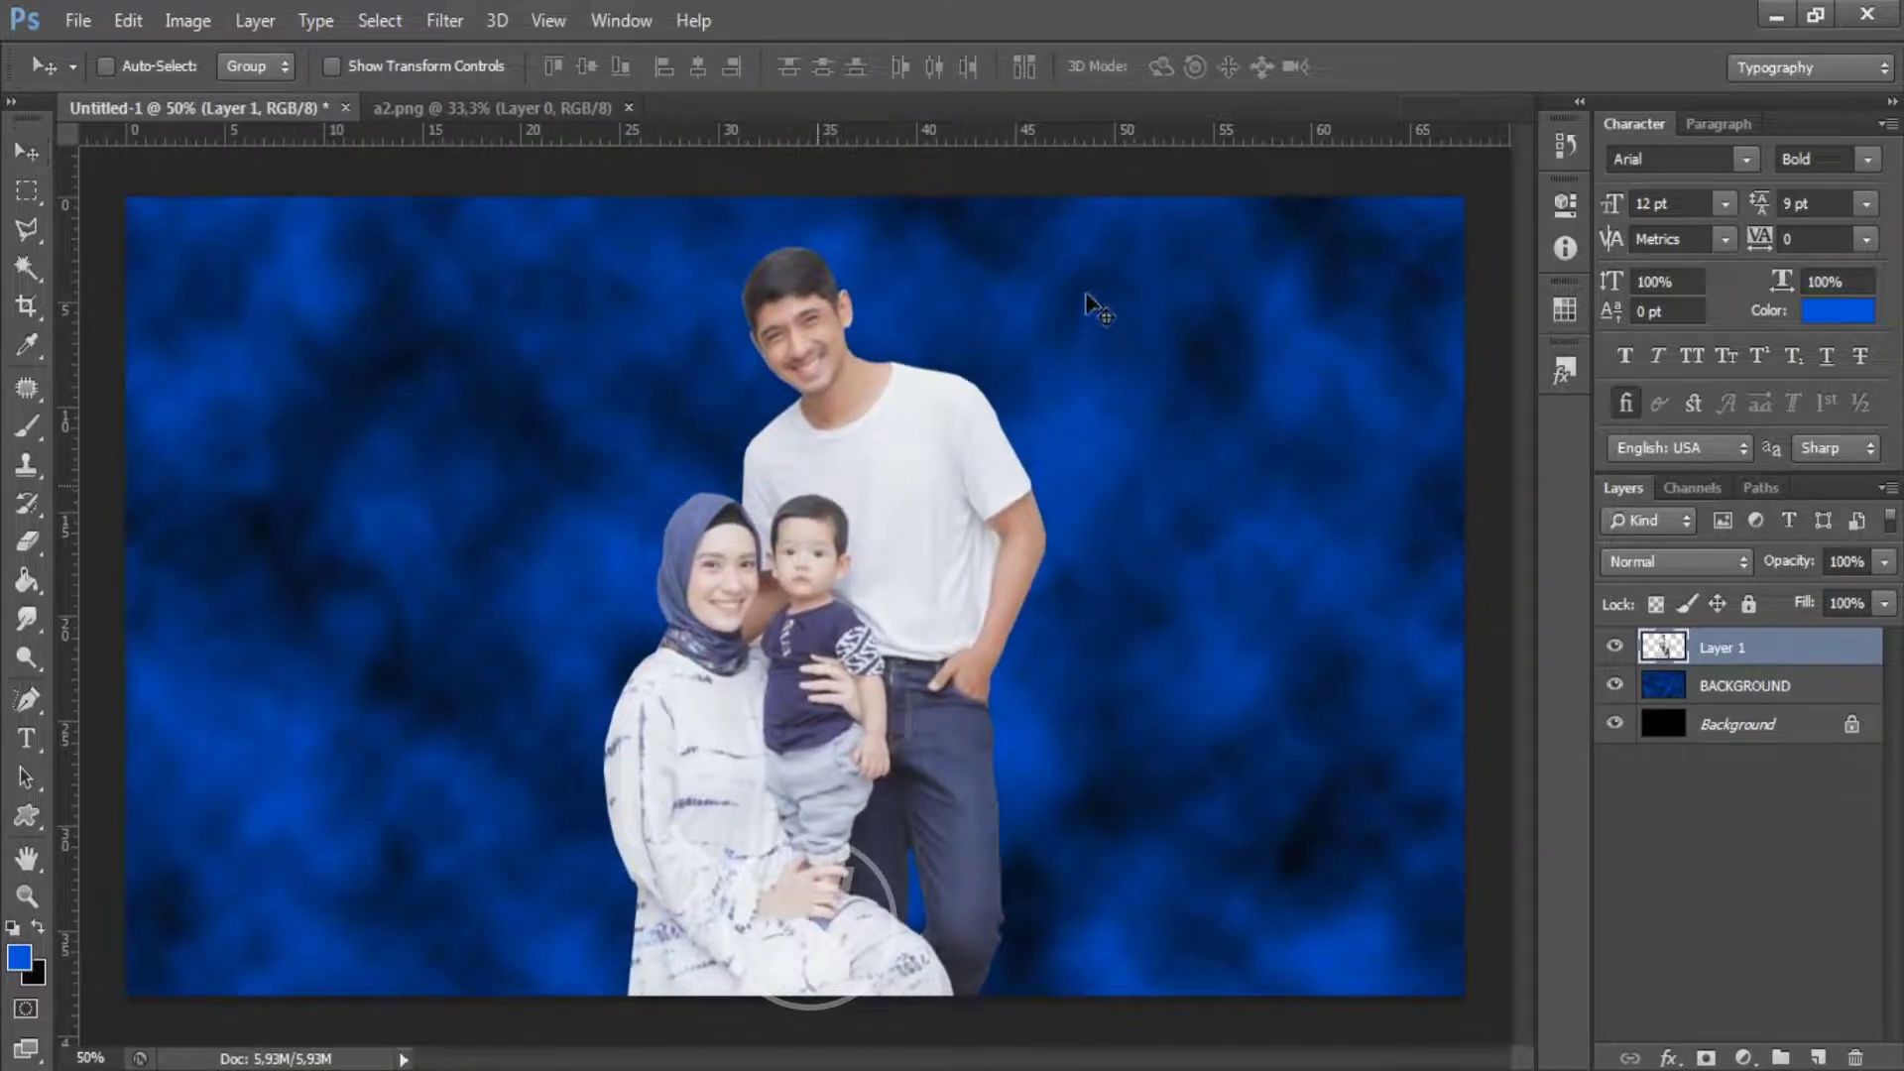
{"action": "key", "text": "ctrl+t"}
{"action": "left_click_drag", "start_coordinate": [1048, 244], "coordinate": [940, 433]}
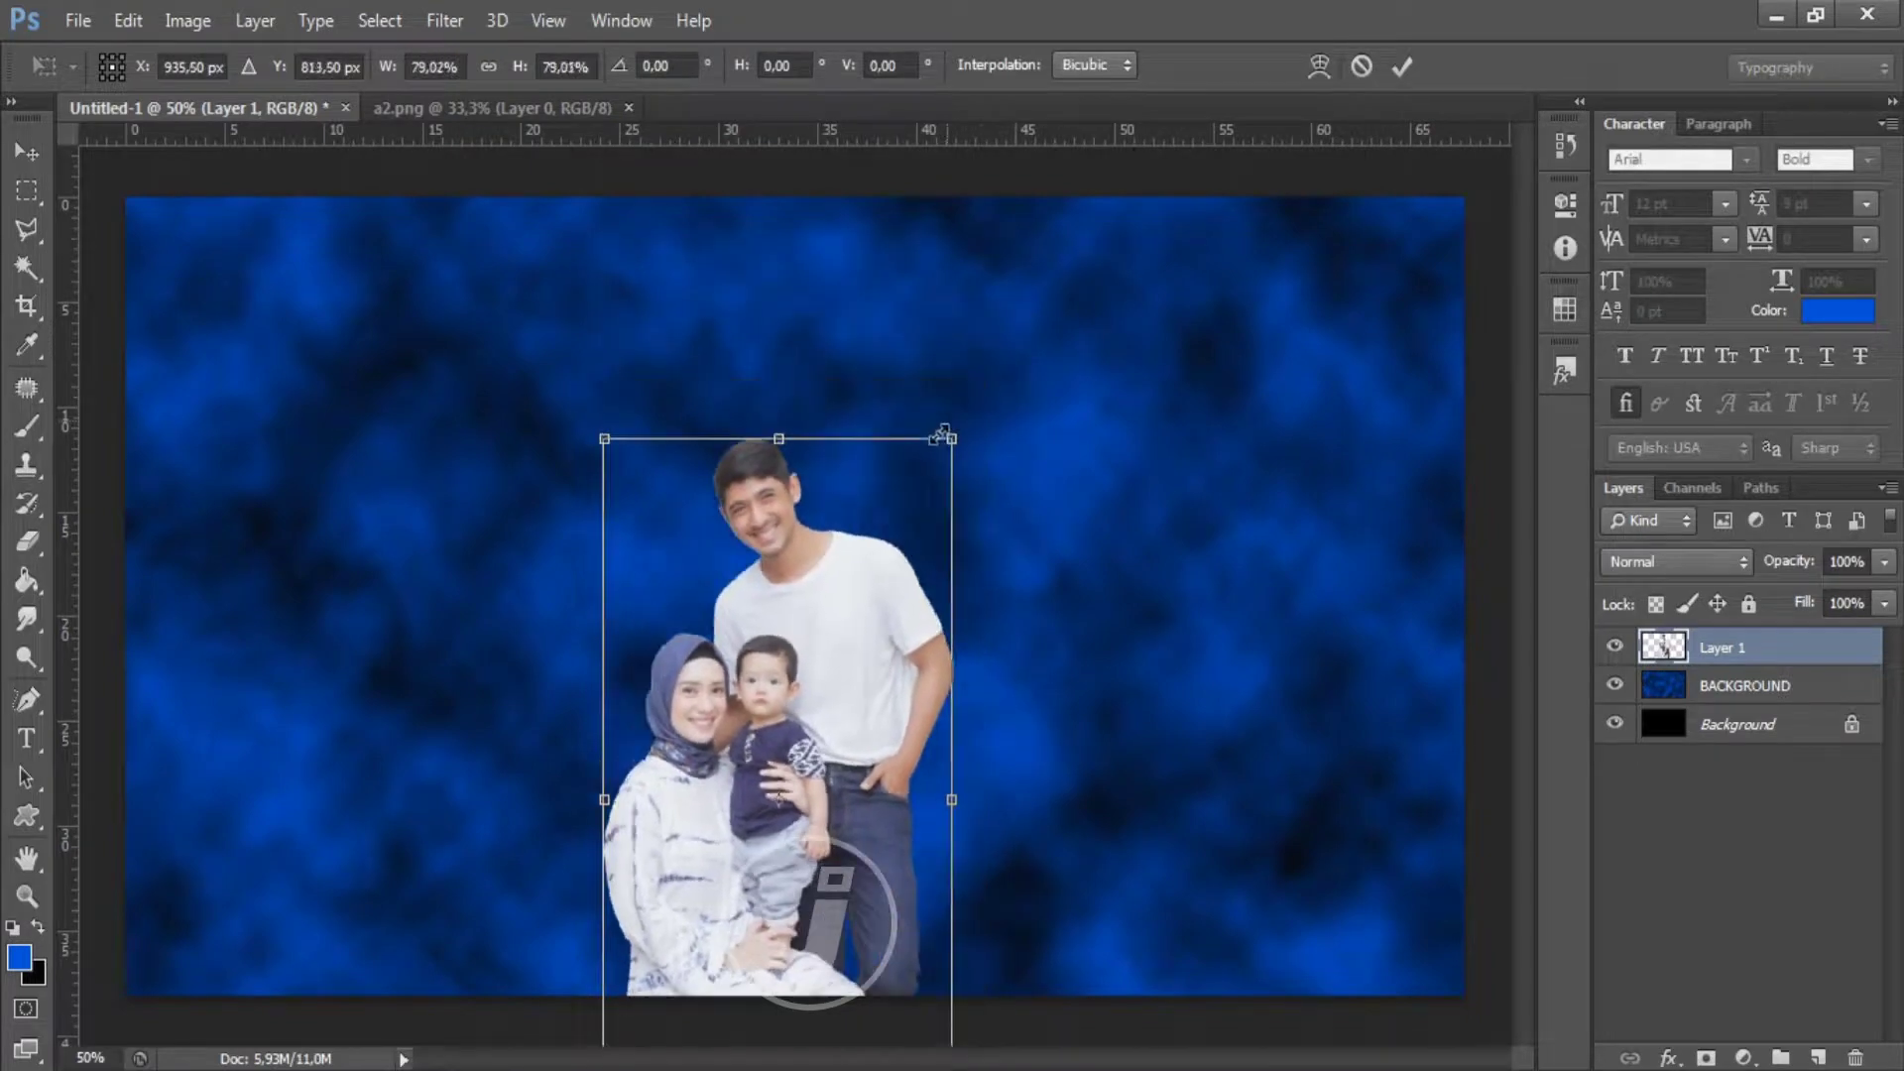
{"action": "left_click_drag", "start_coordinate": [854, 526], "coordinate": [874, 382]}
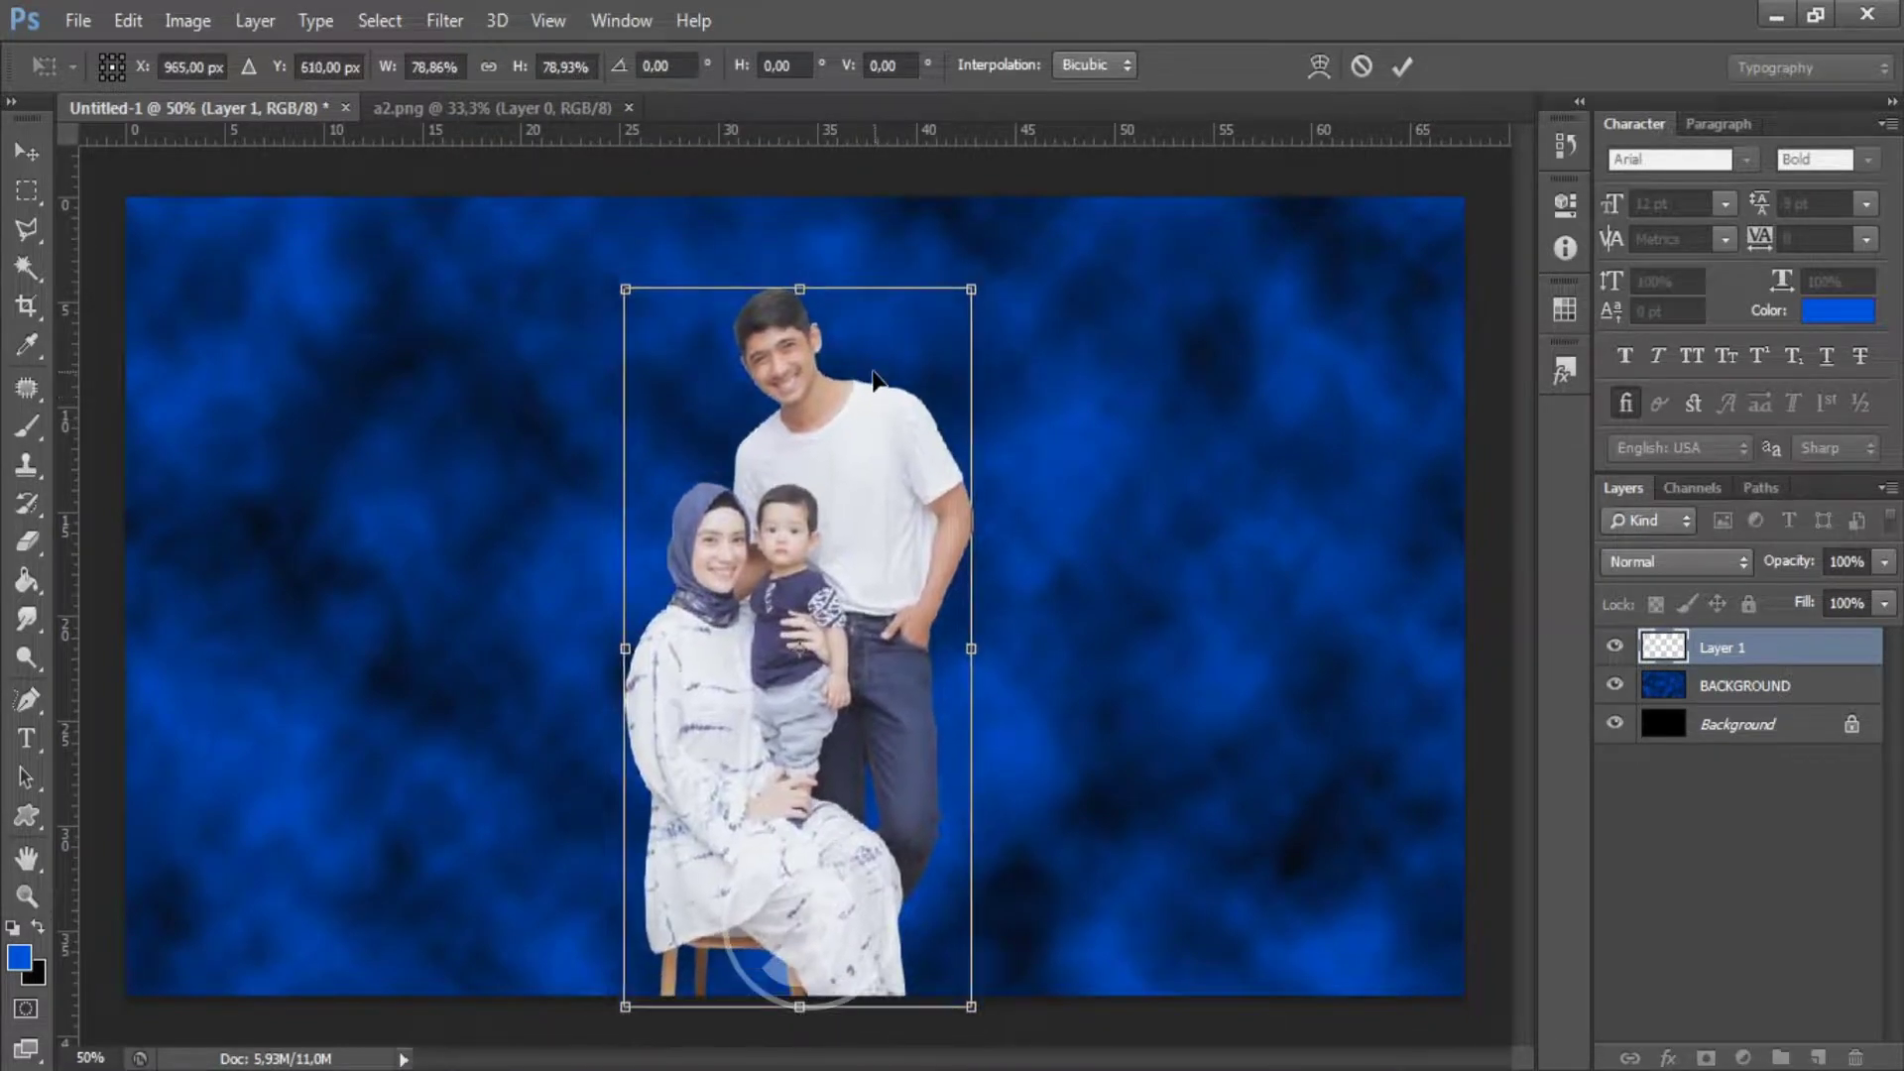
{"action": "key", "text": "Return"}
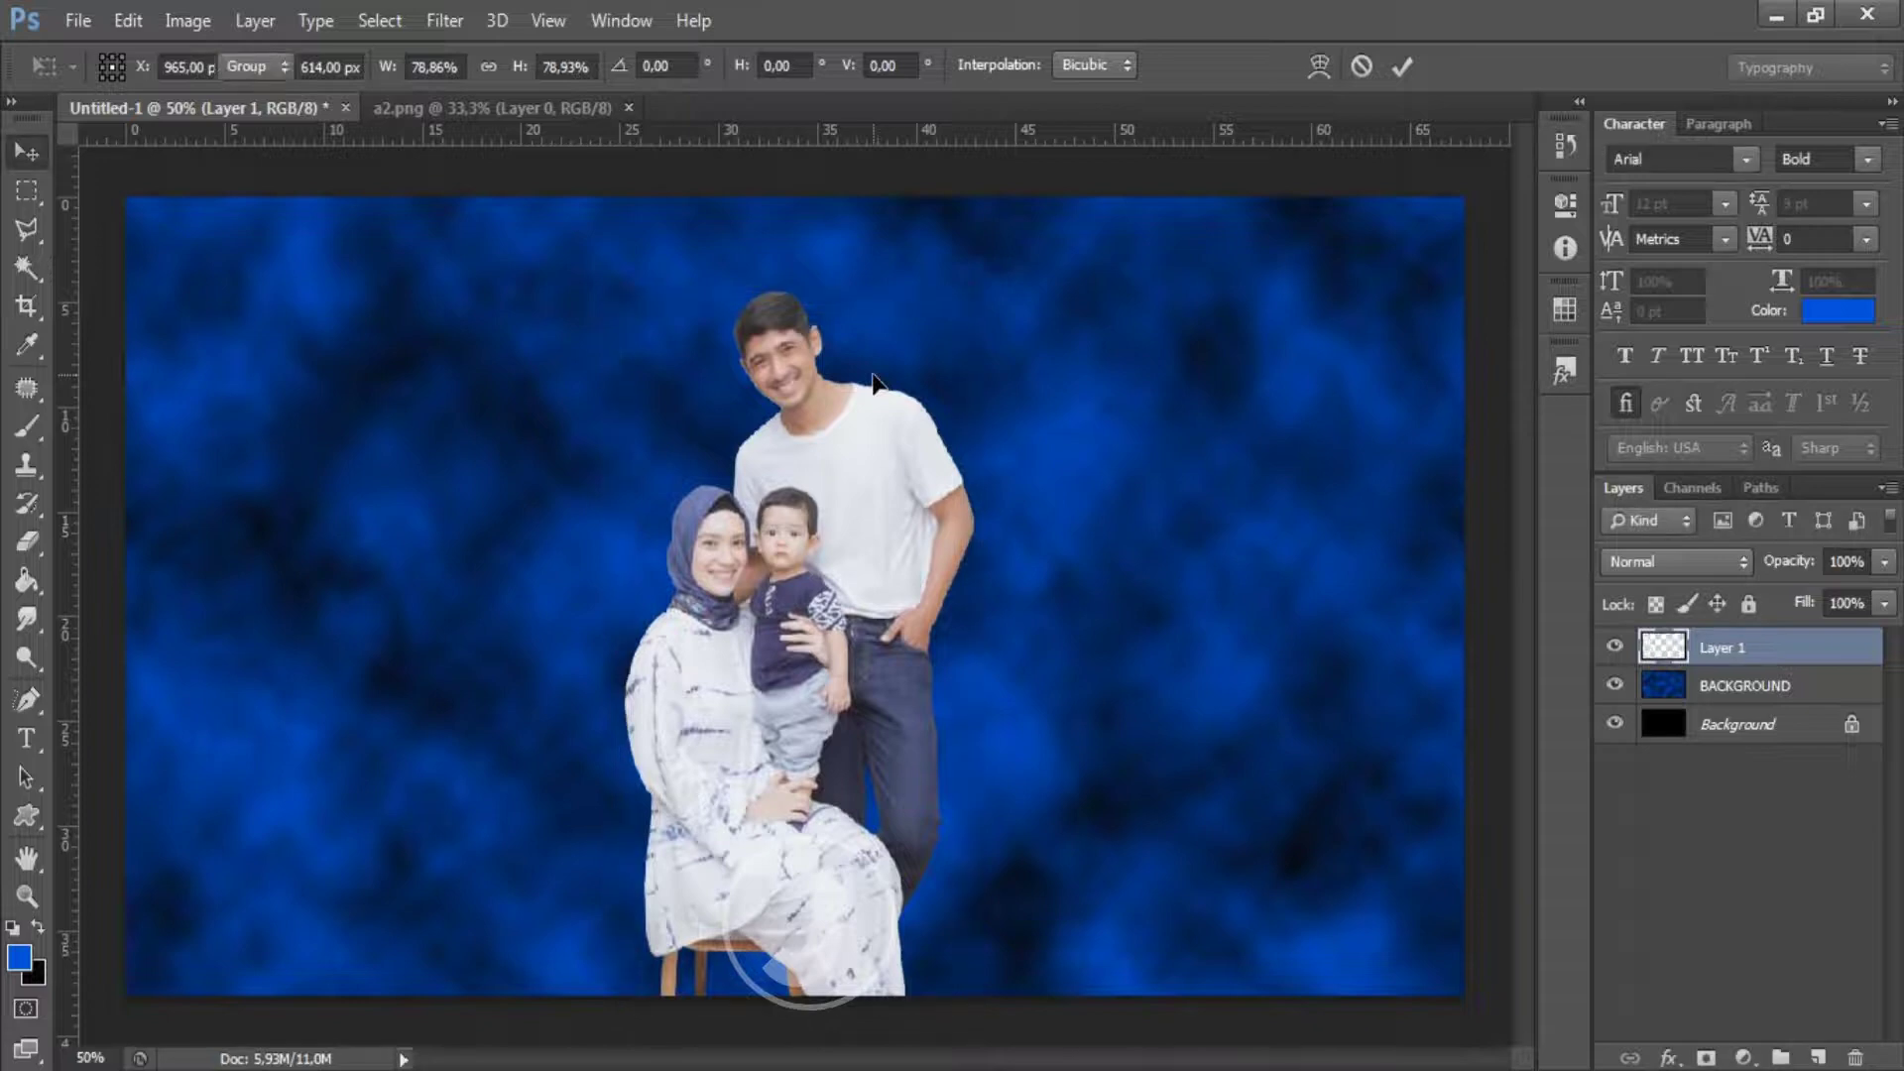
- Make the BACKGROUND clouds layer the active layer
{"action": "left_click", "coordinate": [174, 21]}
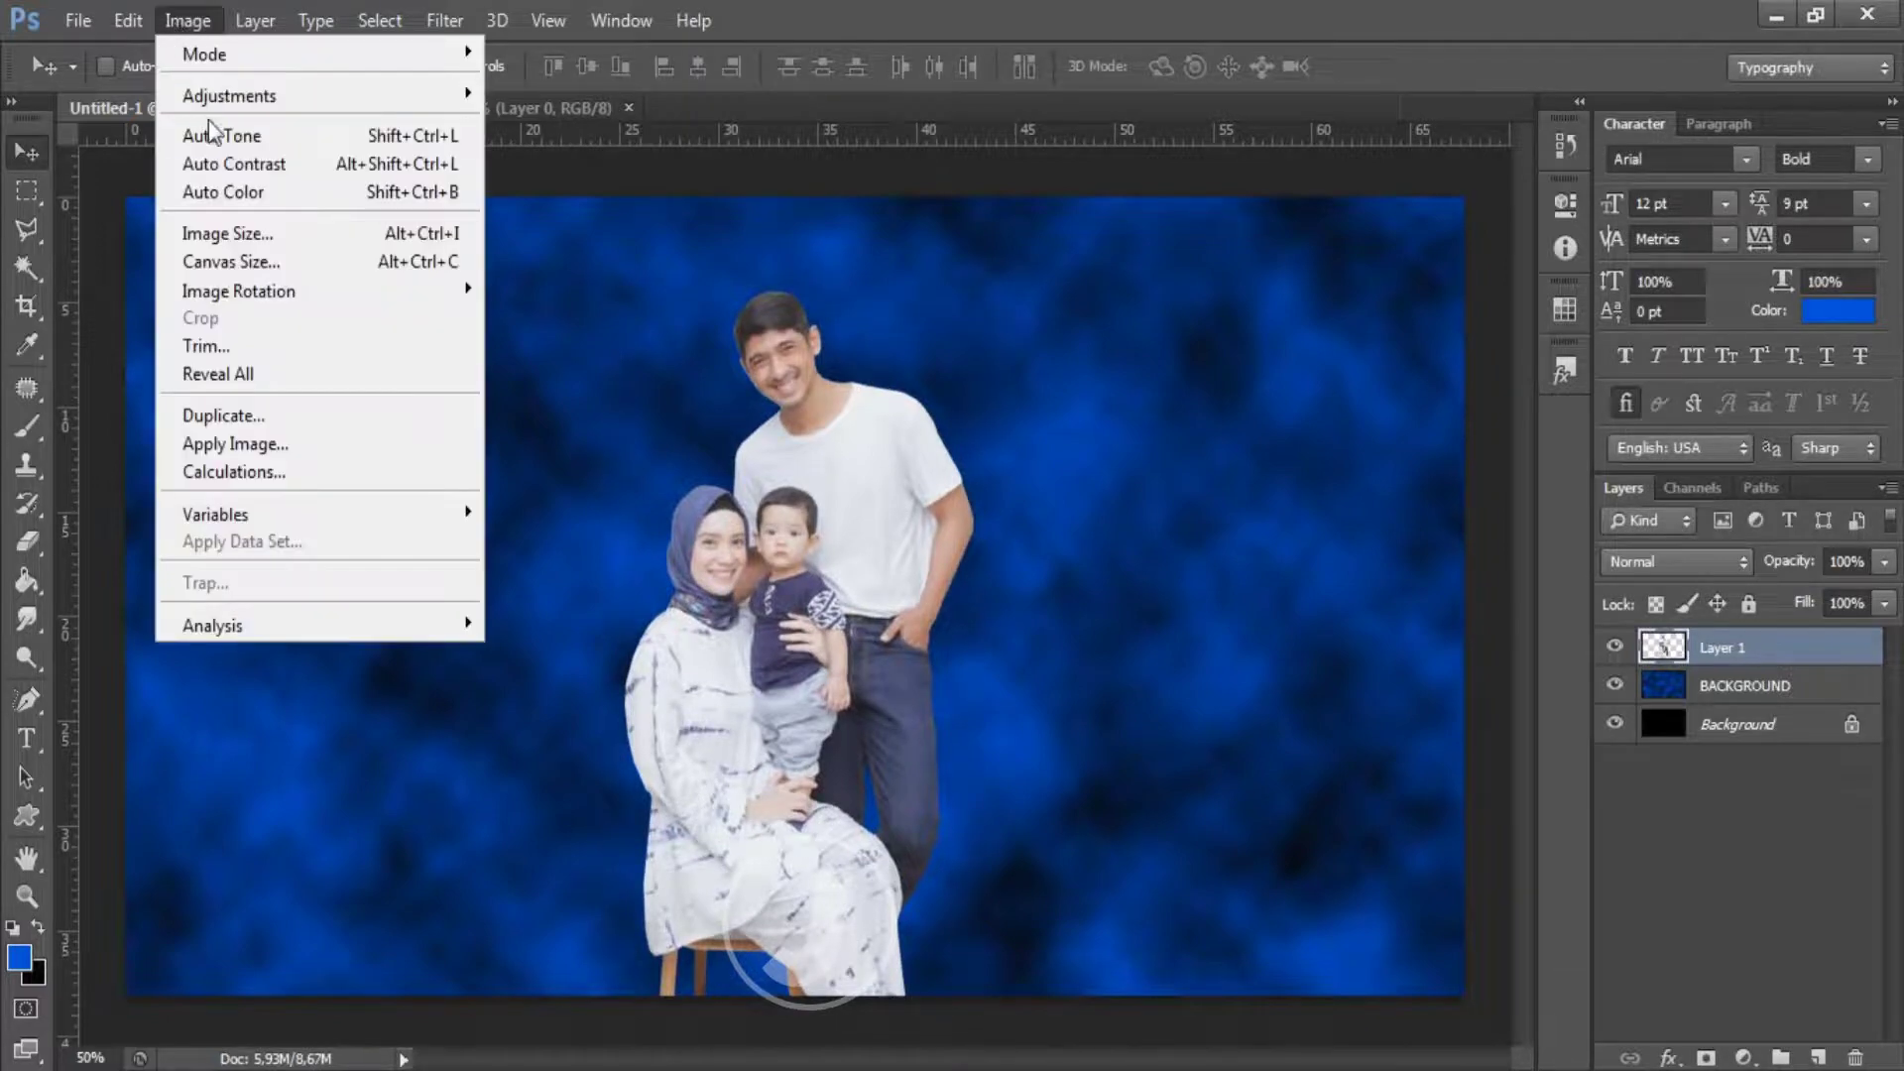
{"action": "left_click", "coordinate": [324, 228]}
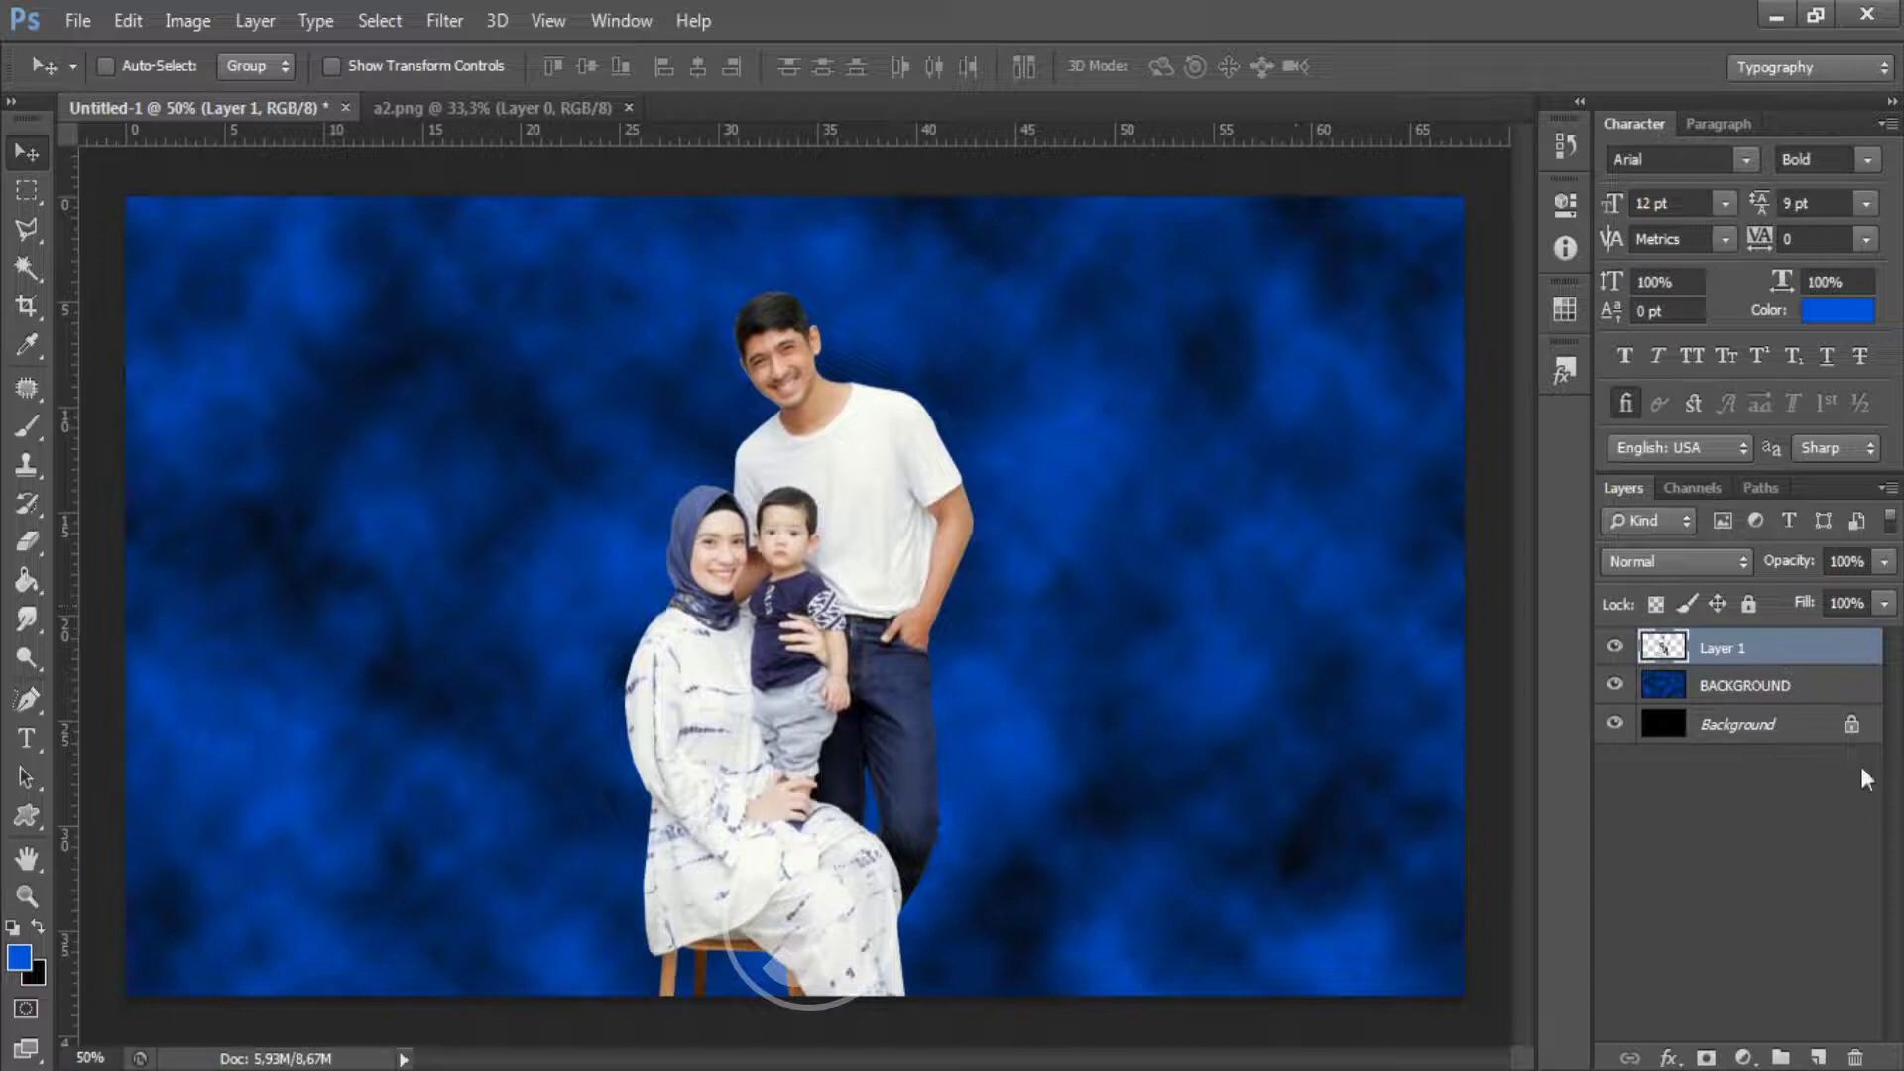
{"action": "left_click", "coordinate": [1731, 694]}
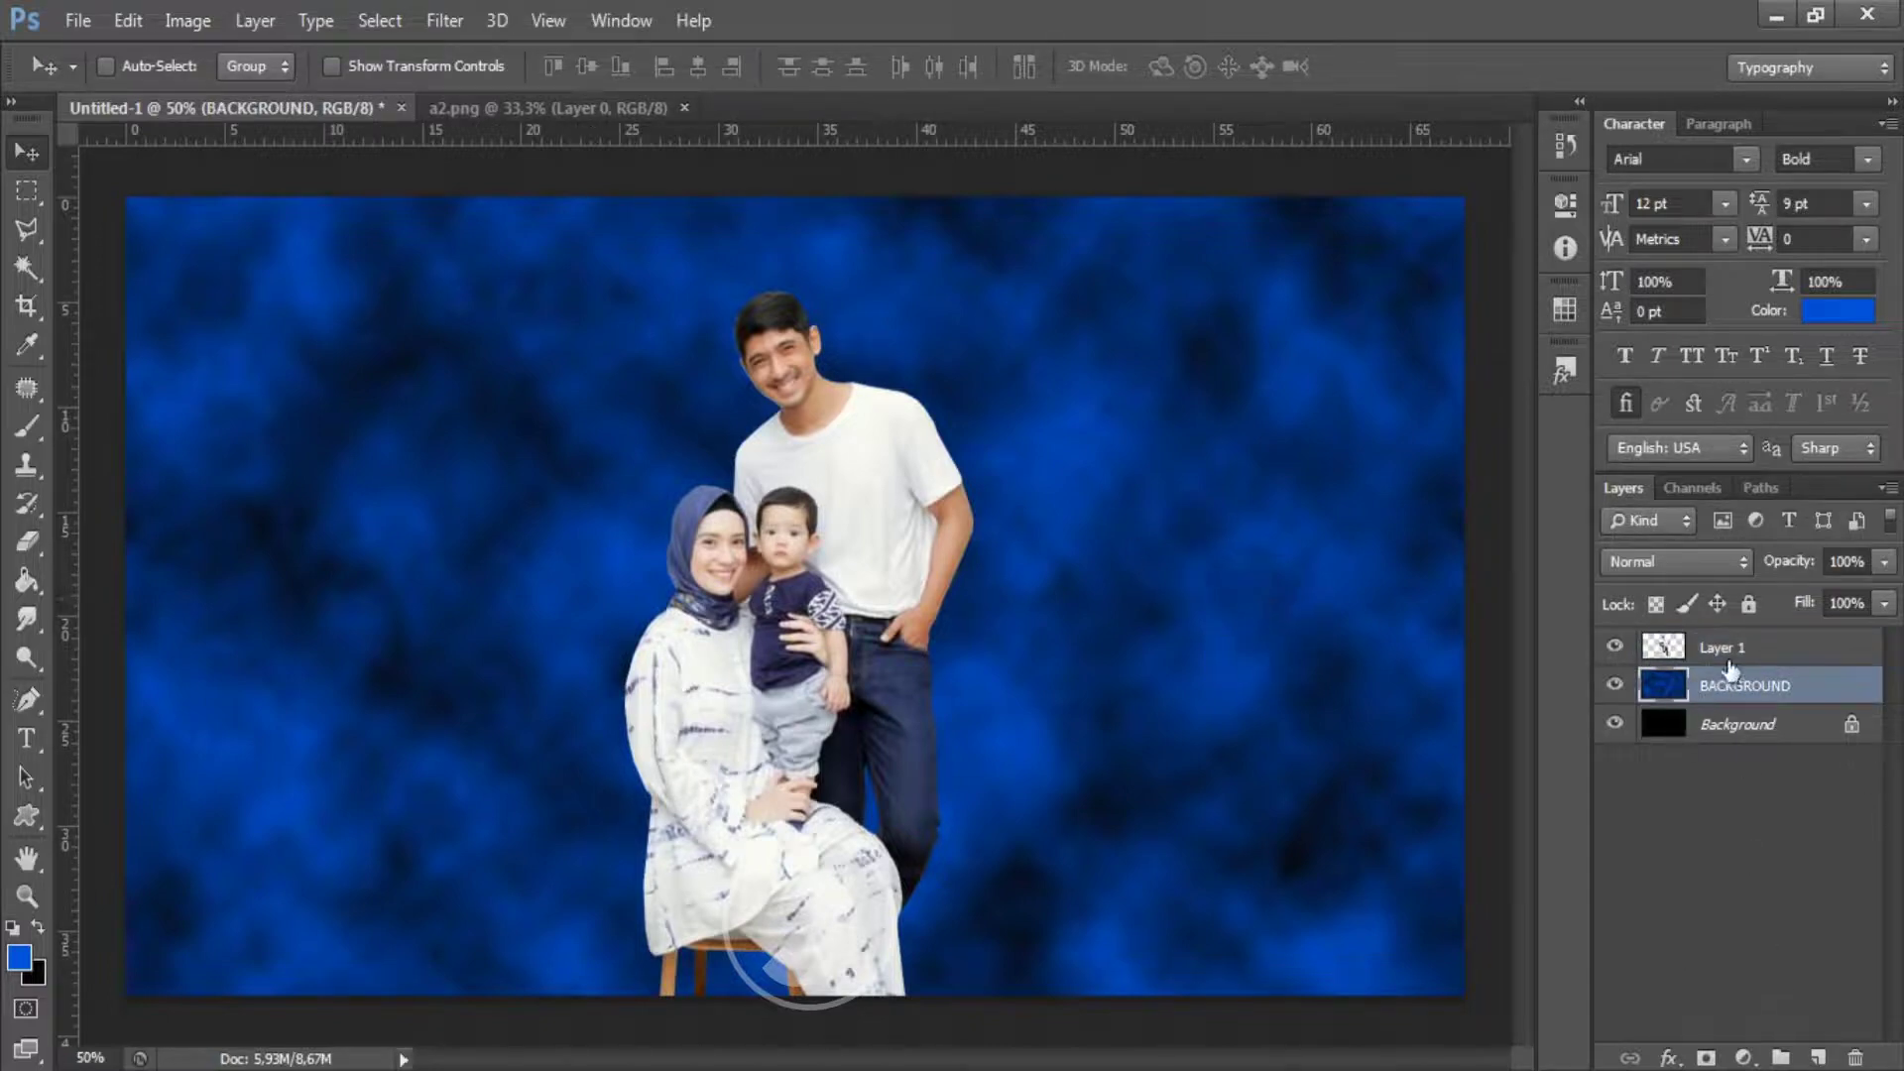
- Add a Gradient Fill layer above BACKGROUND with a black left colour stop
{"action": "left_click", "coordinate": [1744, 1059]}
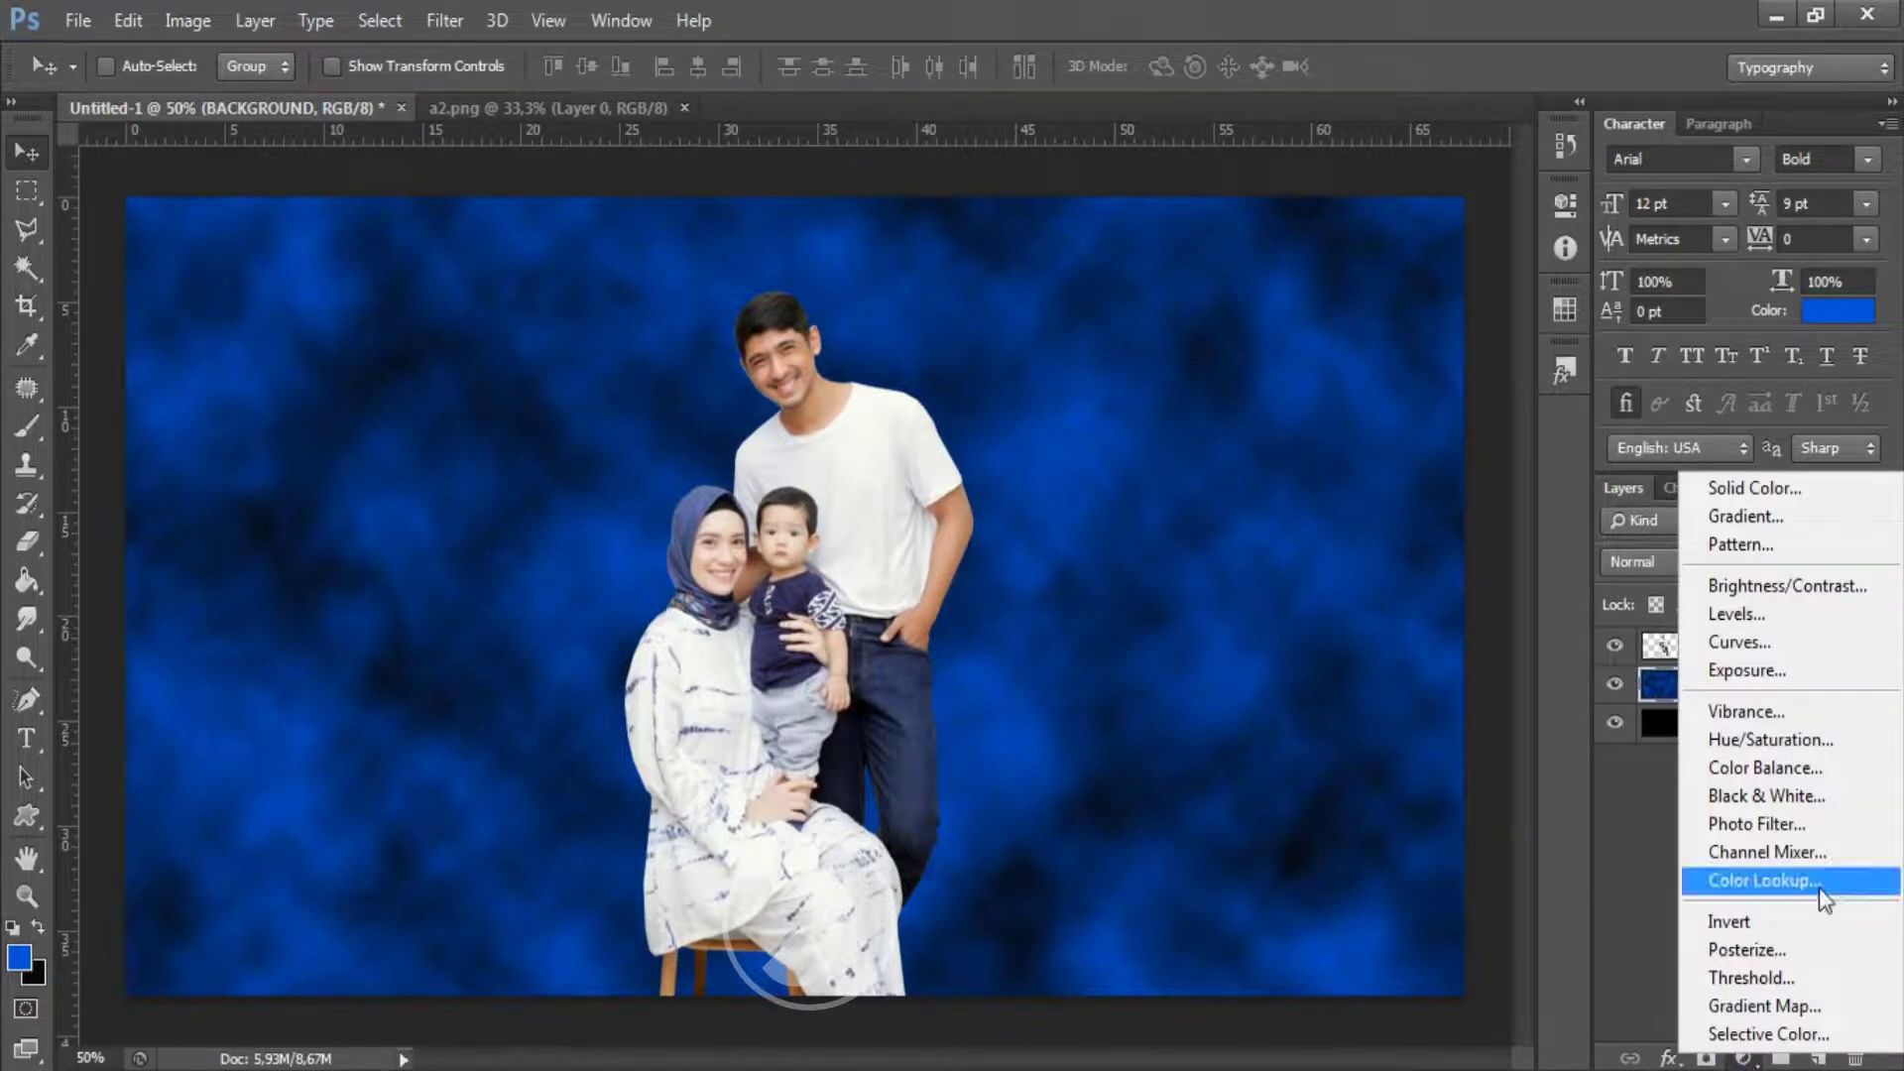
{"action": "left_click", "coordinate": [1787, 515]}
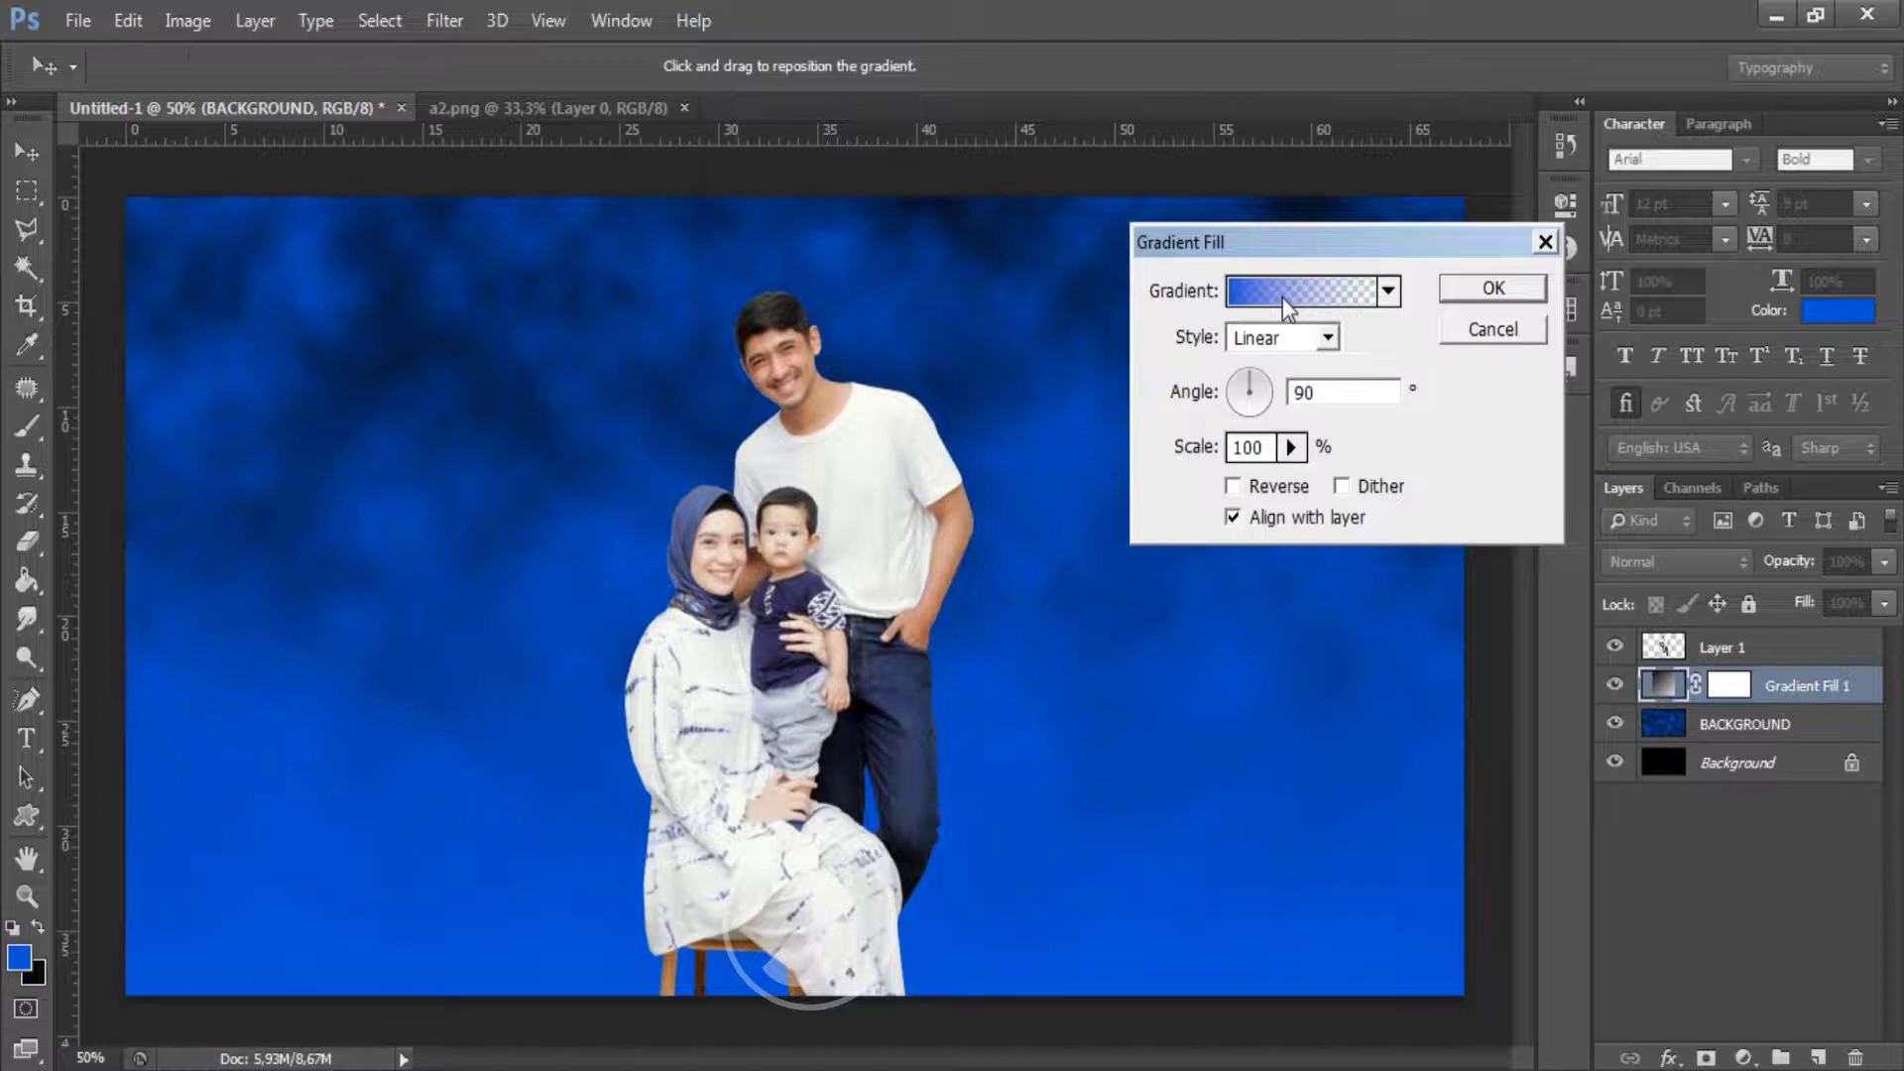
{"action": "left_click", "coordinate": [1282, 295]}
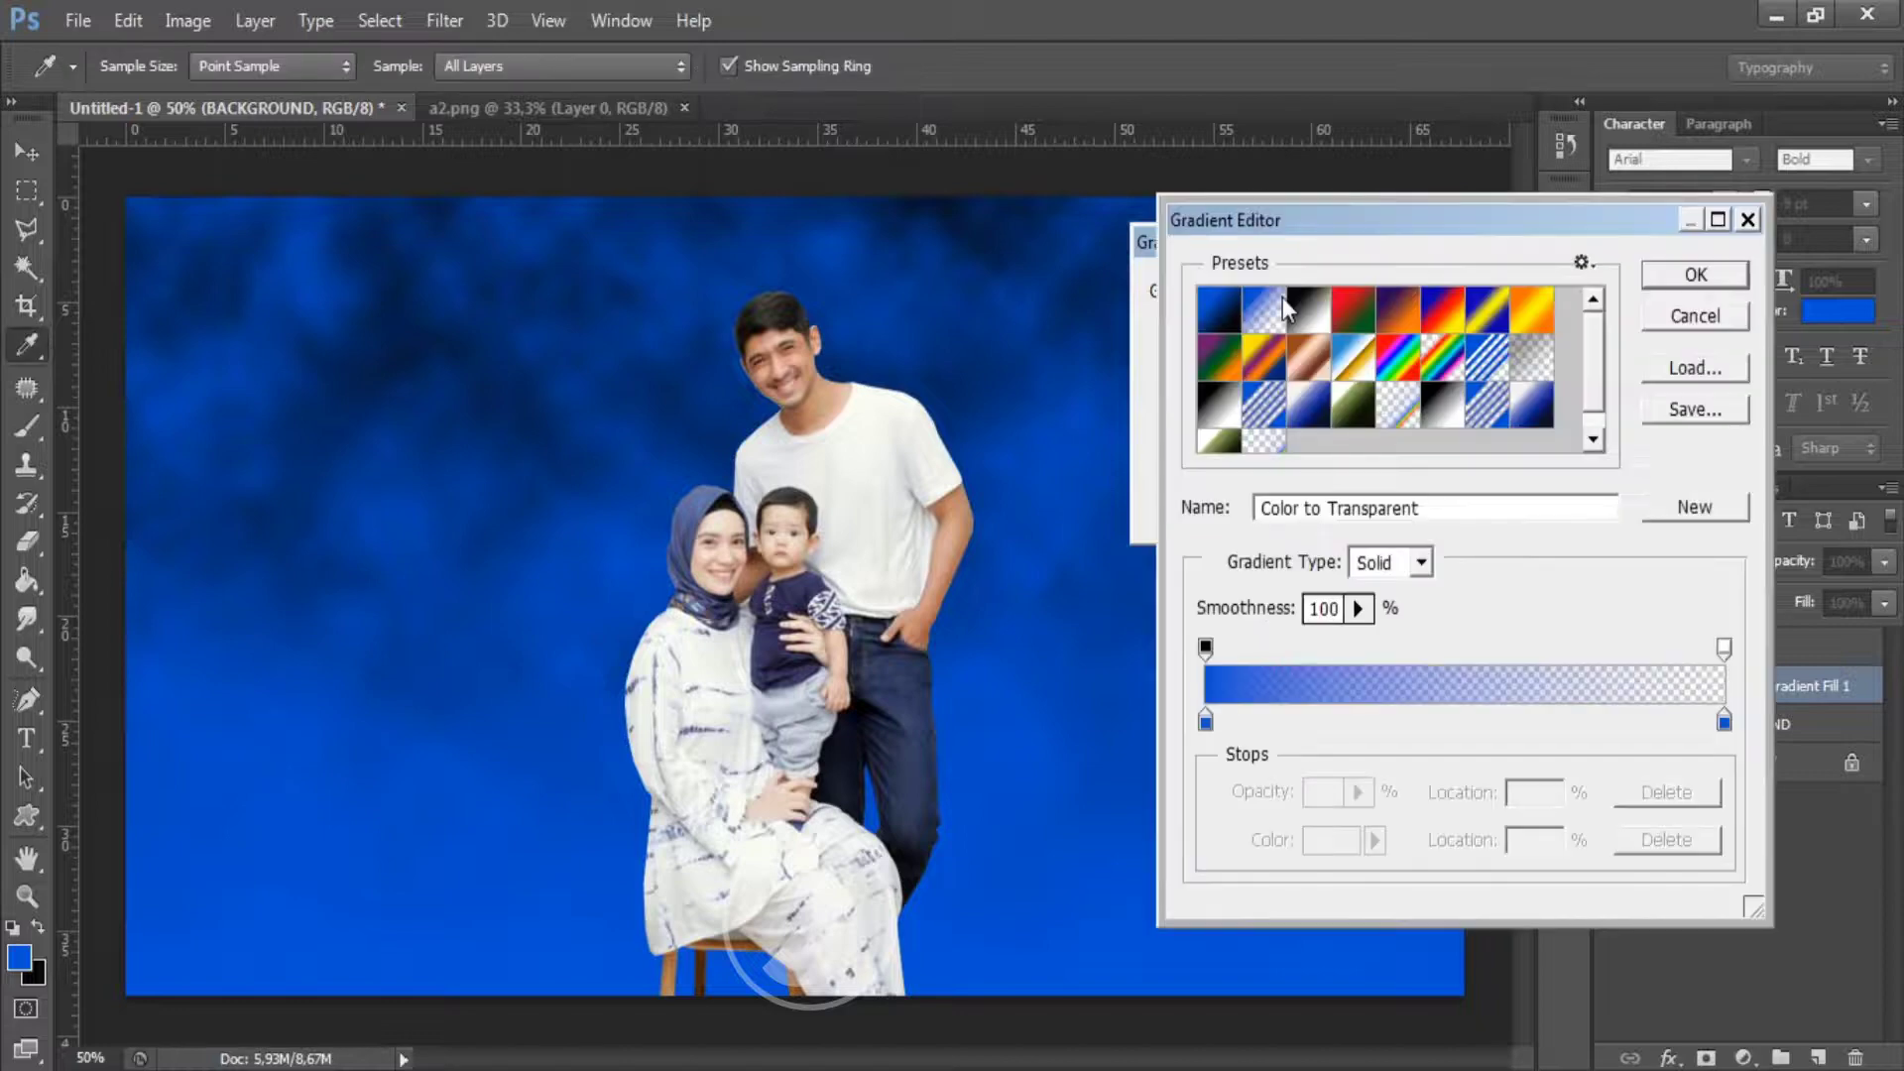
{"action": "left_click", "coordinate": [1207, 723]}
{"action": "left_click", "coordinate": [1331, 840]}
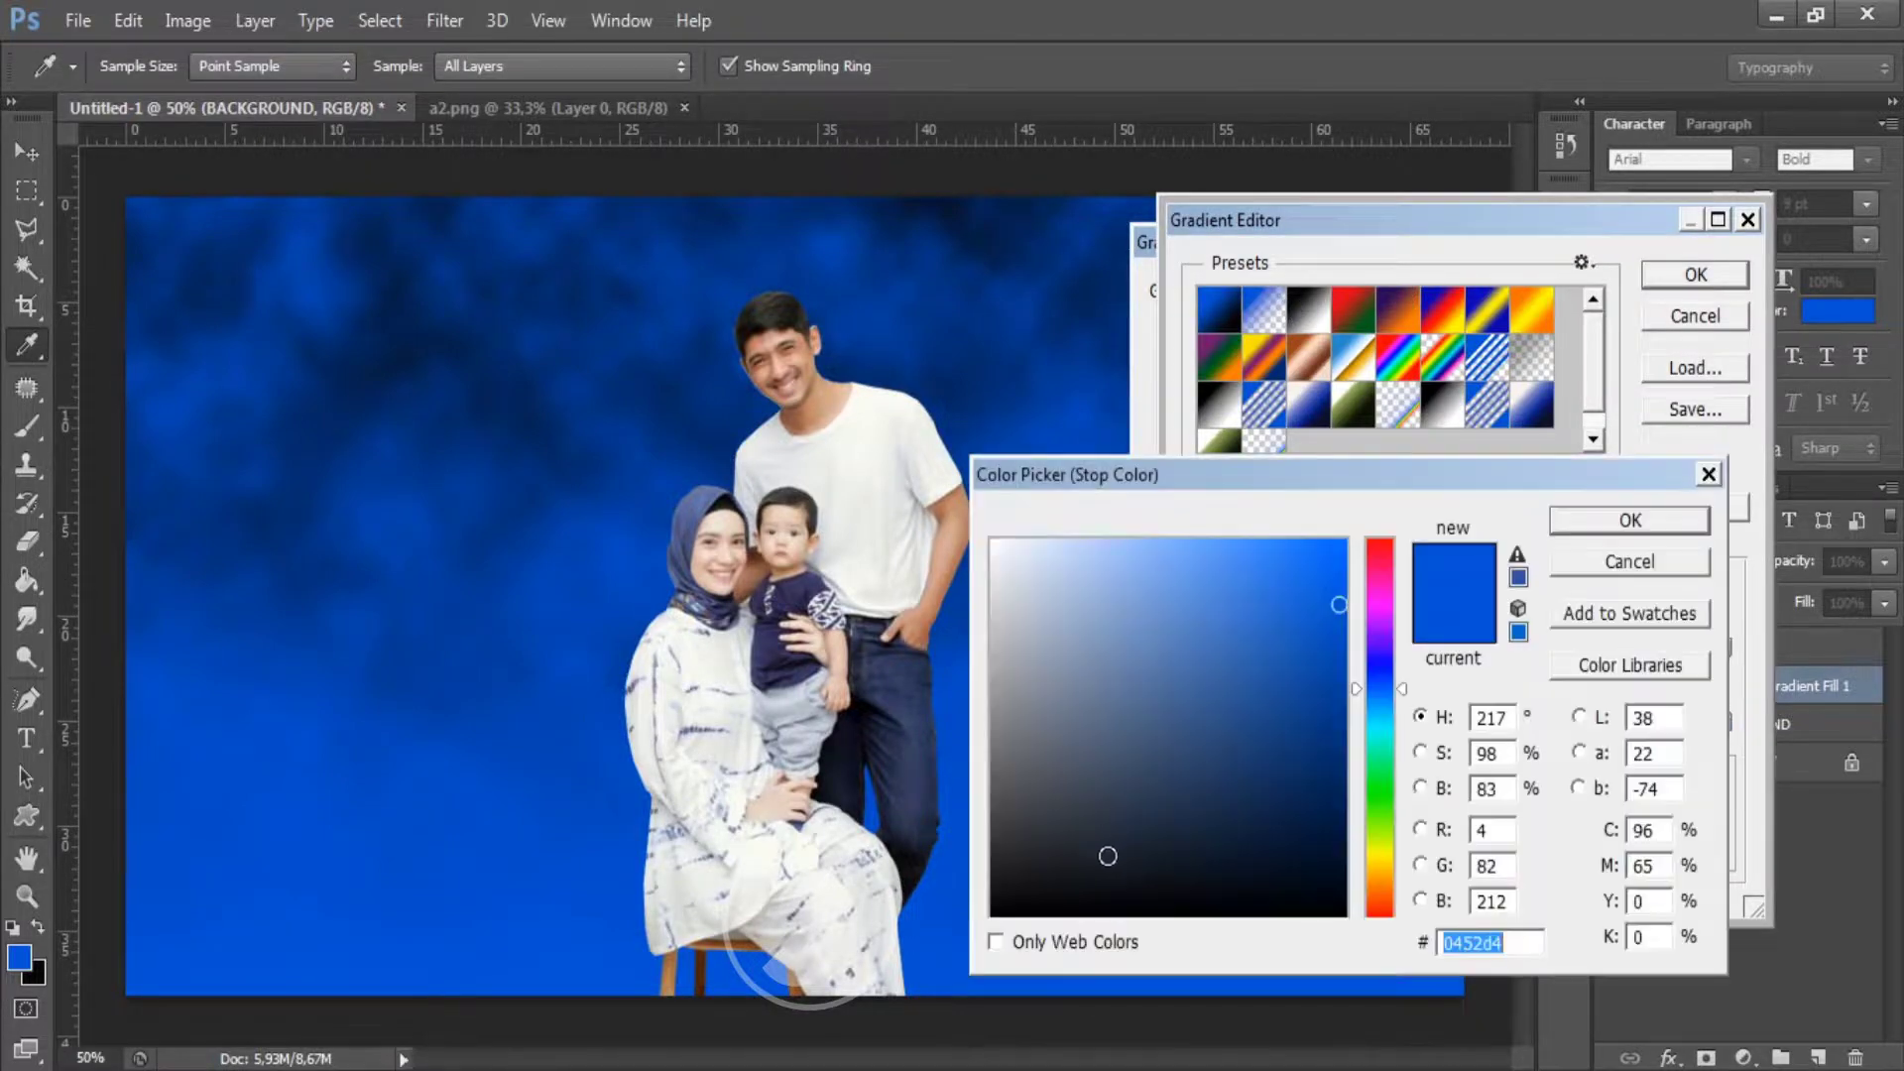
{"action": "left_click", "coordinate": [997, 899]}
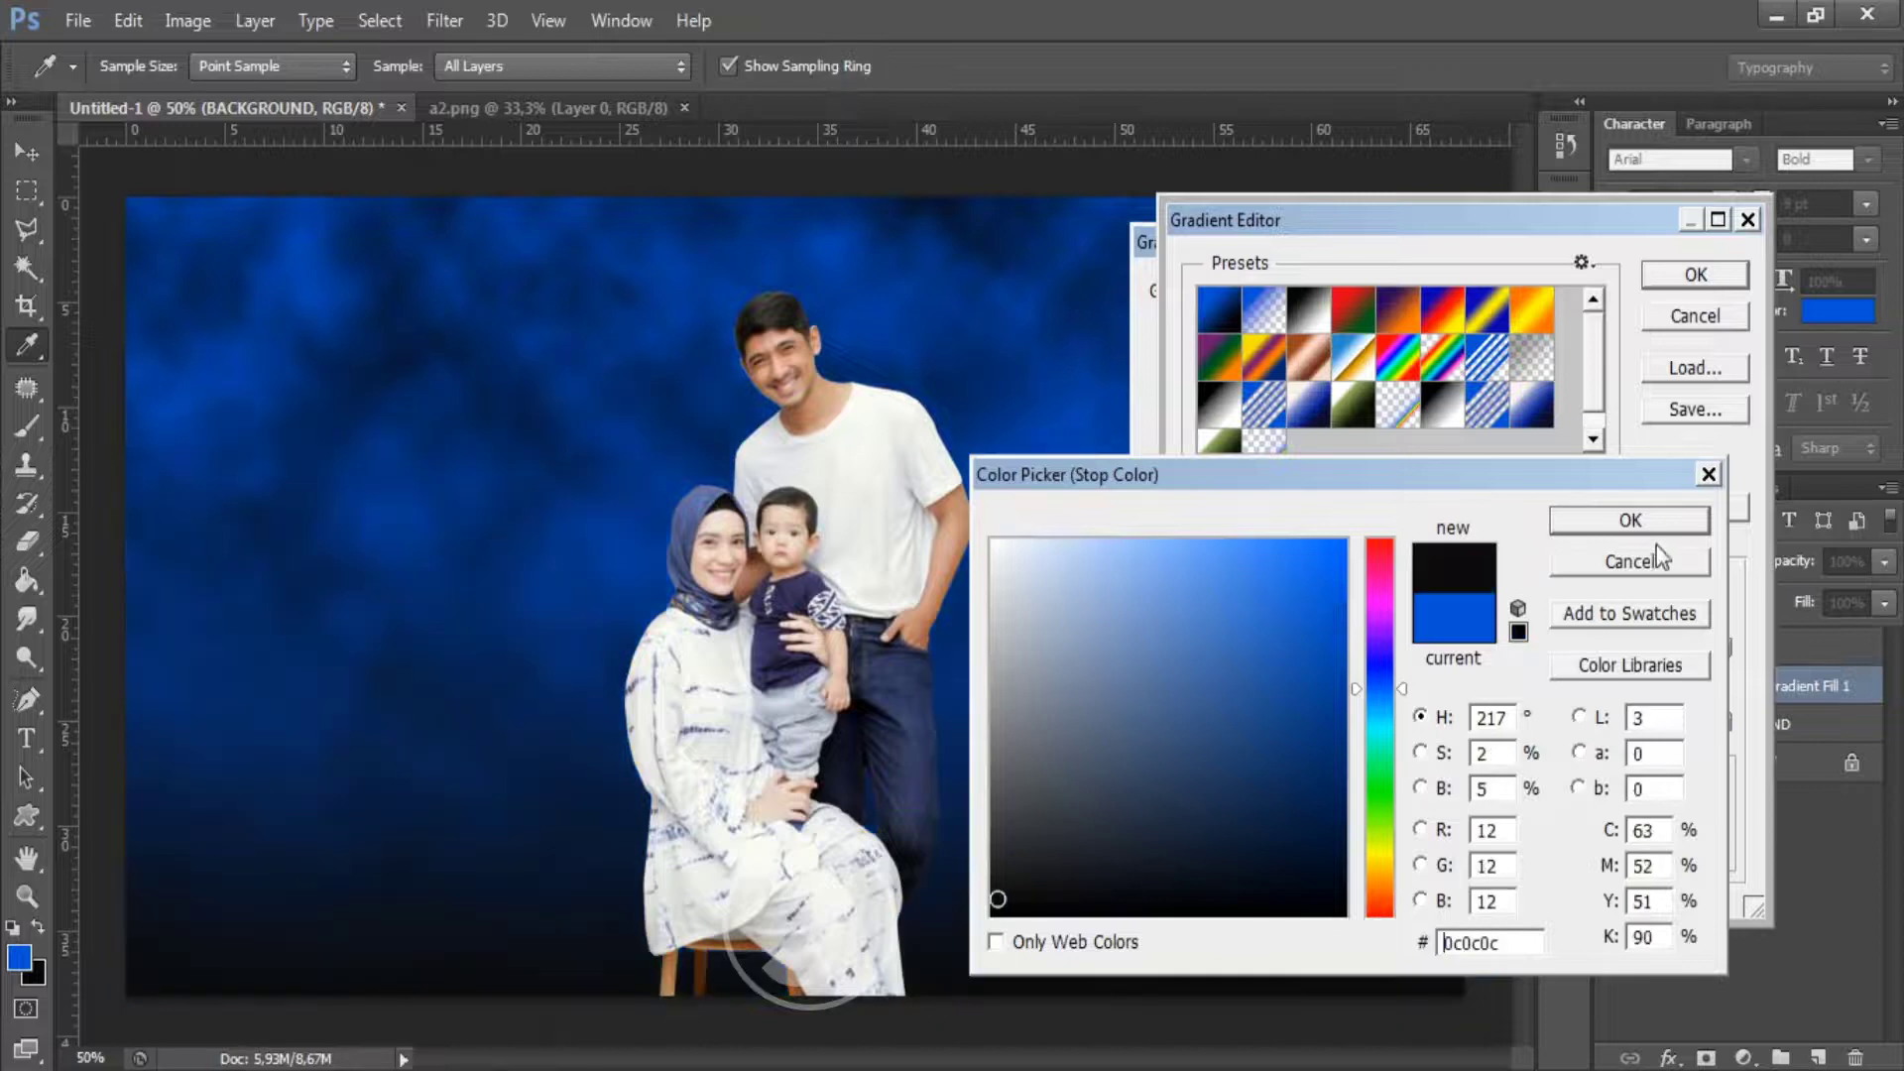
{"action": "left_click", "coordinate": [1623, 532]}
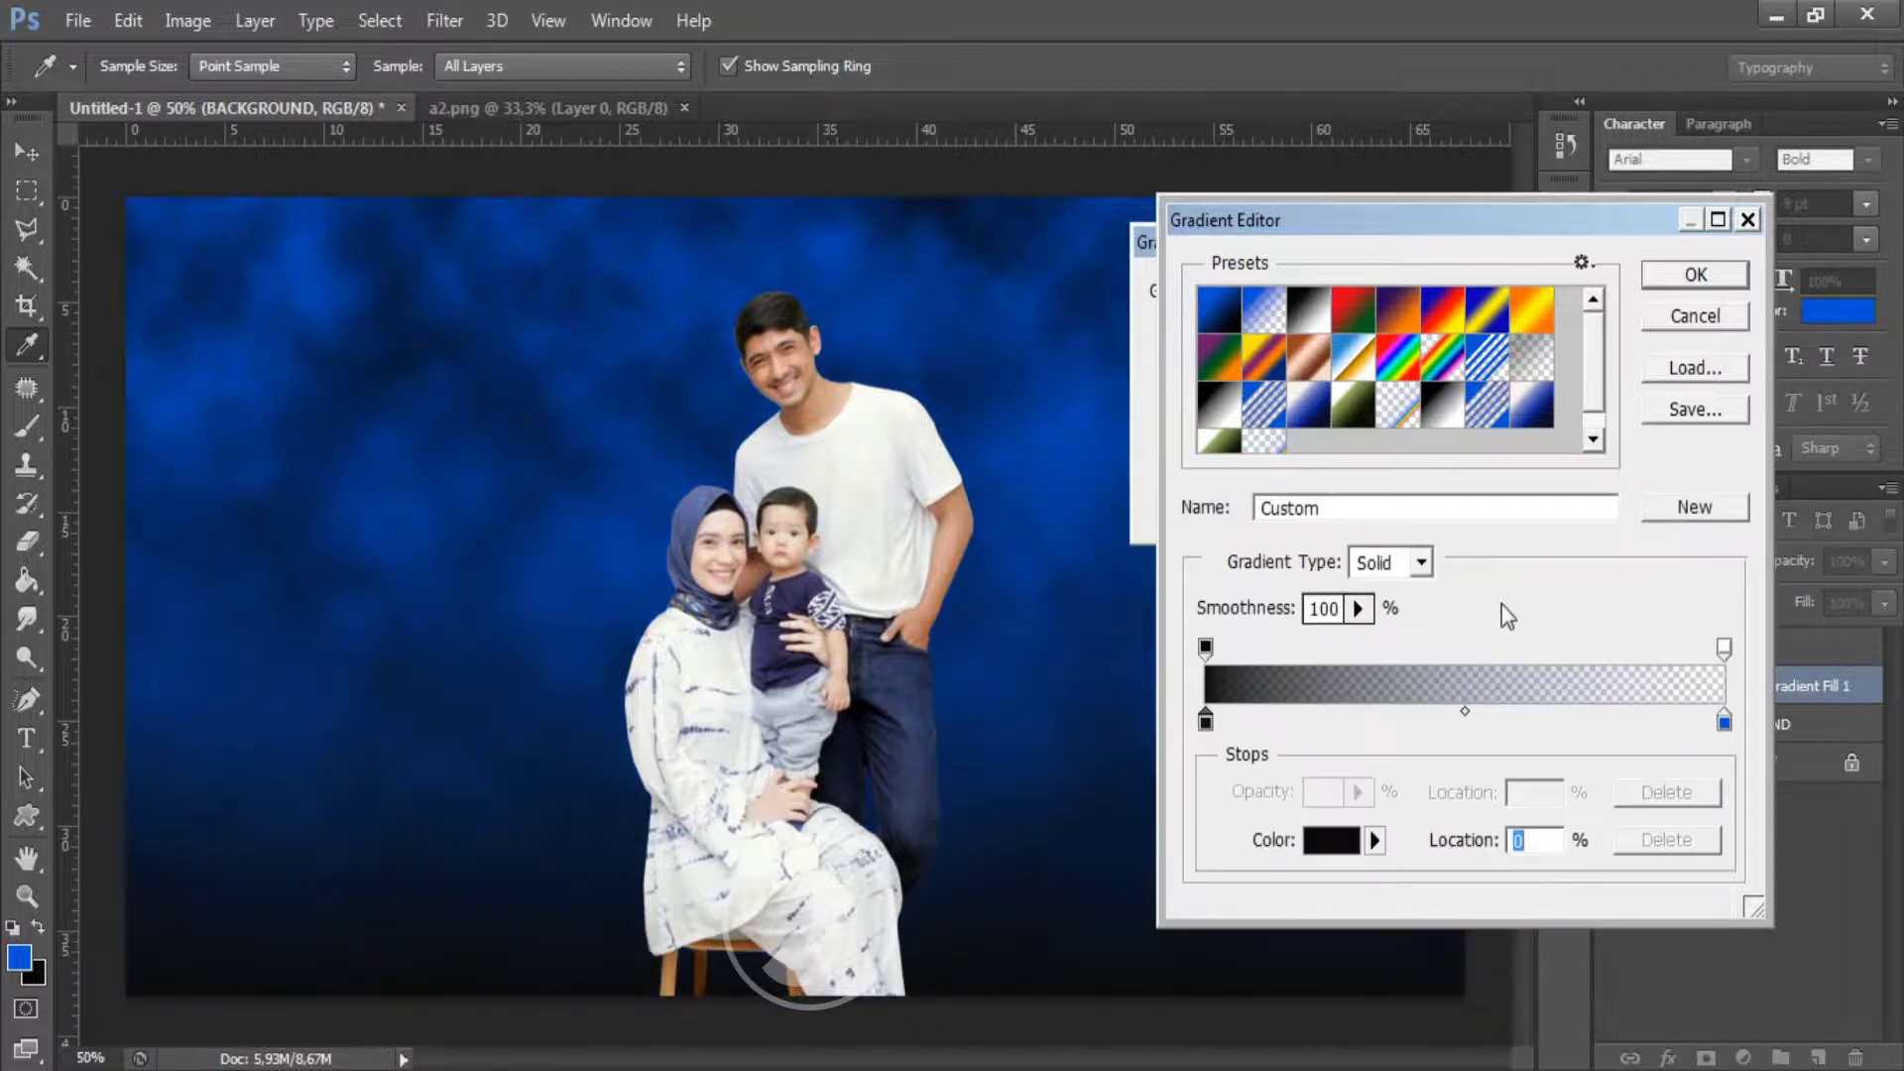
{"action": "left_click", "coordinate": [1691, 277]}
- Set the gradient style to Radial and move the black stop in to 31%
{"action": "left_click", "coordinate": [1277, 339]}
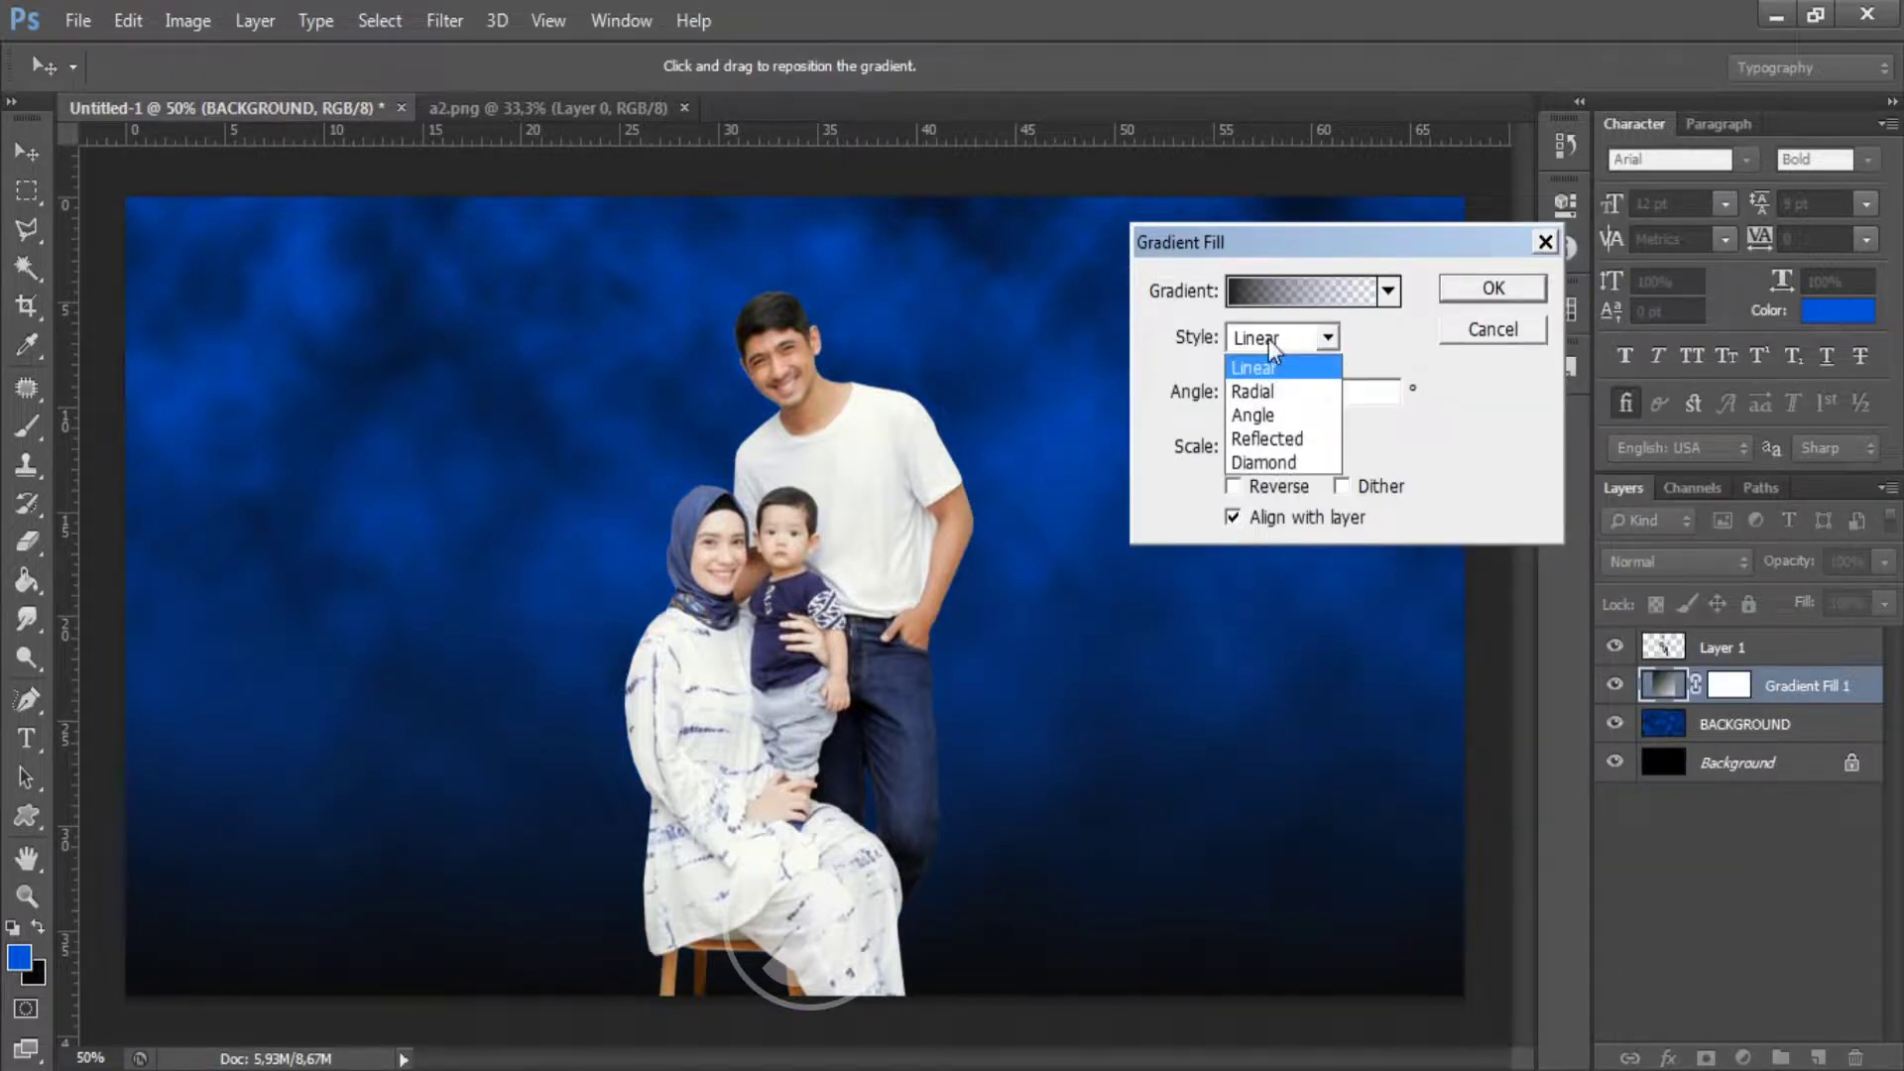
{"action": "left_click", "coordinate": [1265, 391]}
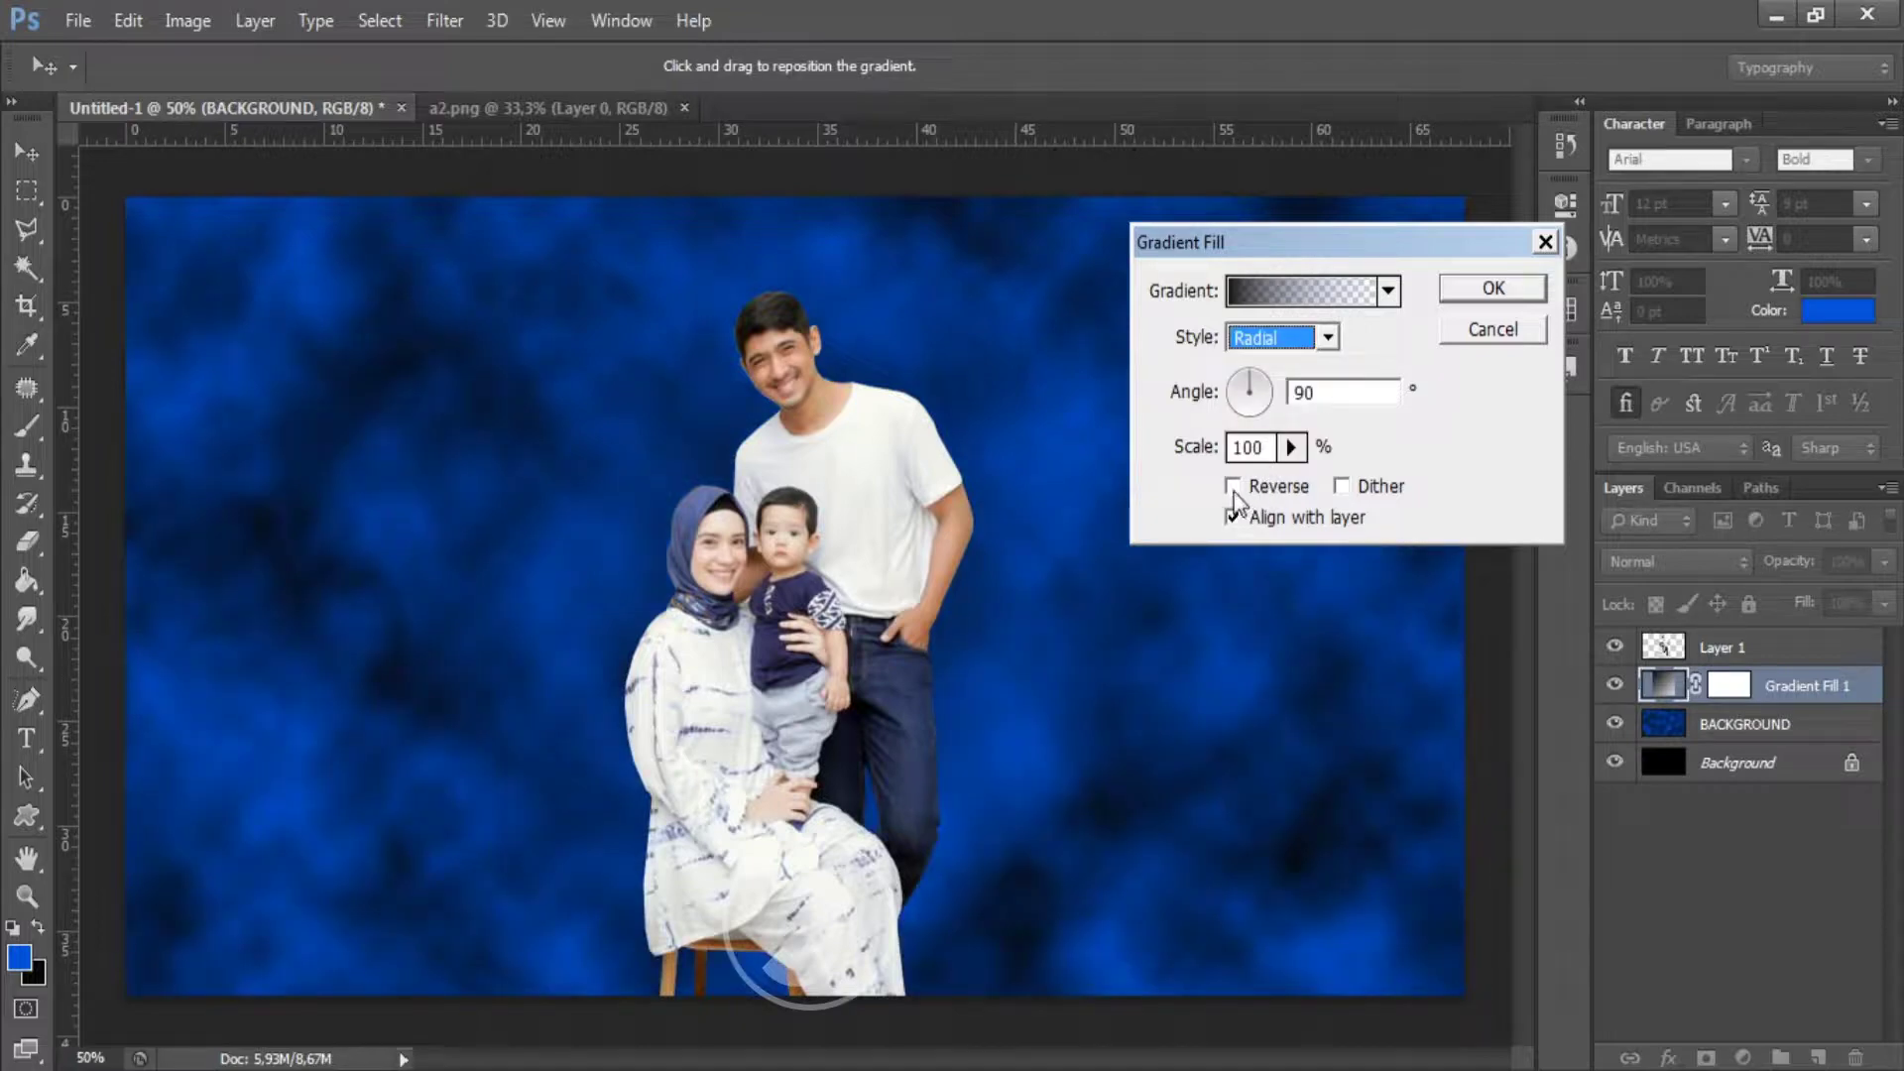
{"action": "left_click", "coordinate": [1311, 293]}
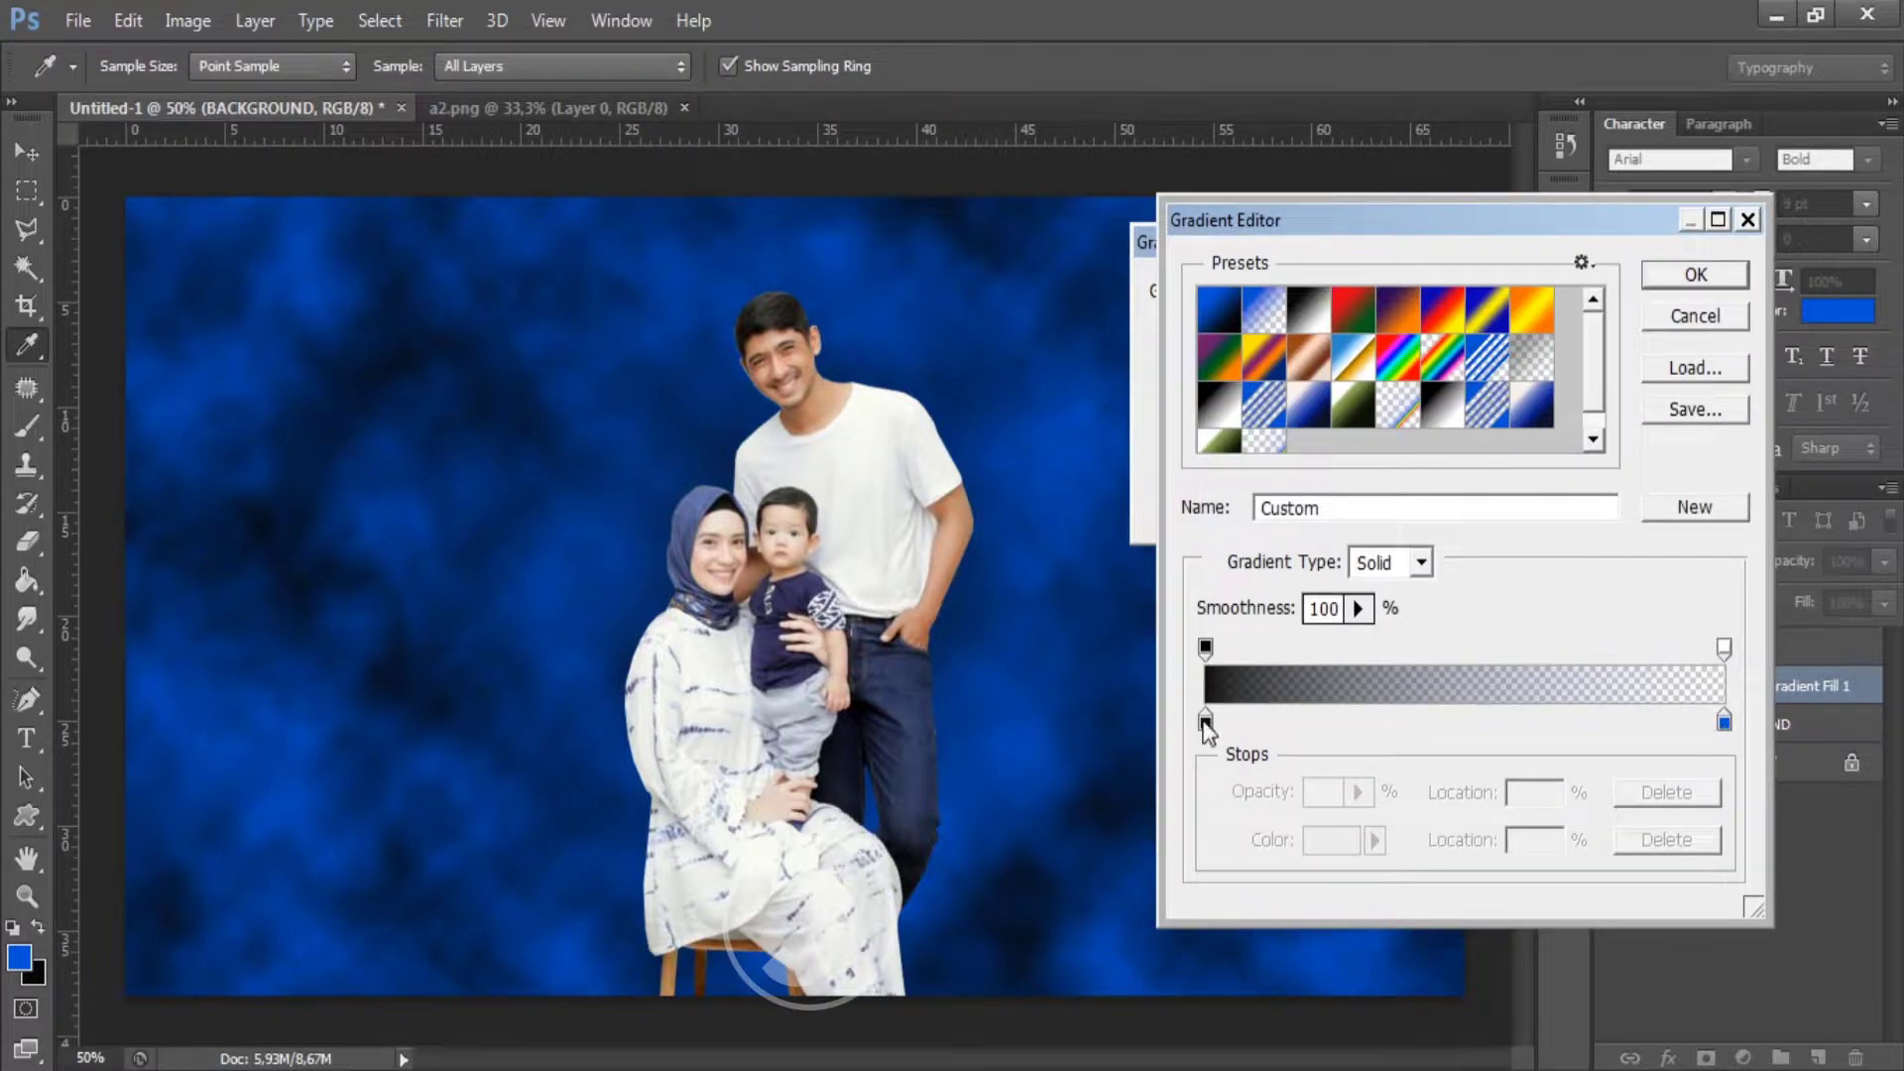
{"action": "mouse_move", "coordinate": [1207, 721]}
{"action": "left_mouse_down"}
{"action": "mouse_move", "coordinate": [1365, 721]}
{"action": "mouse_move", "coordinate": [1200, 729]}
{"action": "left_mouse_up"}
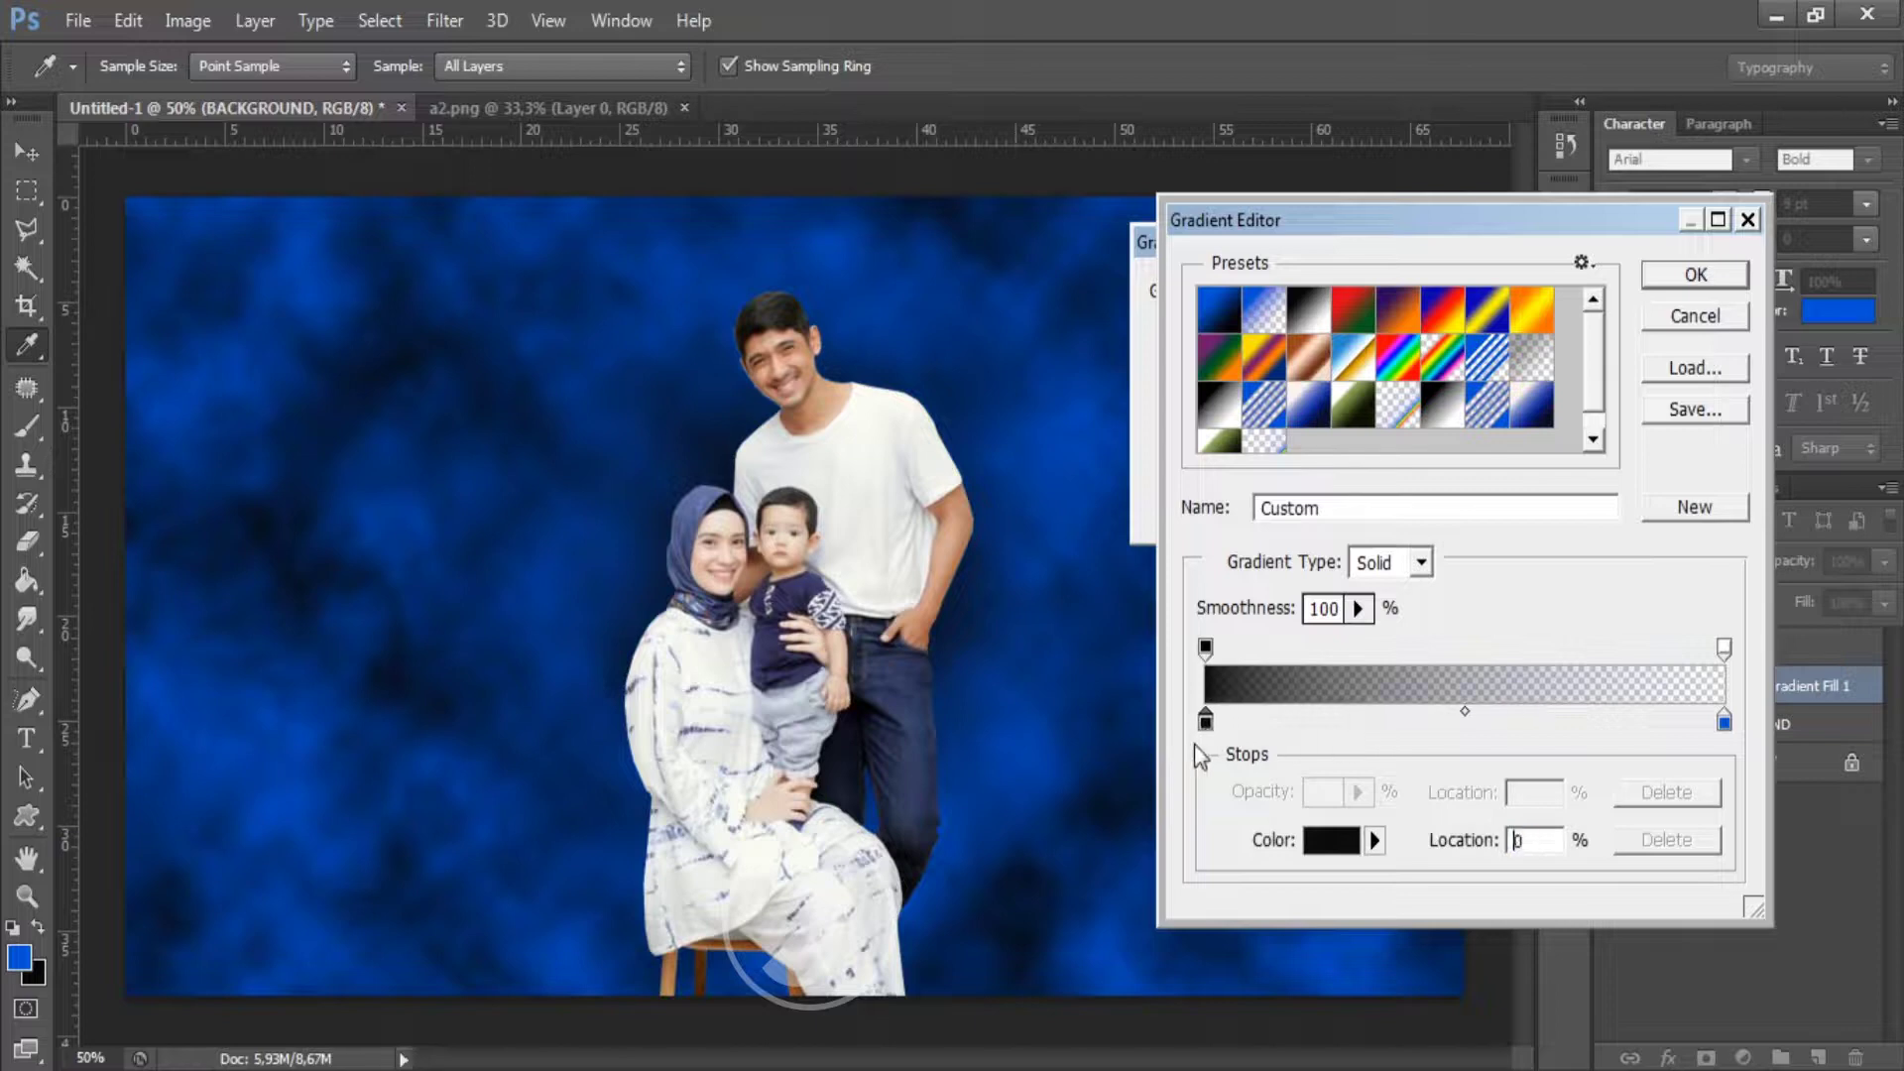
- Reverse the radial gradient, enlarge its scale to 159%, and apply the gradient fill
{"action": "left_click", "coordinate": [1694, 277]}
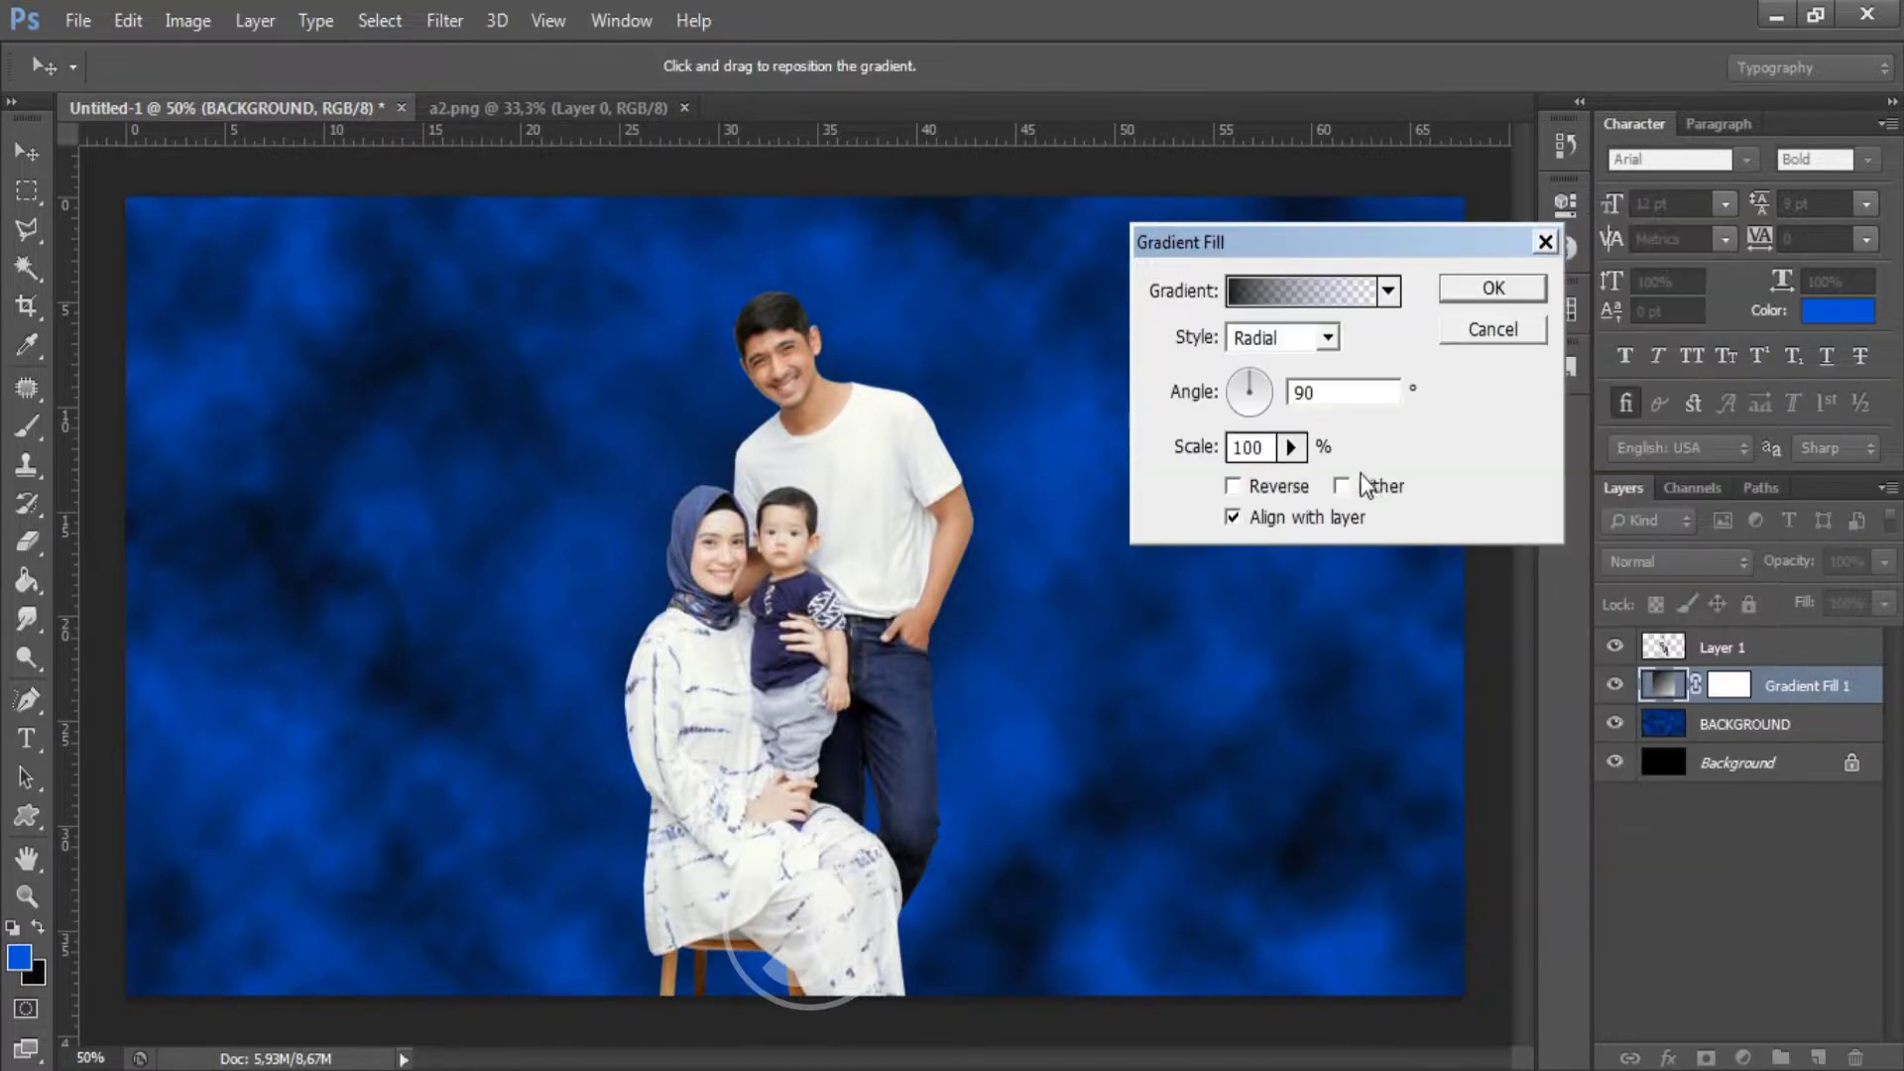
{"action": "left_click", "coordinate": [1235, 489]}
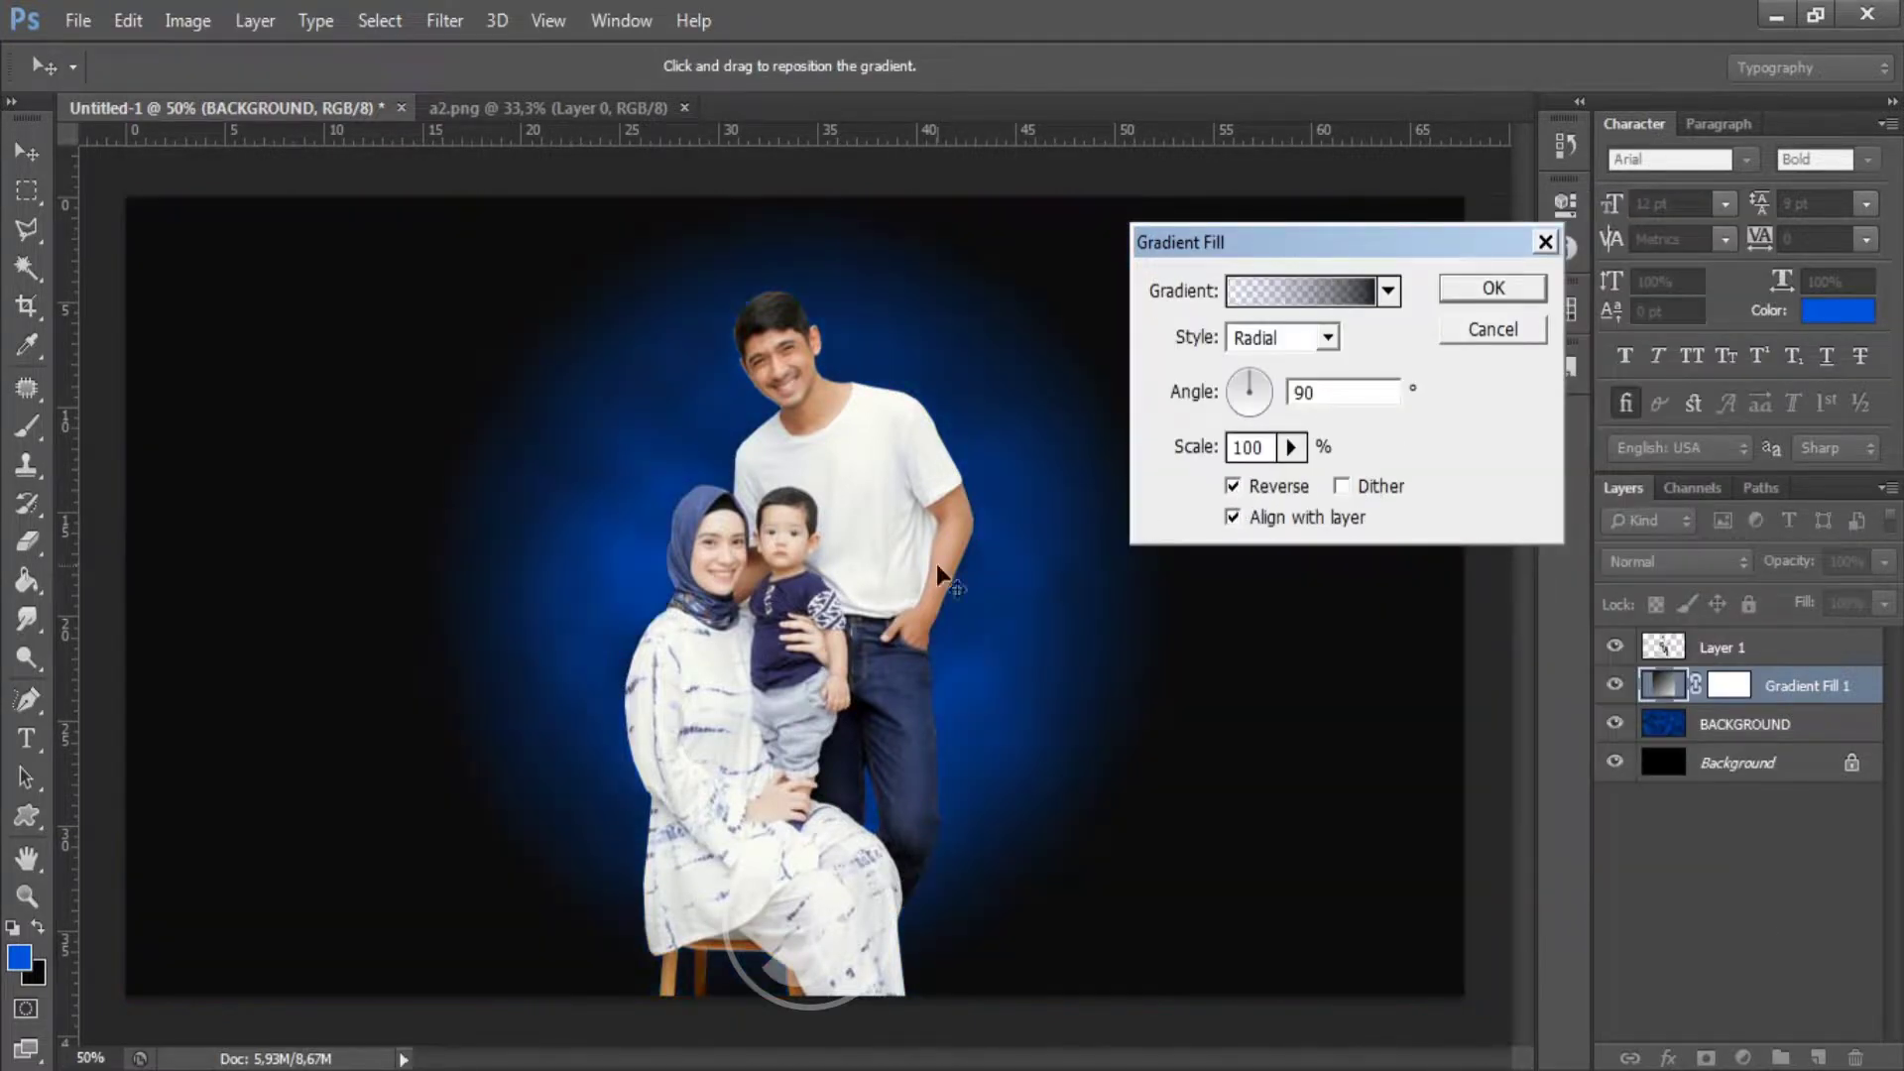
{"action": "left_click", "coordinate": [1291, 447]}
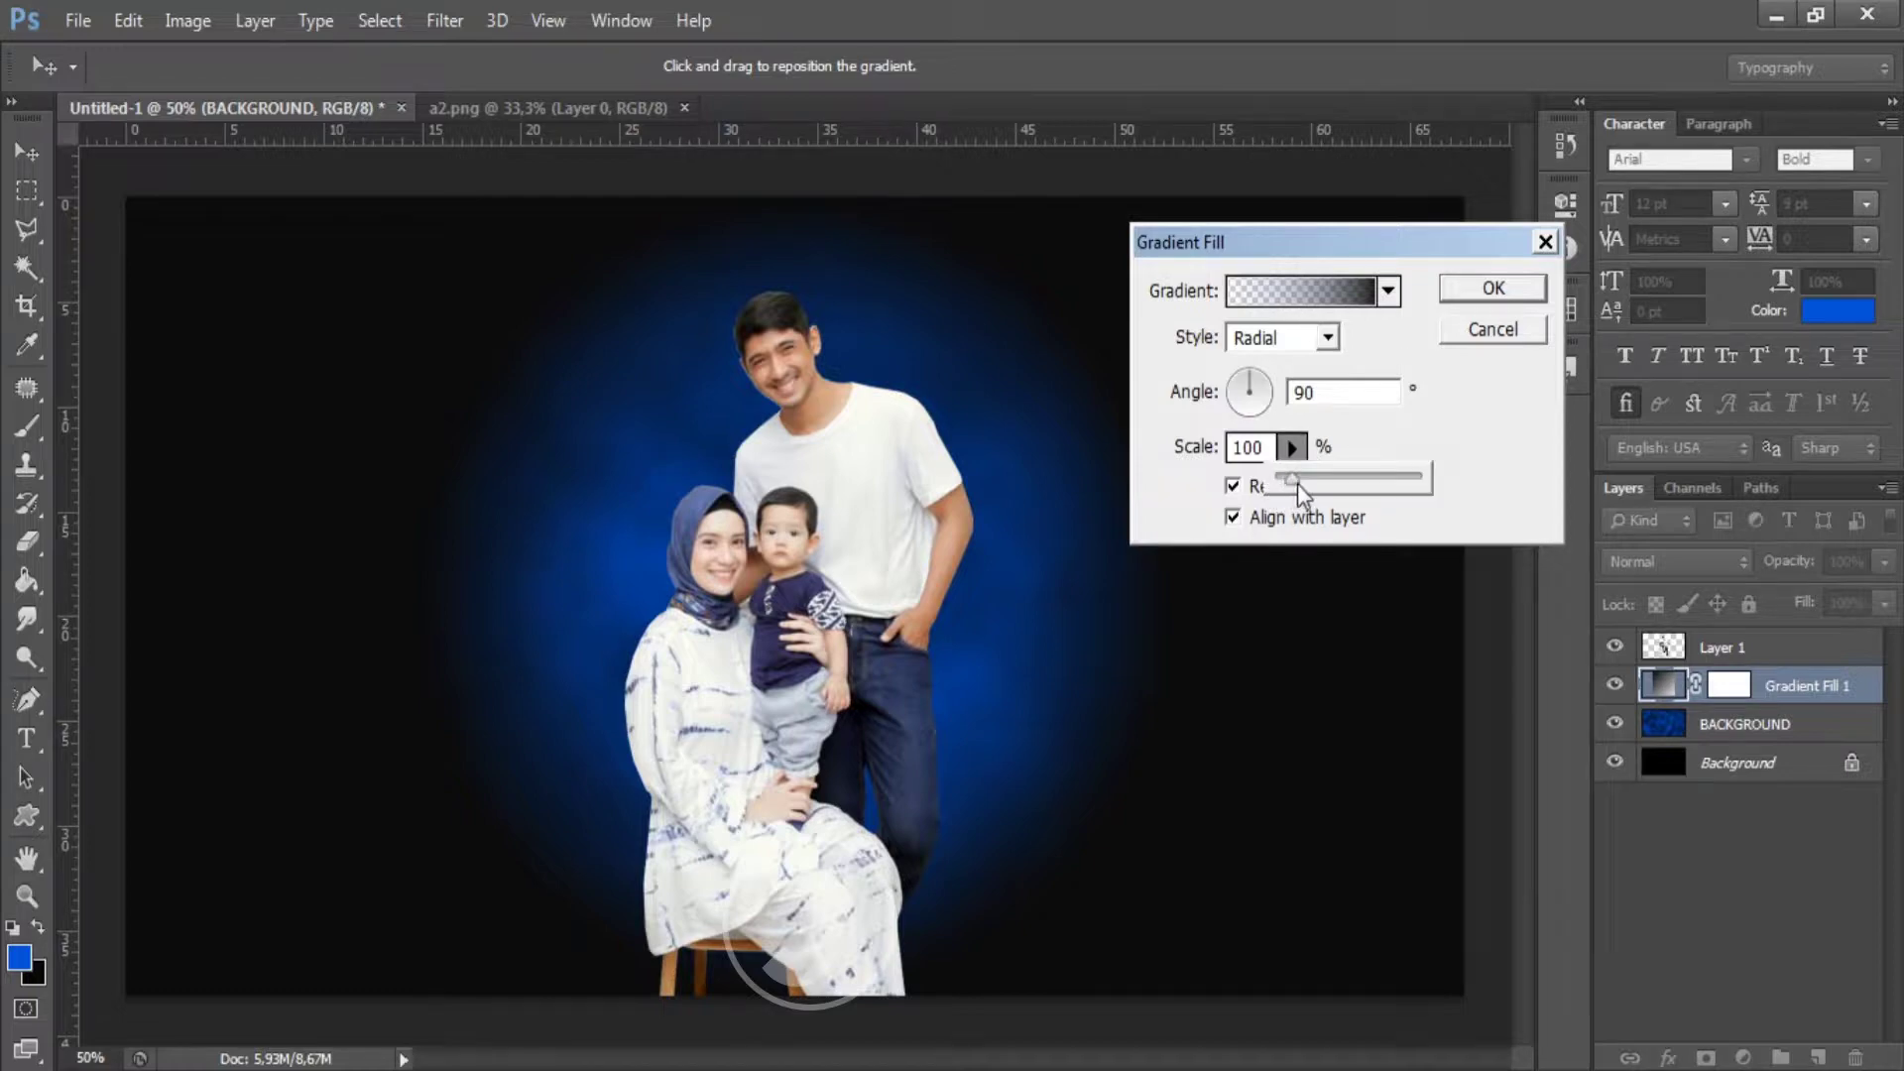
{"action": "left_click_drag", "start_coordinate": [1298, 484], "coordinate": [1300, 480]}
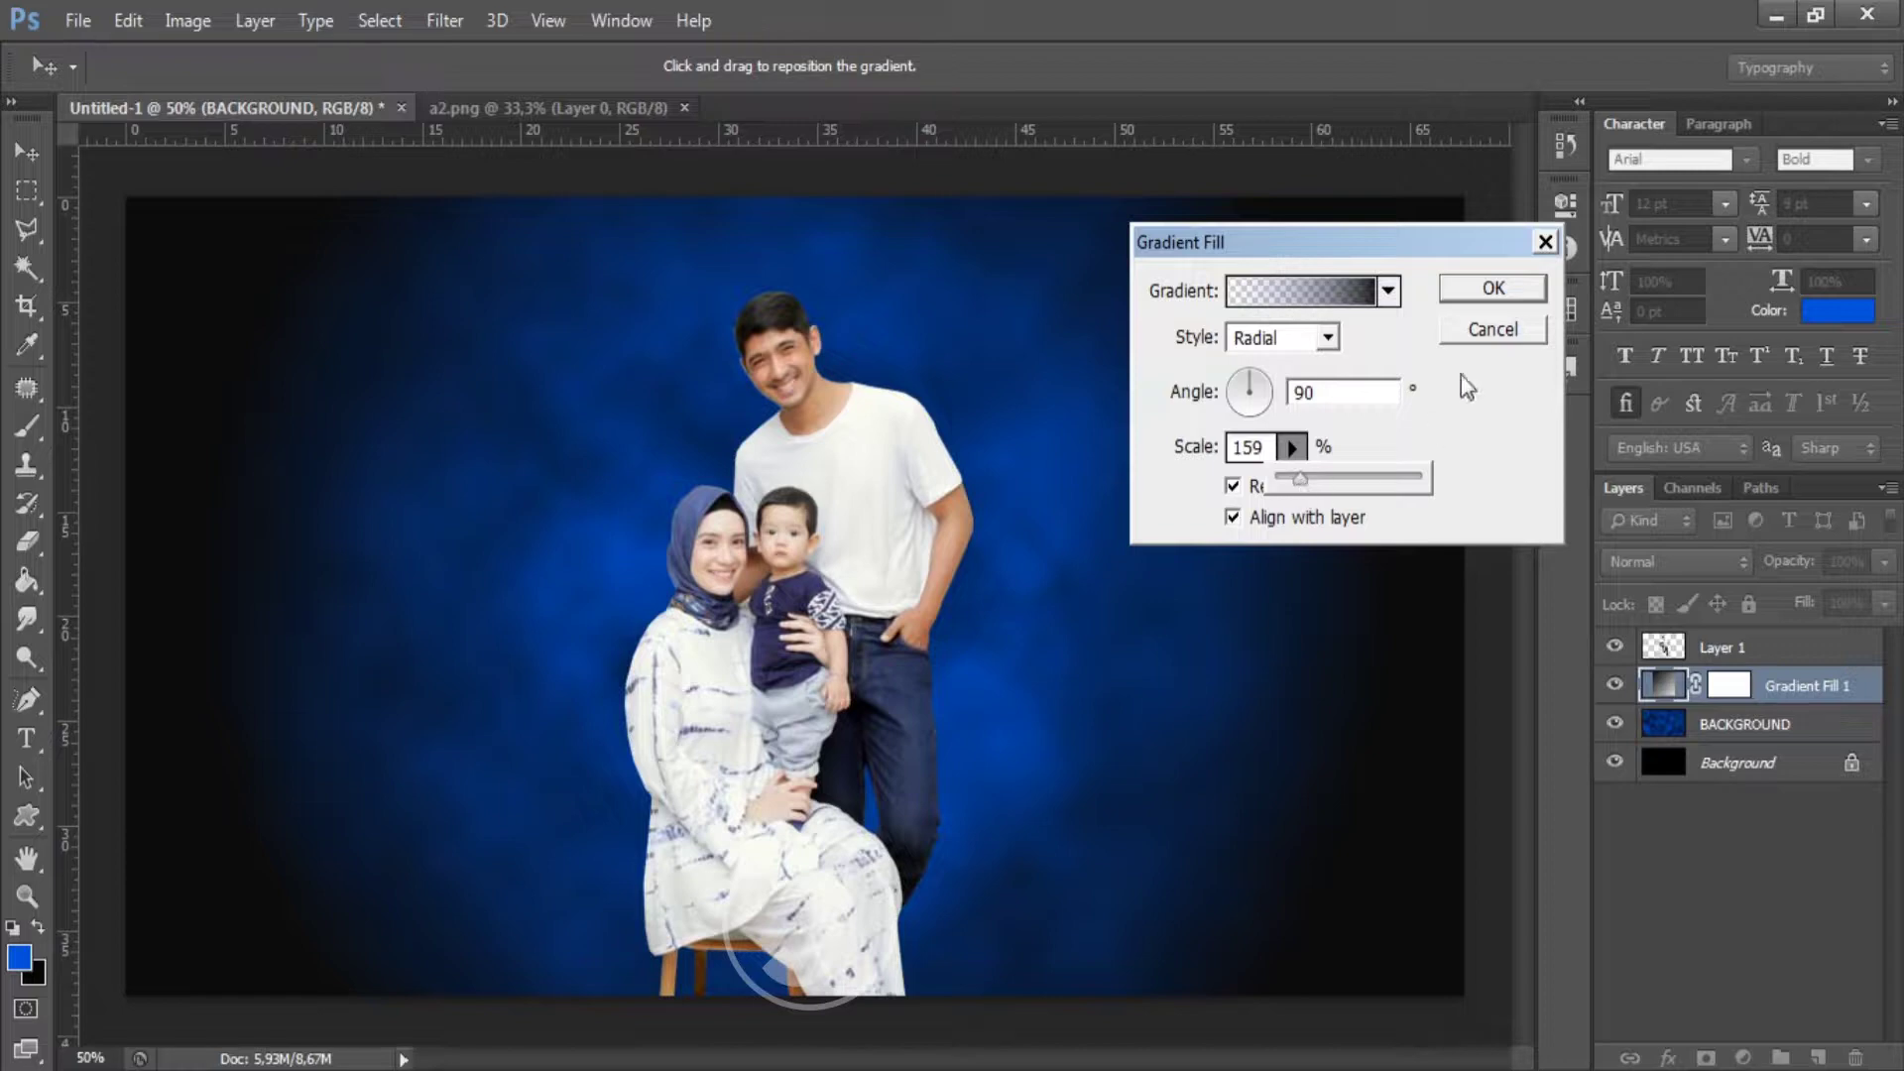
{"action": "left_click", "coordinate": [1450, 297]}
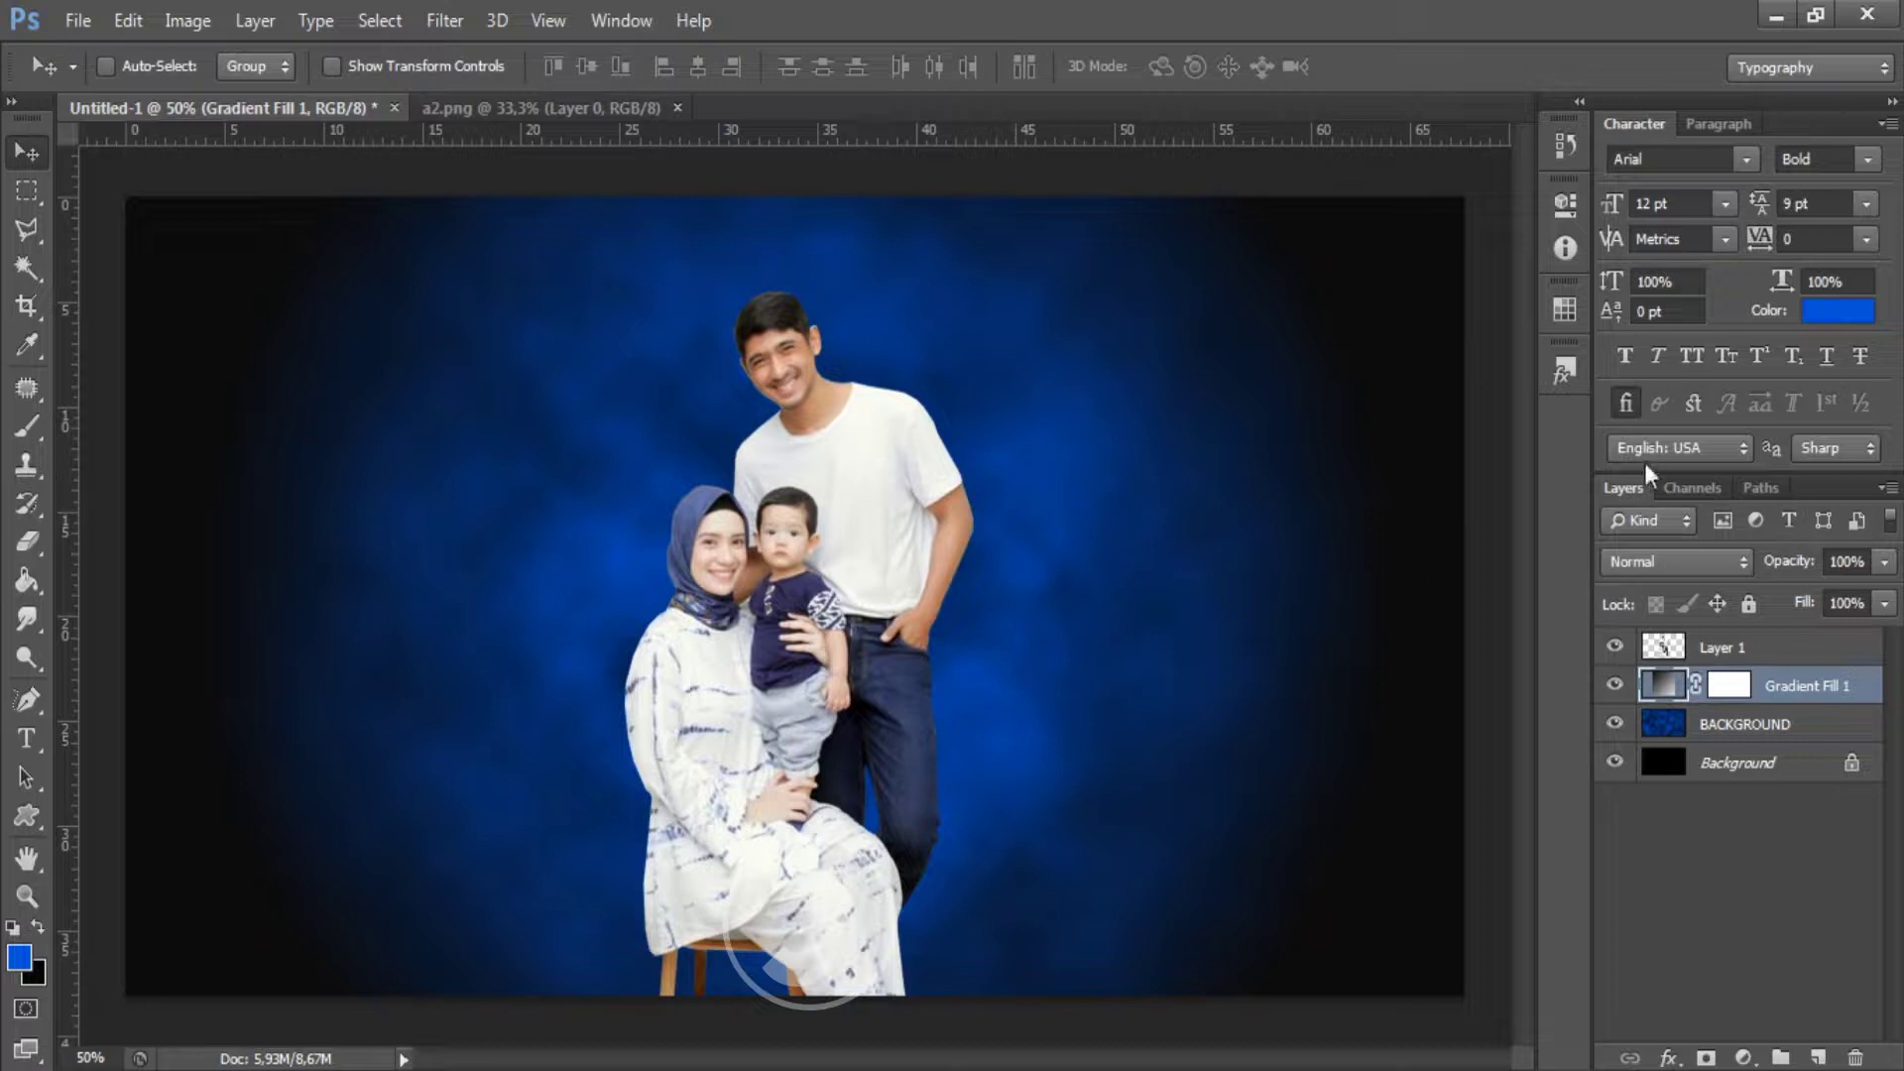
- Lower the Gradient Fill 1 layer's opacity to 74% and select the BACKGROUND layer
{"action": "left_click", "coordinate": [1883, 562]}
{"action": "left_click_drag", "start_coordinate": [1887, 592], "coordinate": [1840, 597]}
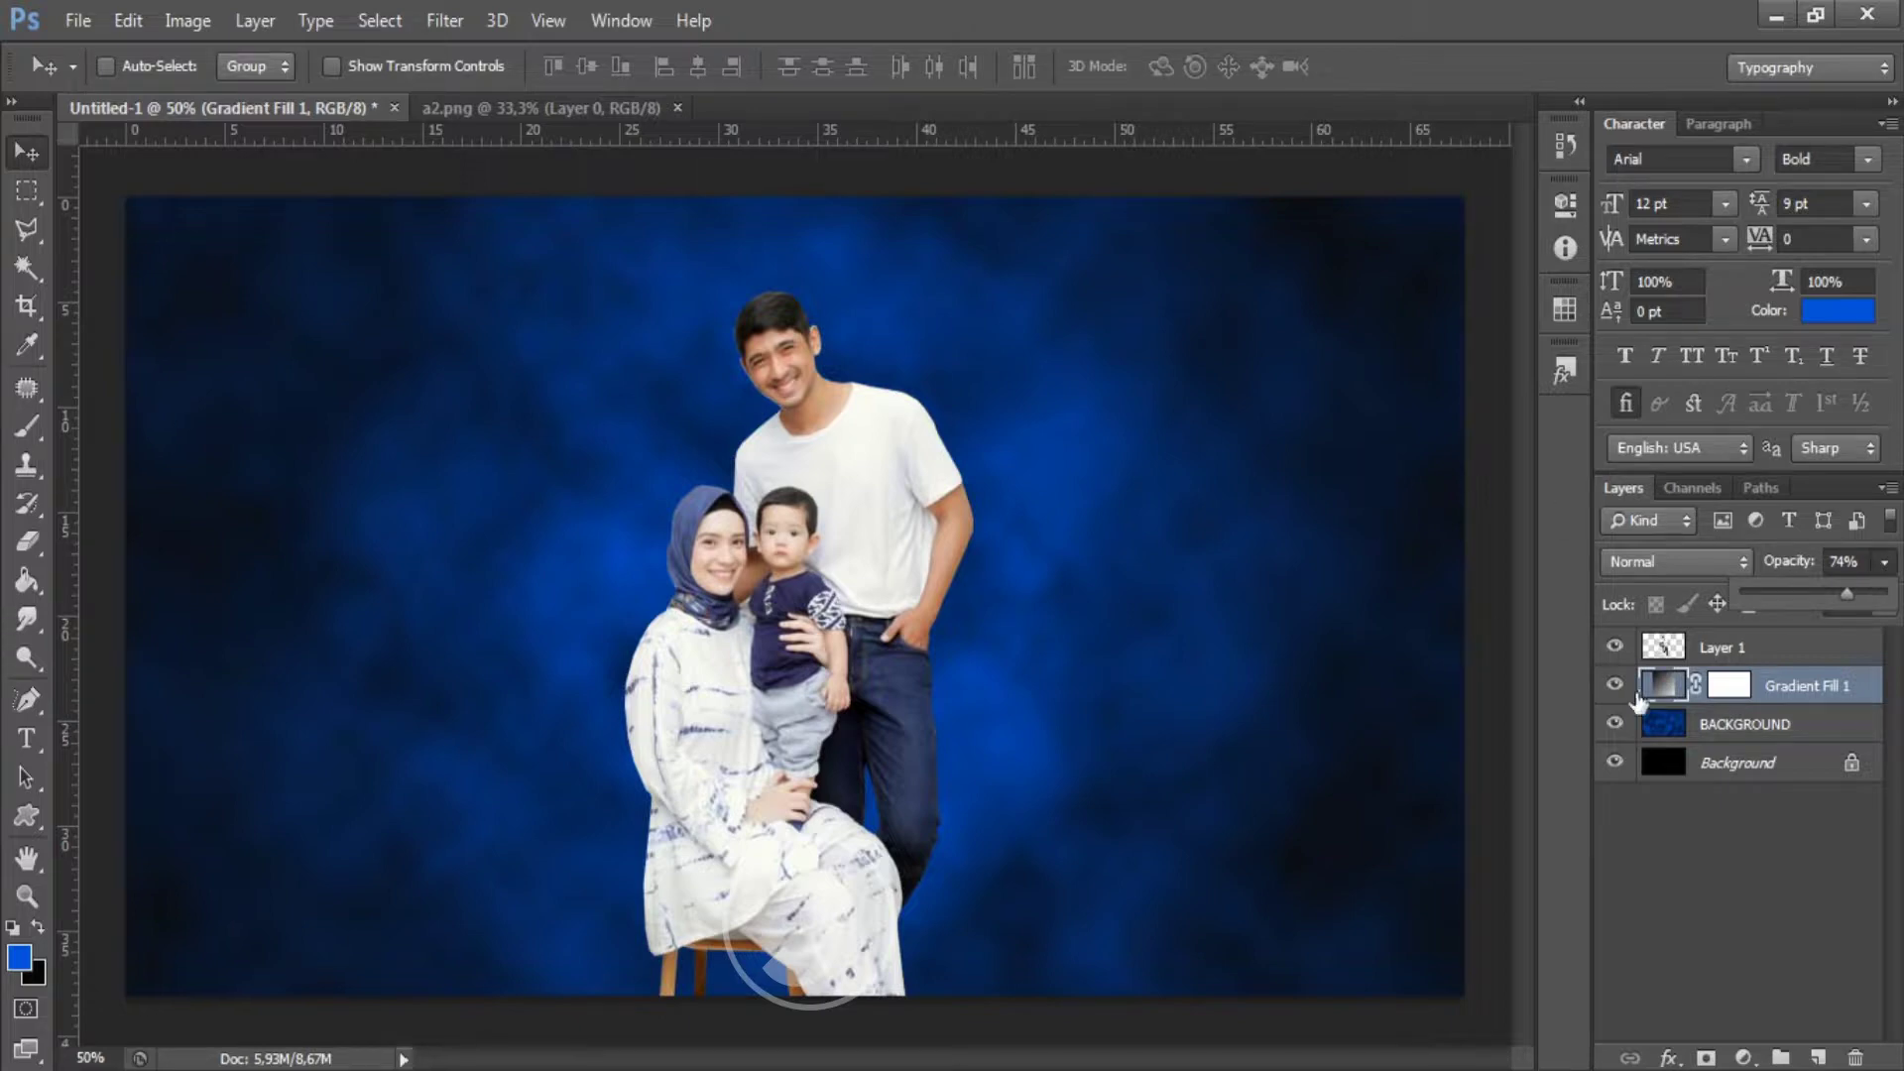
{"action": "left_click", "coordinate": [1724, 734]}
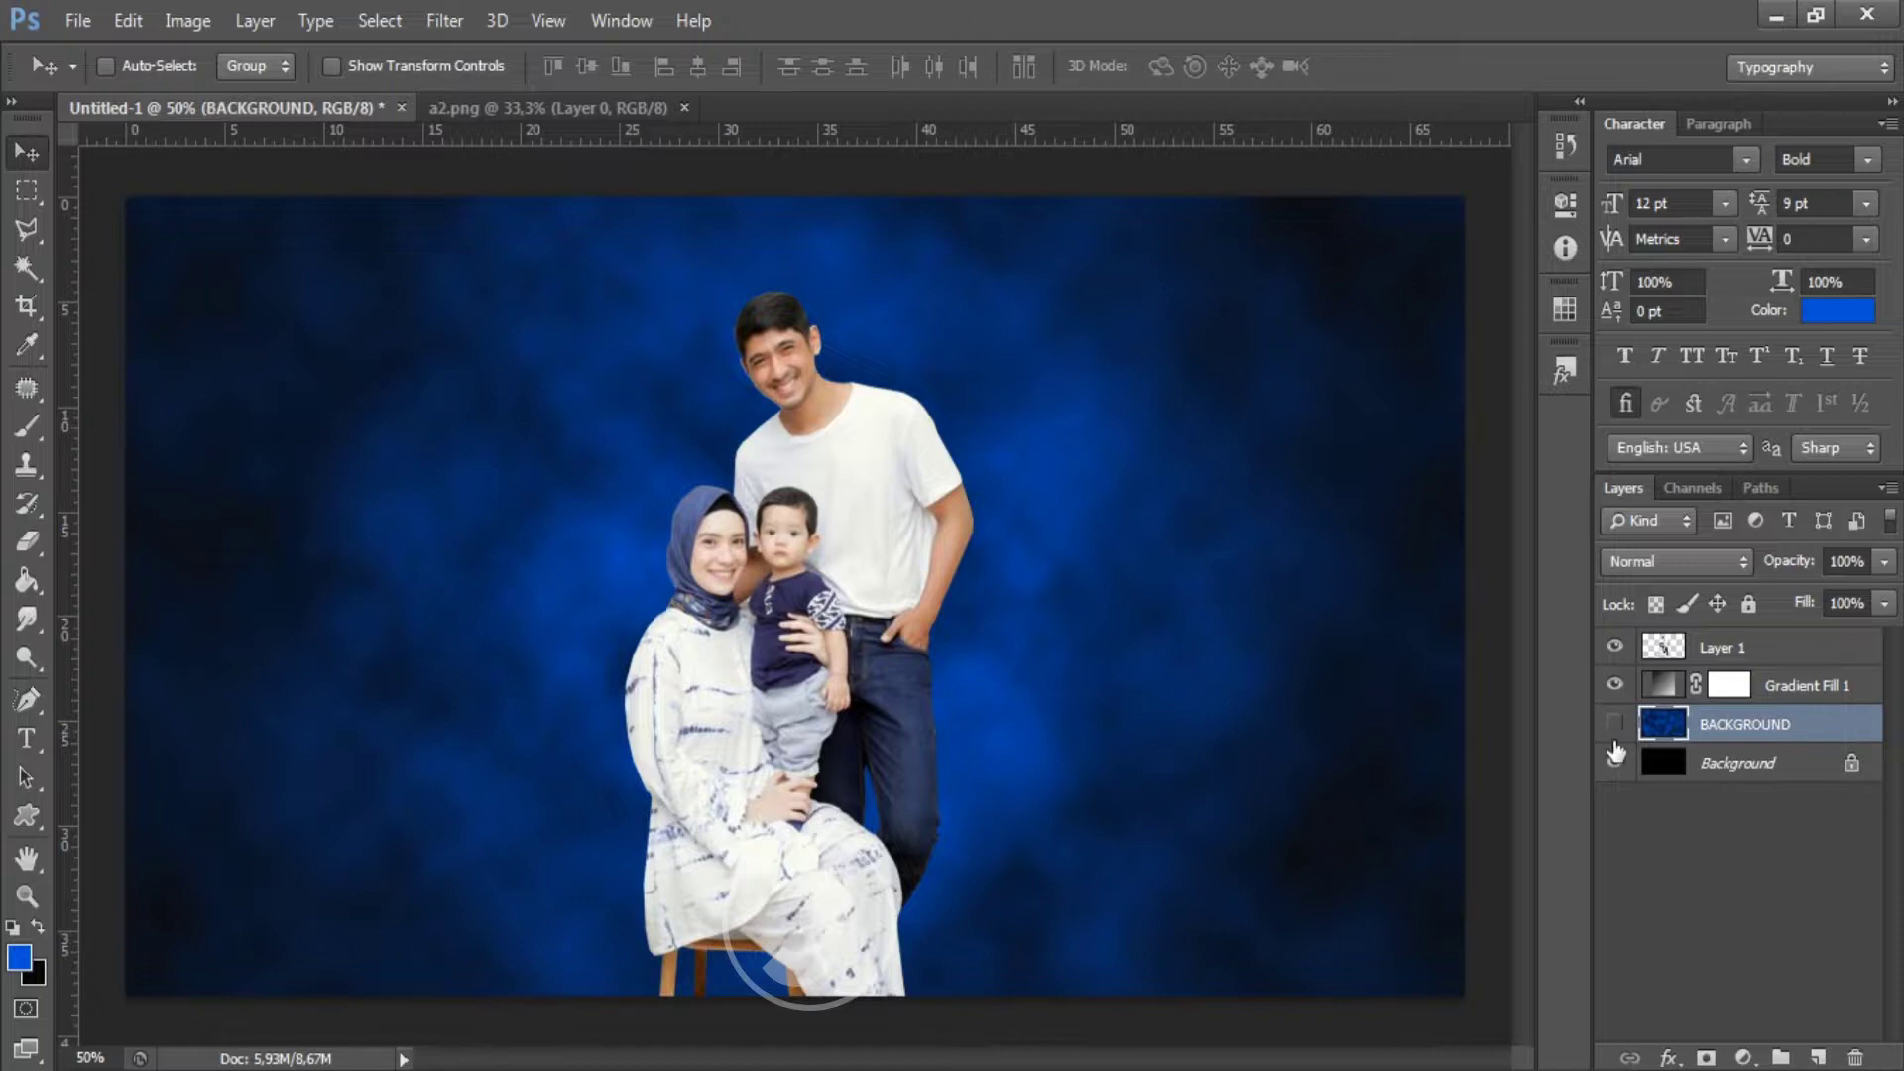
- Hide the BACKGROUND and Gradient Fill 1 layers
{"action": "left_click", "coordinate": [1615, 723]}
{"action": "left_click", "coordinate": [1614, 684]}
{"action": "left_click", "coordinate": [1614, 647]}
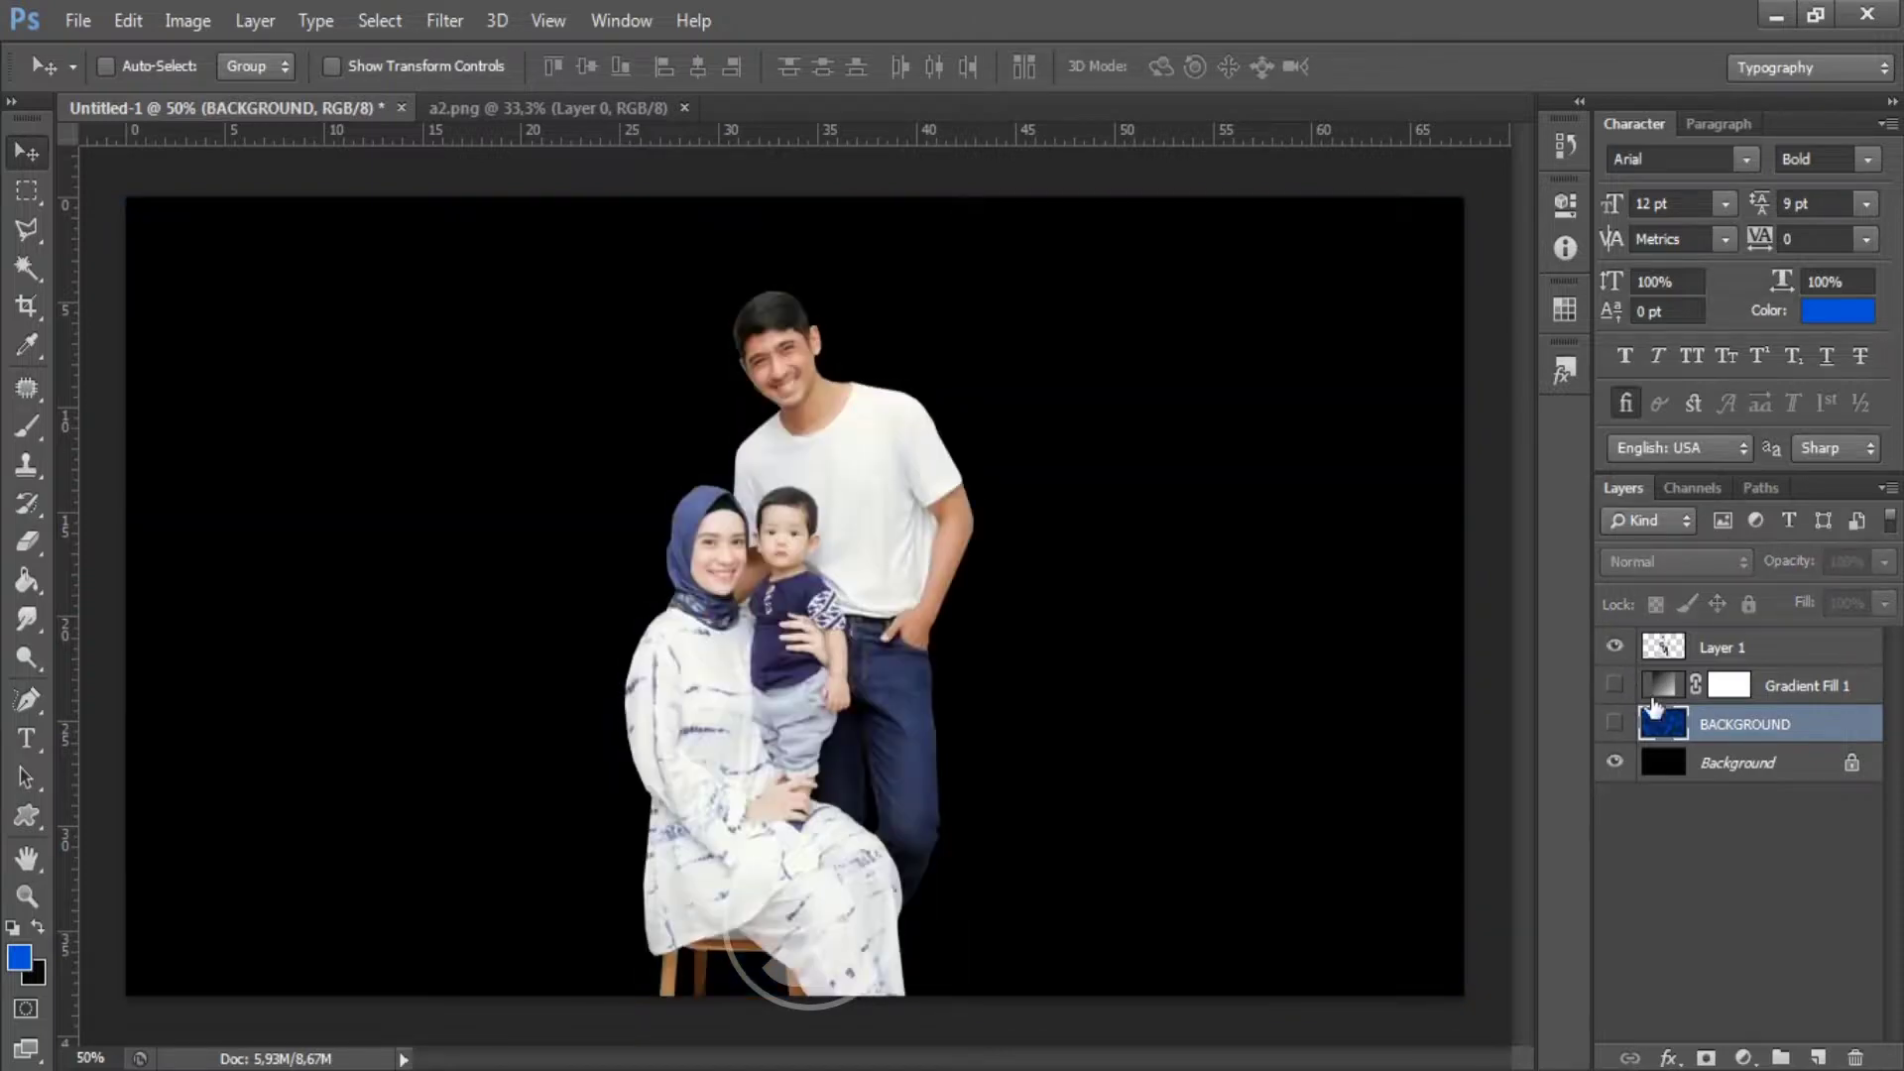
- Add a new Layer 2 and fill it with black-and-white rendered clouds
{"action": "left_click", "coordinate": [1819, 1059]}
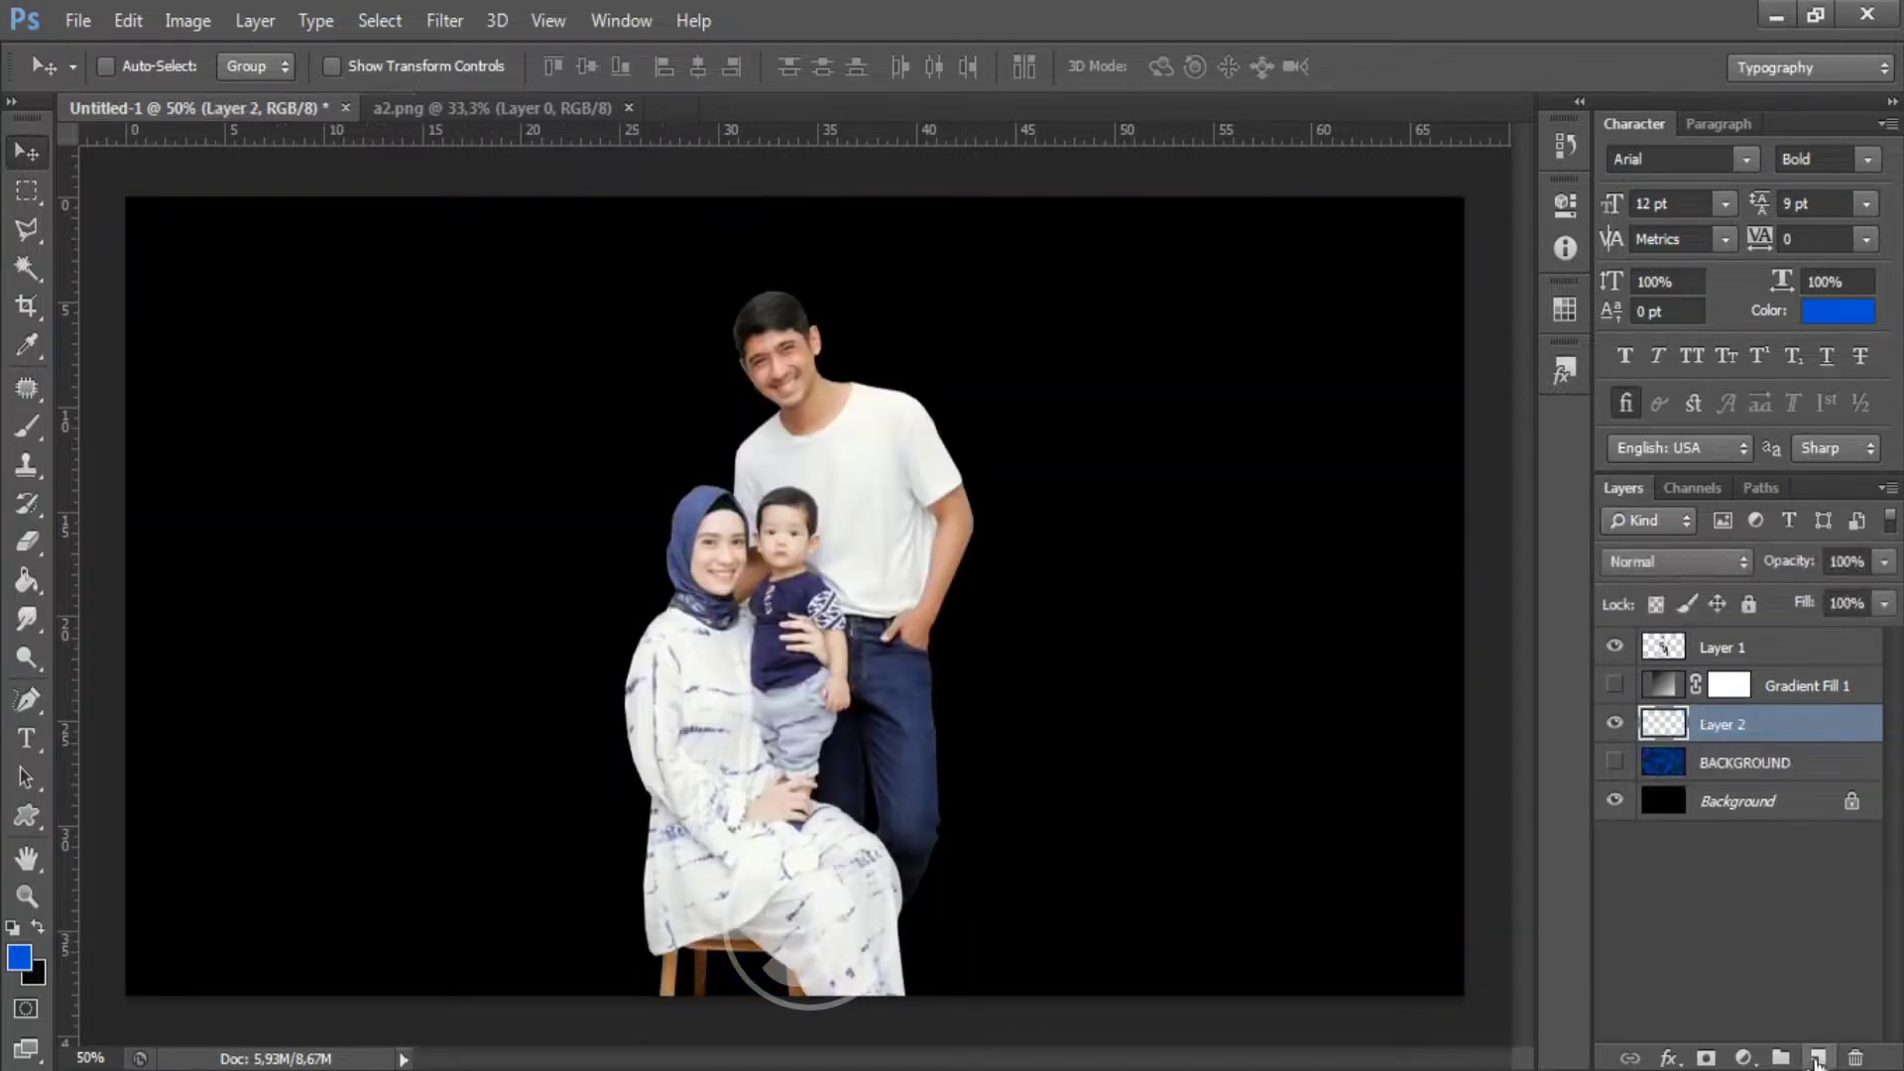
{"action": "left_click", "coordinate": [14, 931]}
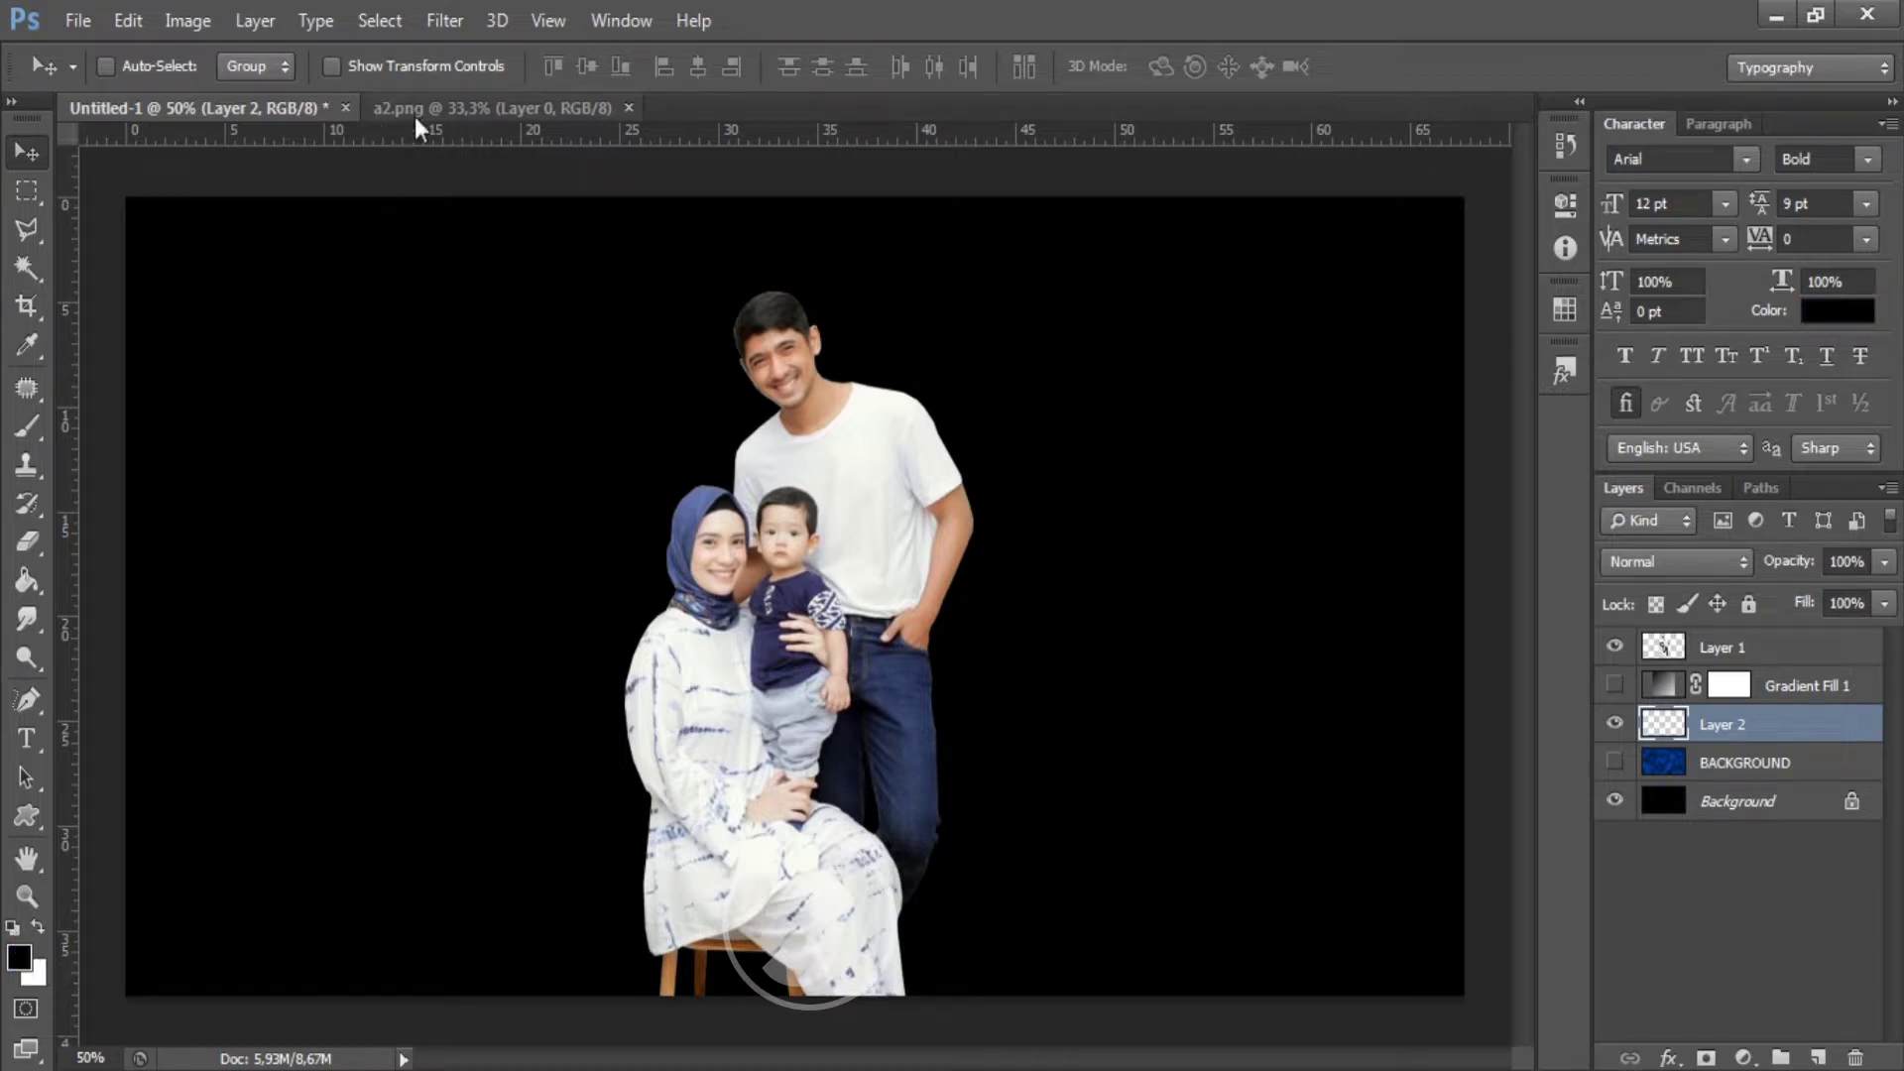
{"action": "left_click", "coordinate": [441, 20]}
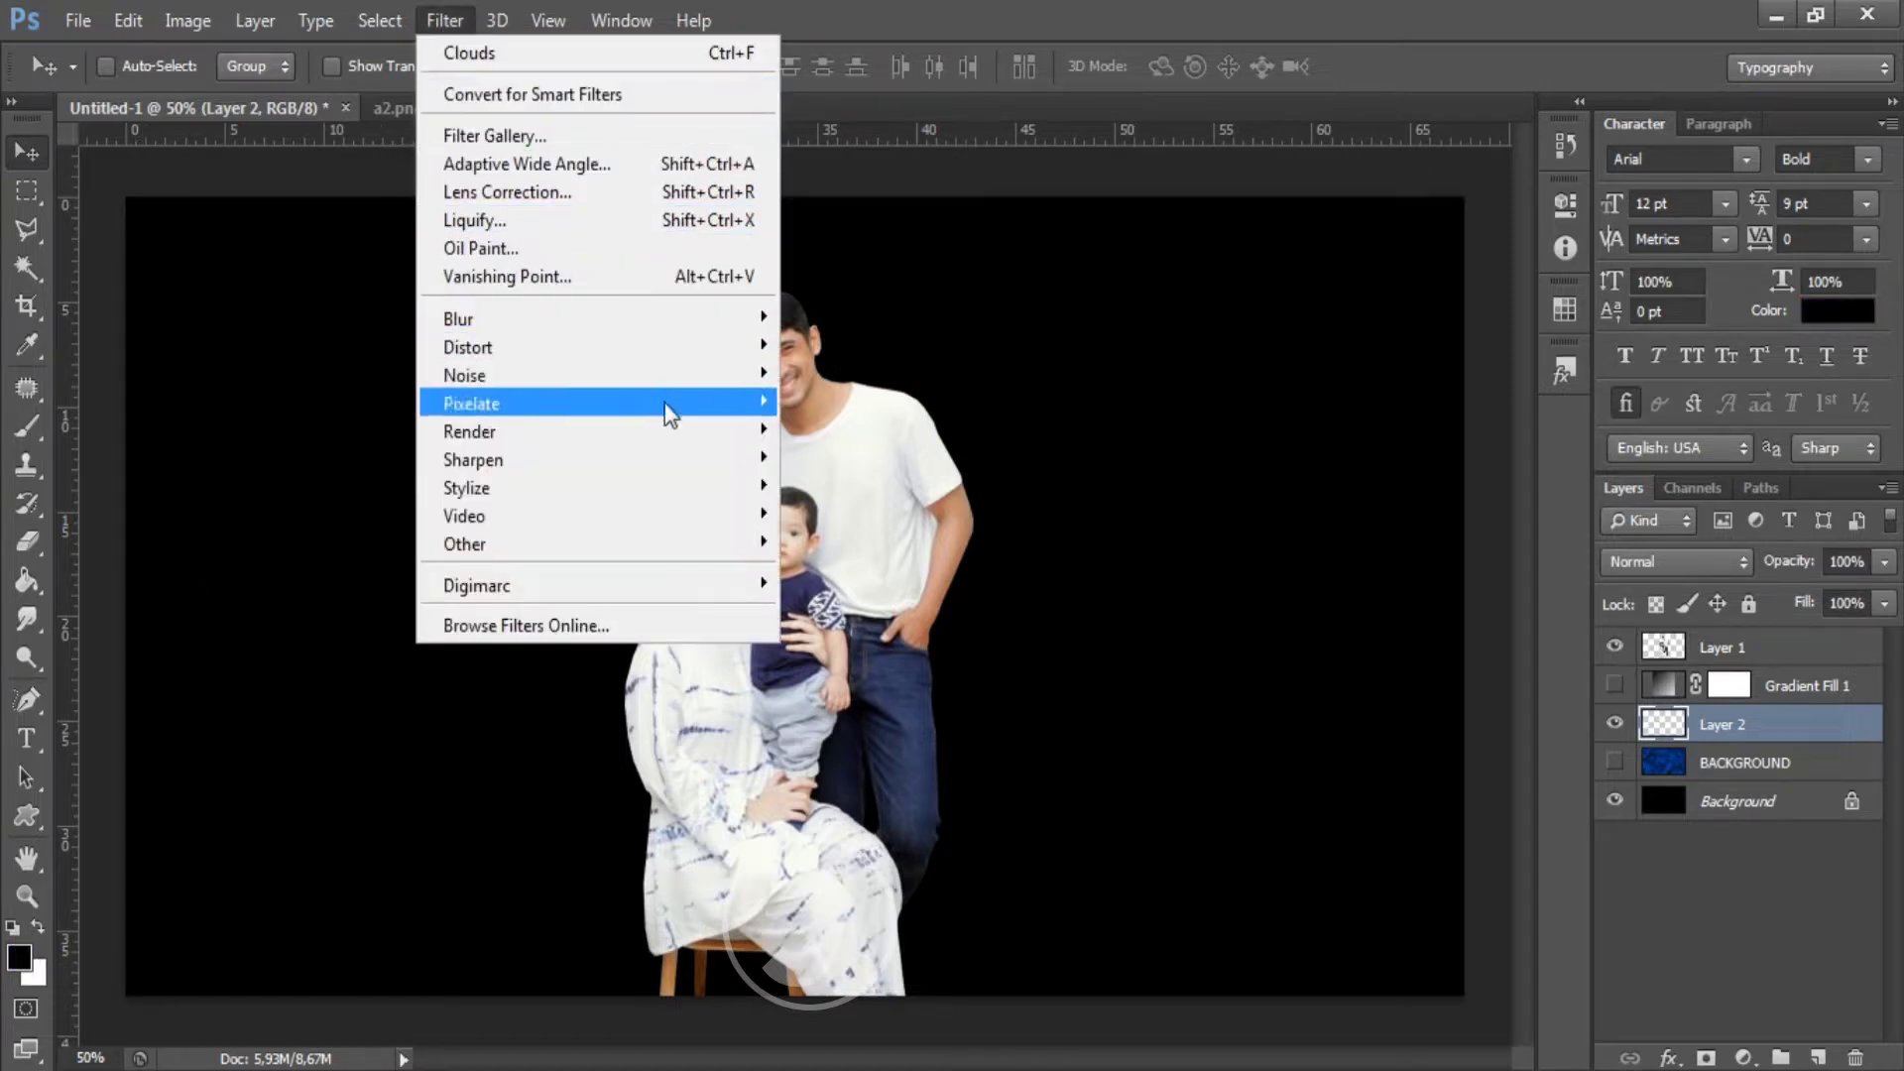
{"action": "mouse_move", "coordinate": [471, 432]}
{"action": "left_click", "coordinate": [814, 428]}
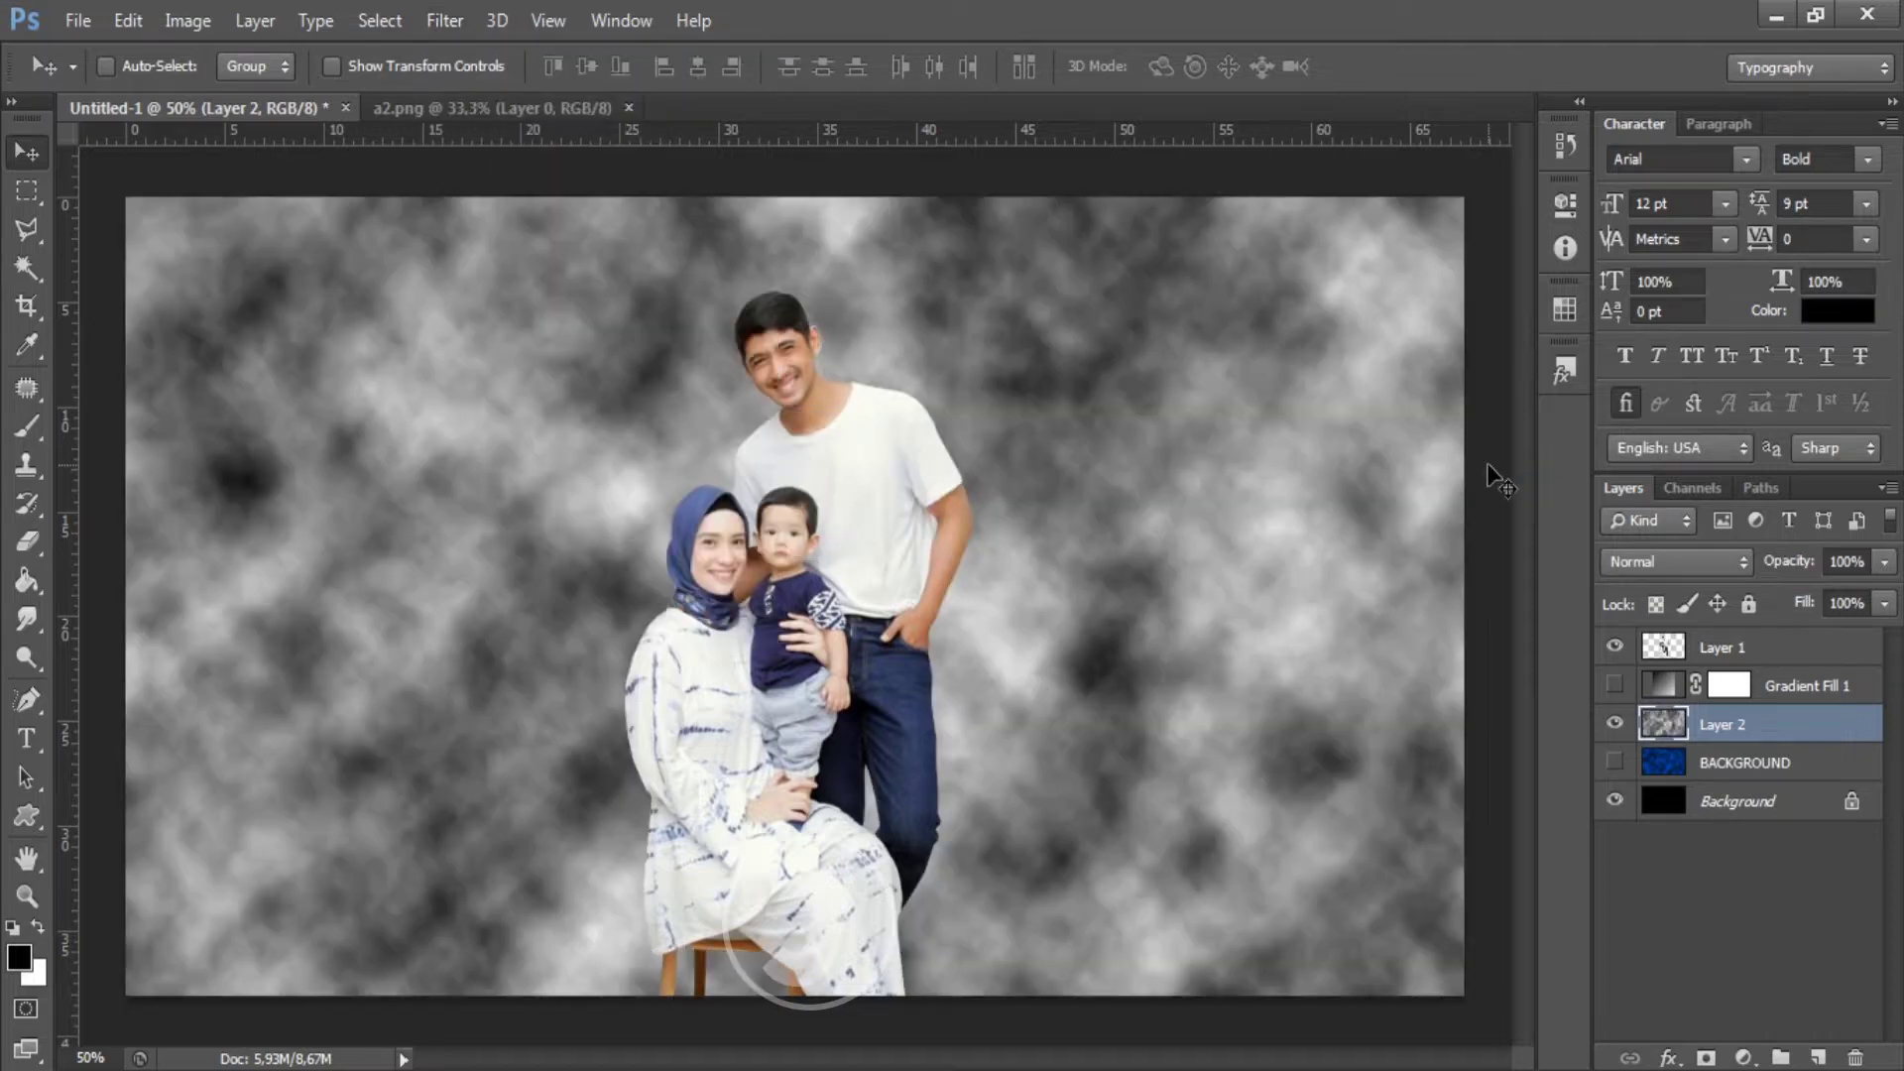
- Set the grey clouds Layer 2 opacity to 48%
{"action": "left_click", "coordinate": [1885, 562]}
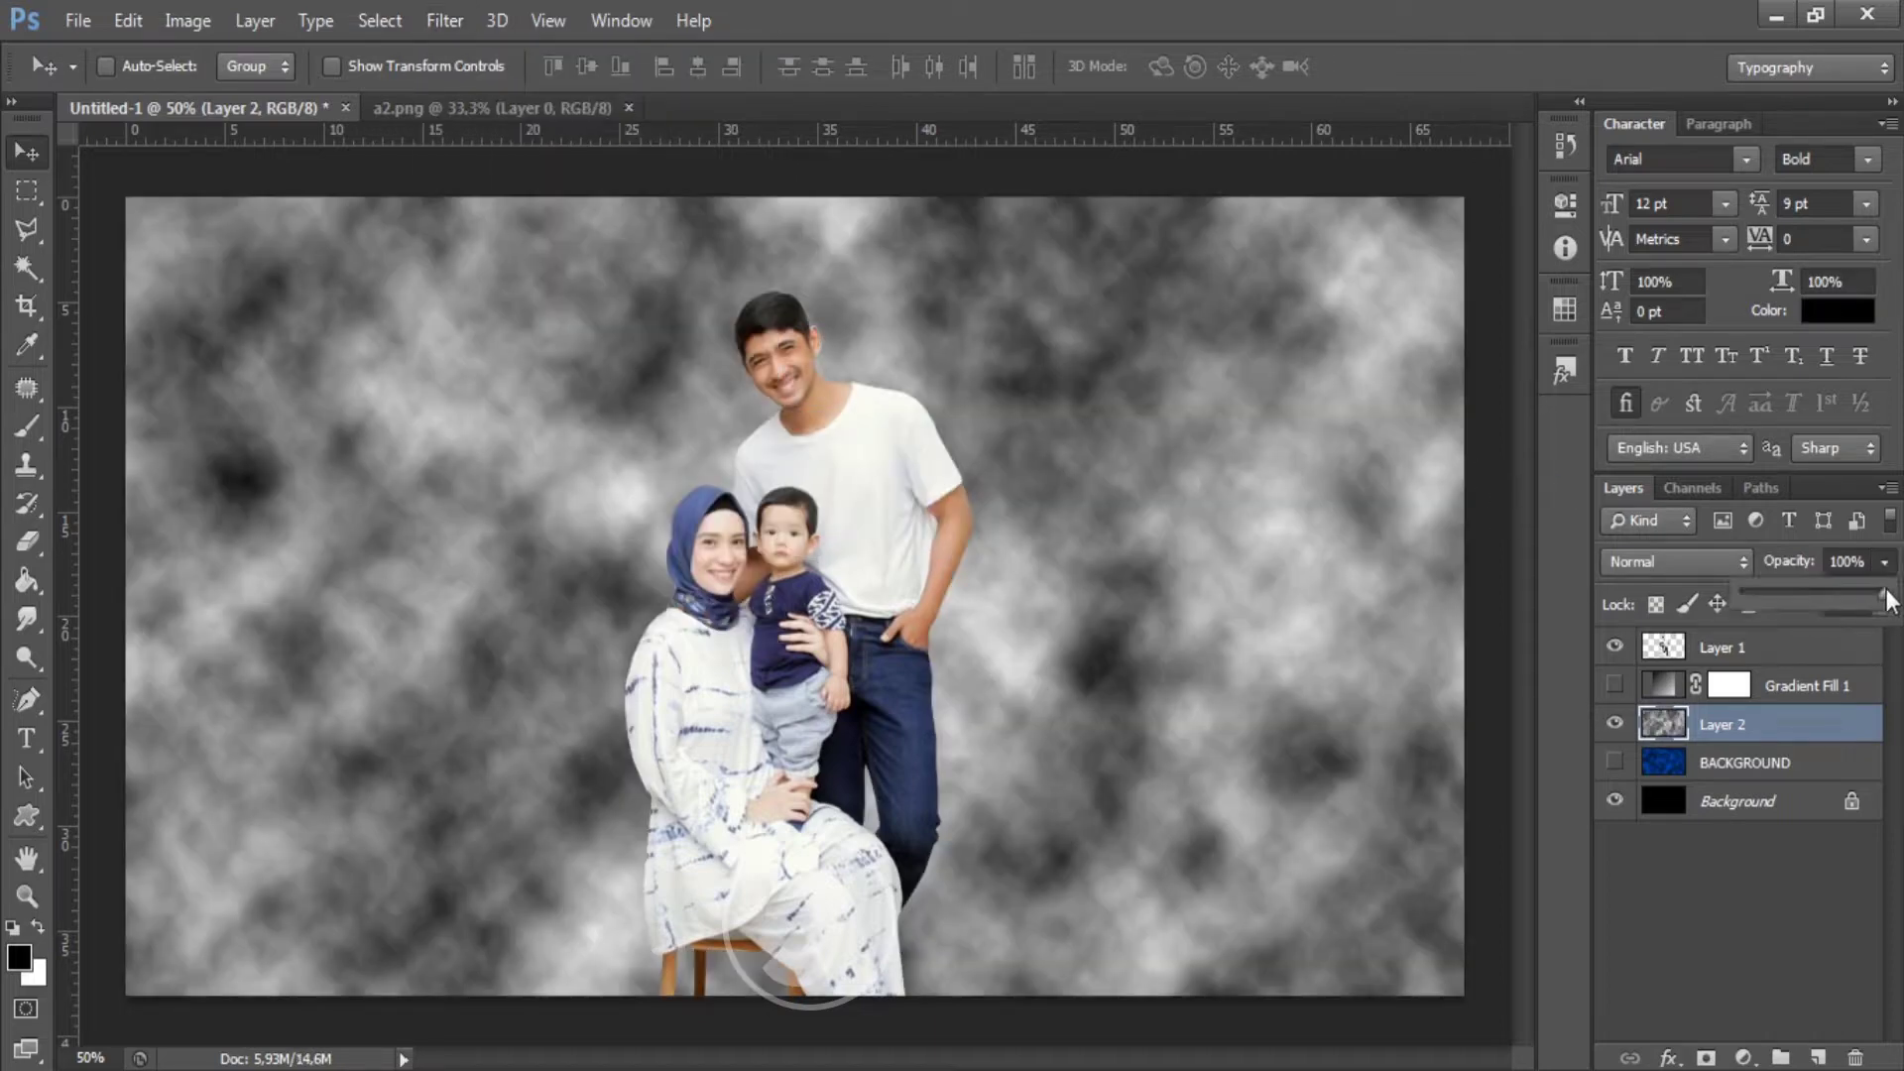
{"action": "left_click_drag", "start_coordinate": [1879, 593], "coordinate": [1843, 605]}
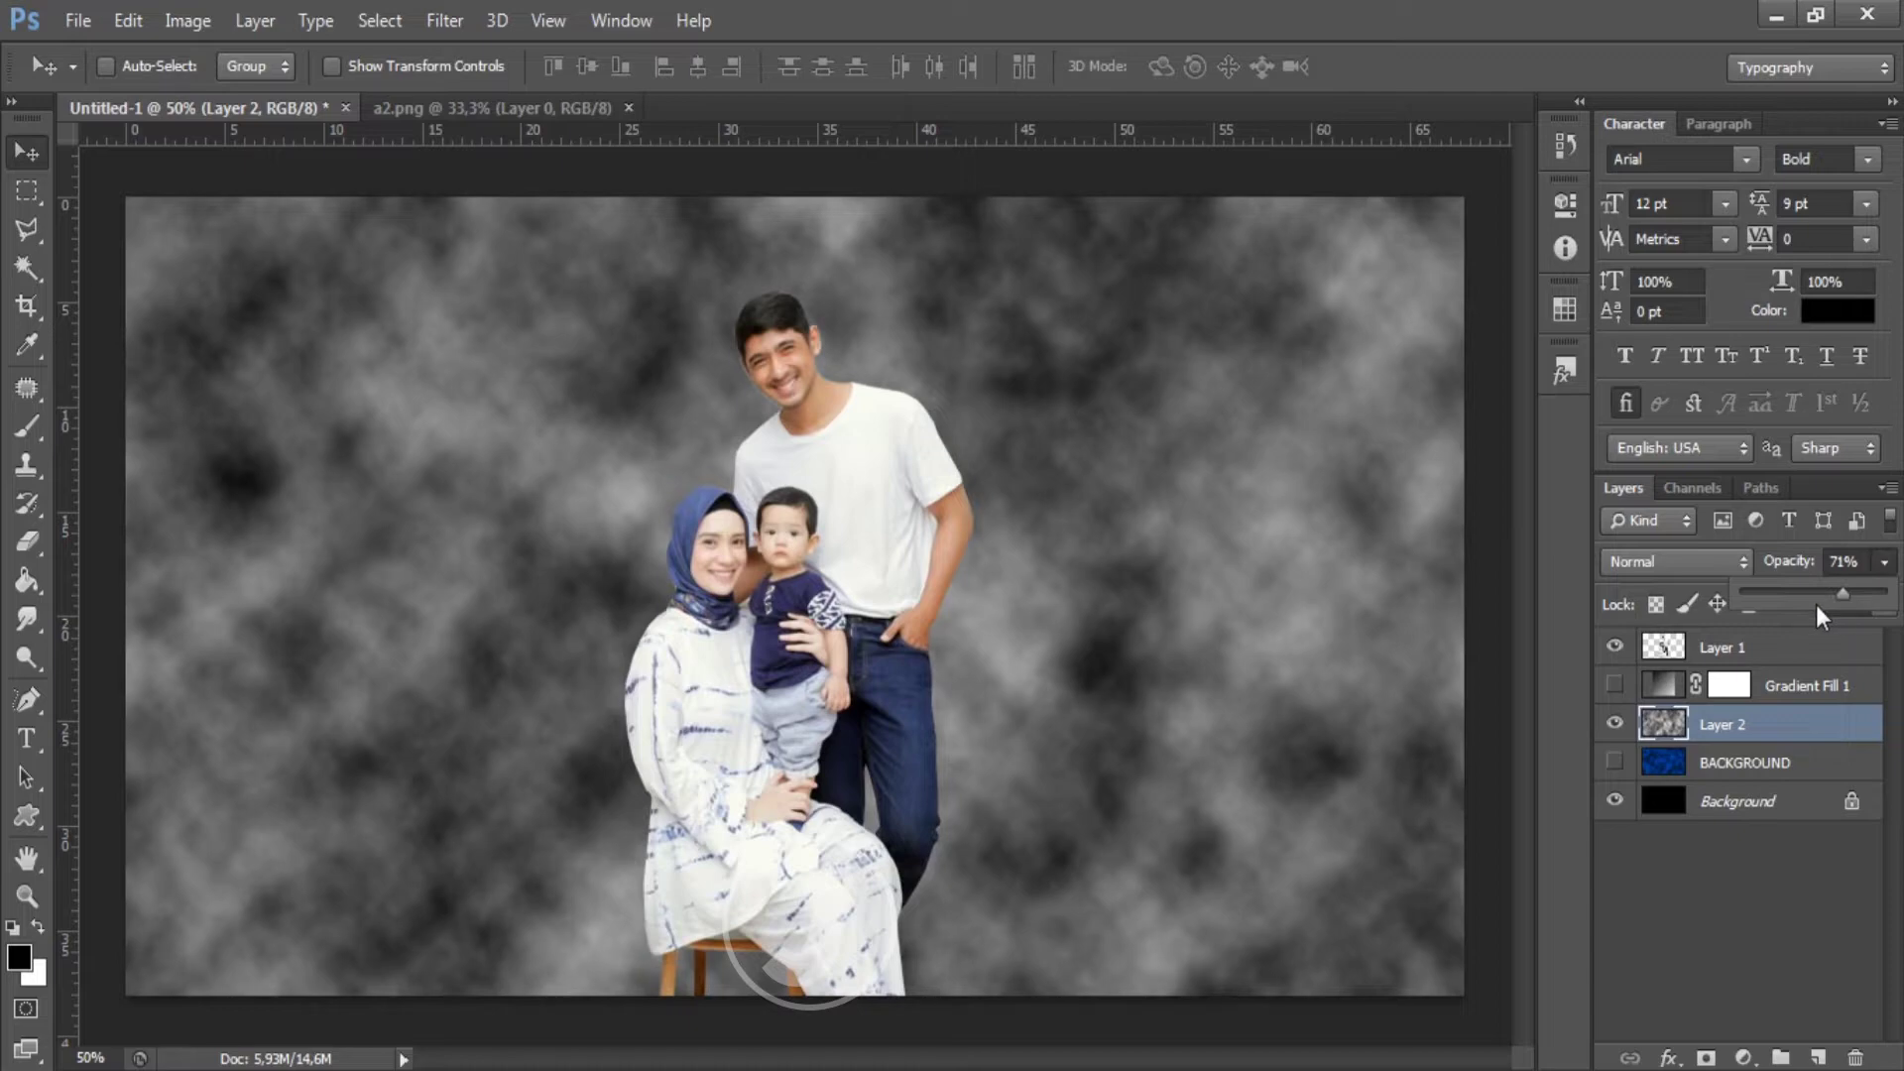
{"action": "left_click", "coordinate": [1814, 594]}
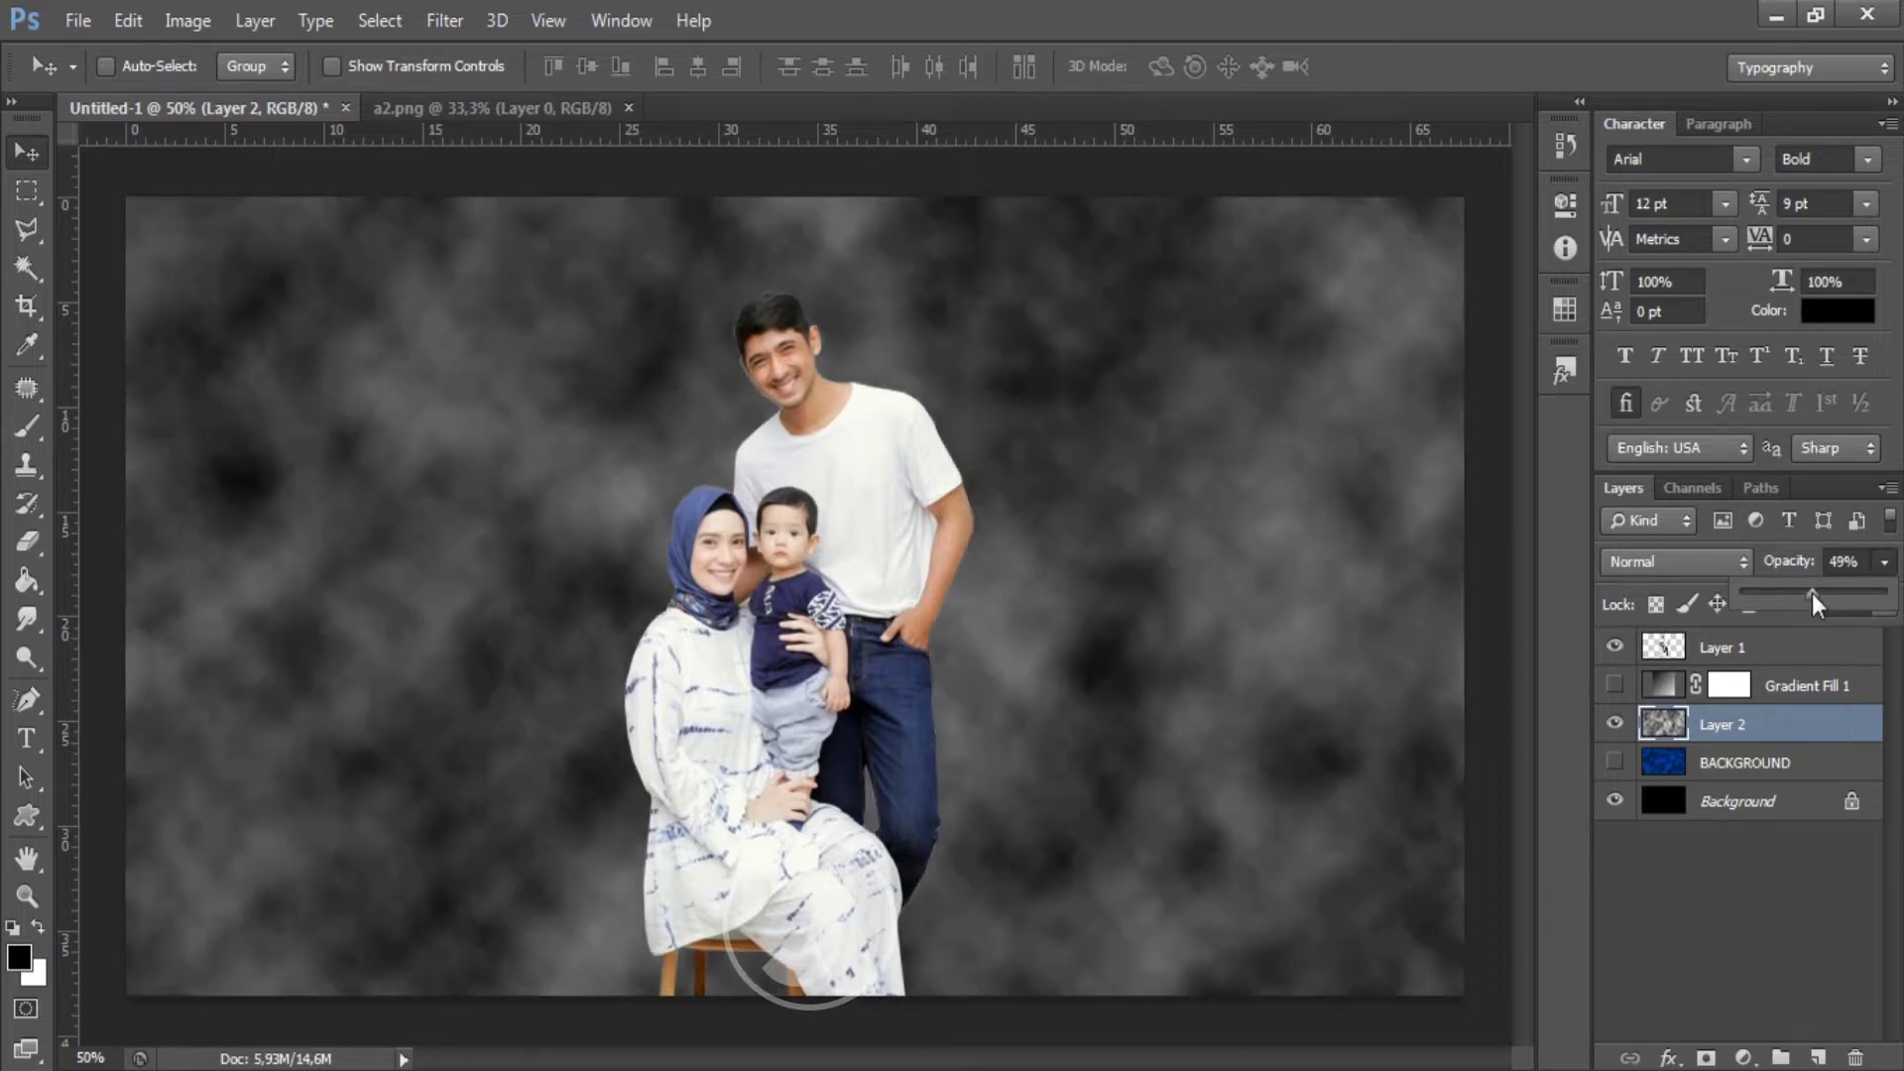
{"action": "left_click_drag", "start_coordinate": [1812, 593], "coordinate": [1806, 593]}
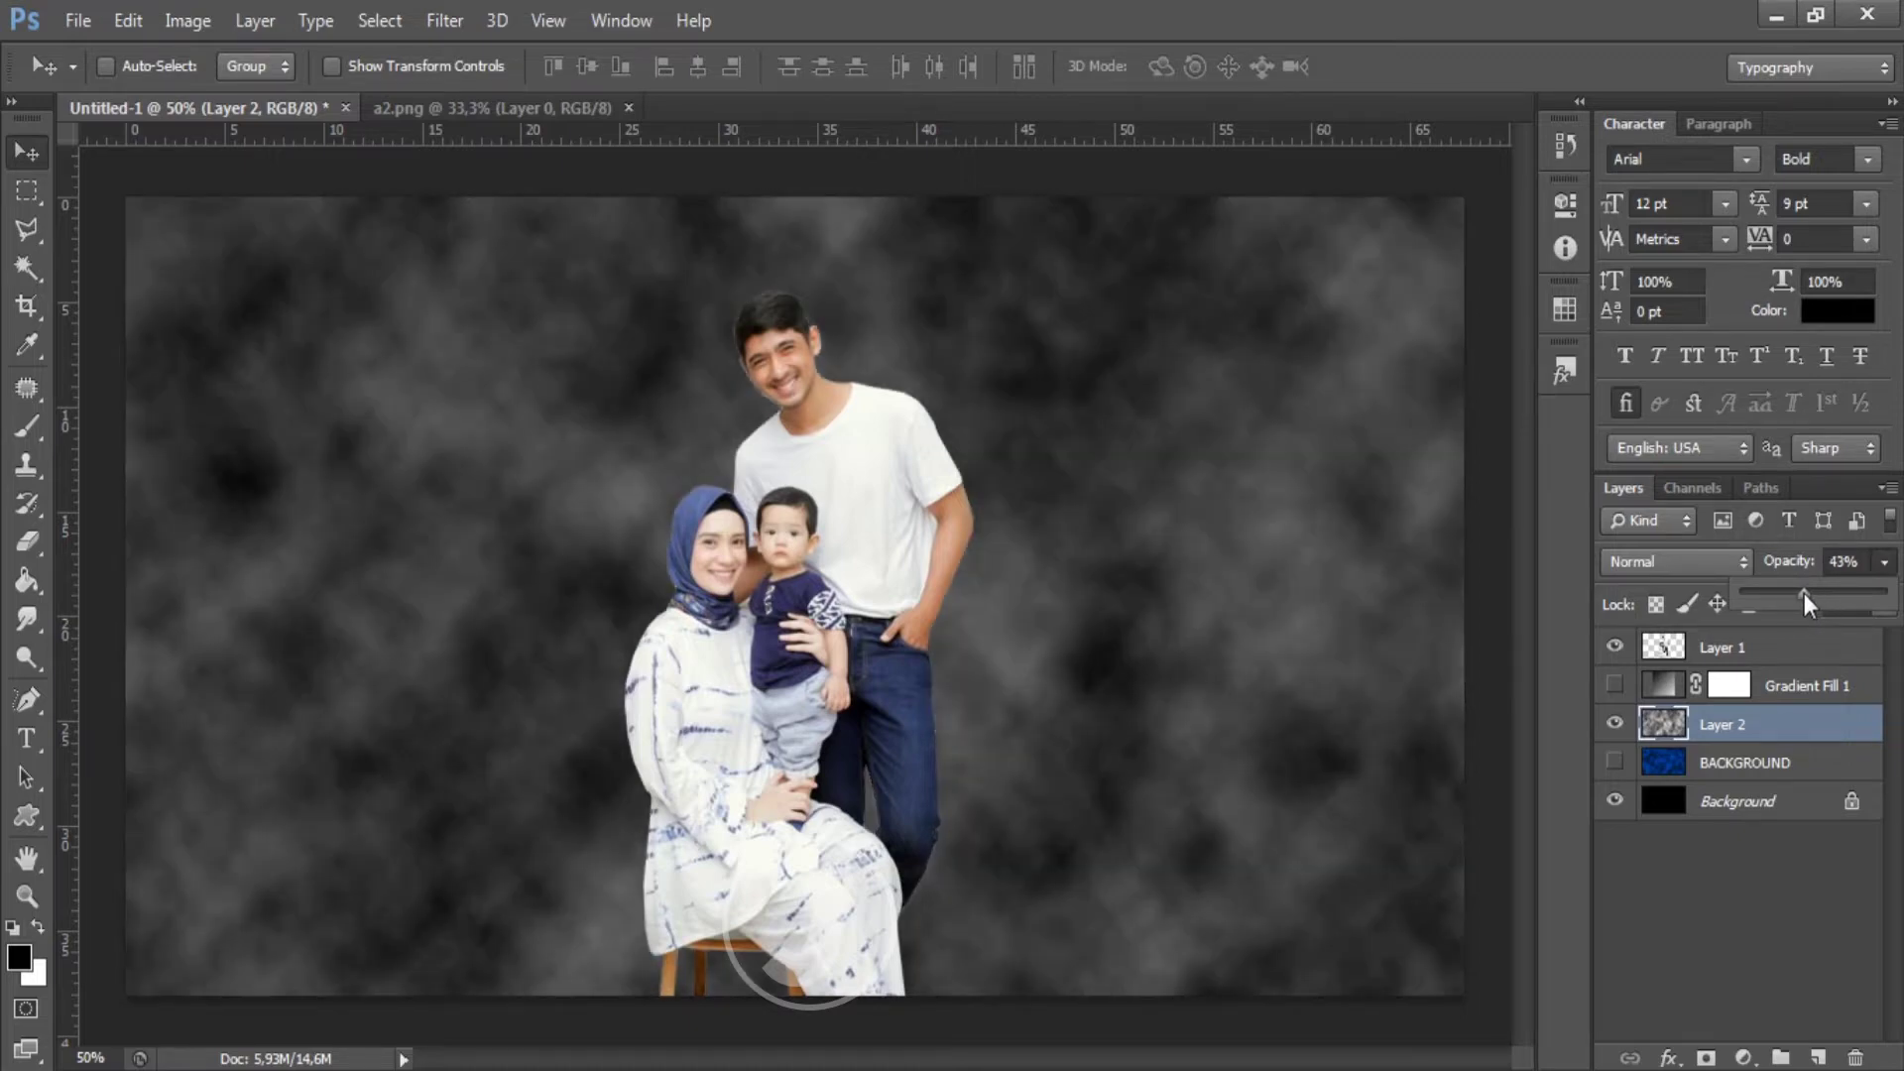
{"action": "left_click_drag", "start_coordinate": [1807, 591], "coordinate": [1811, 591]}
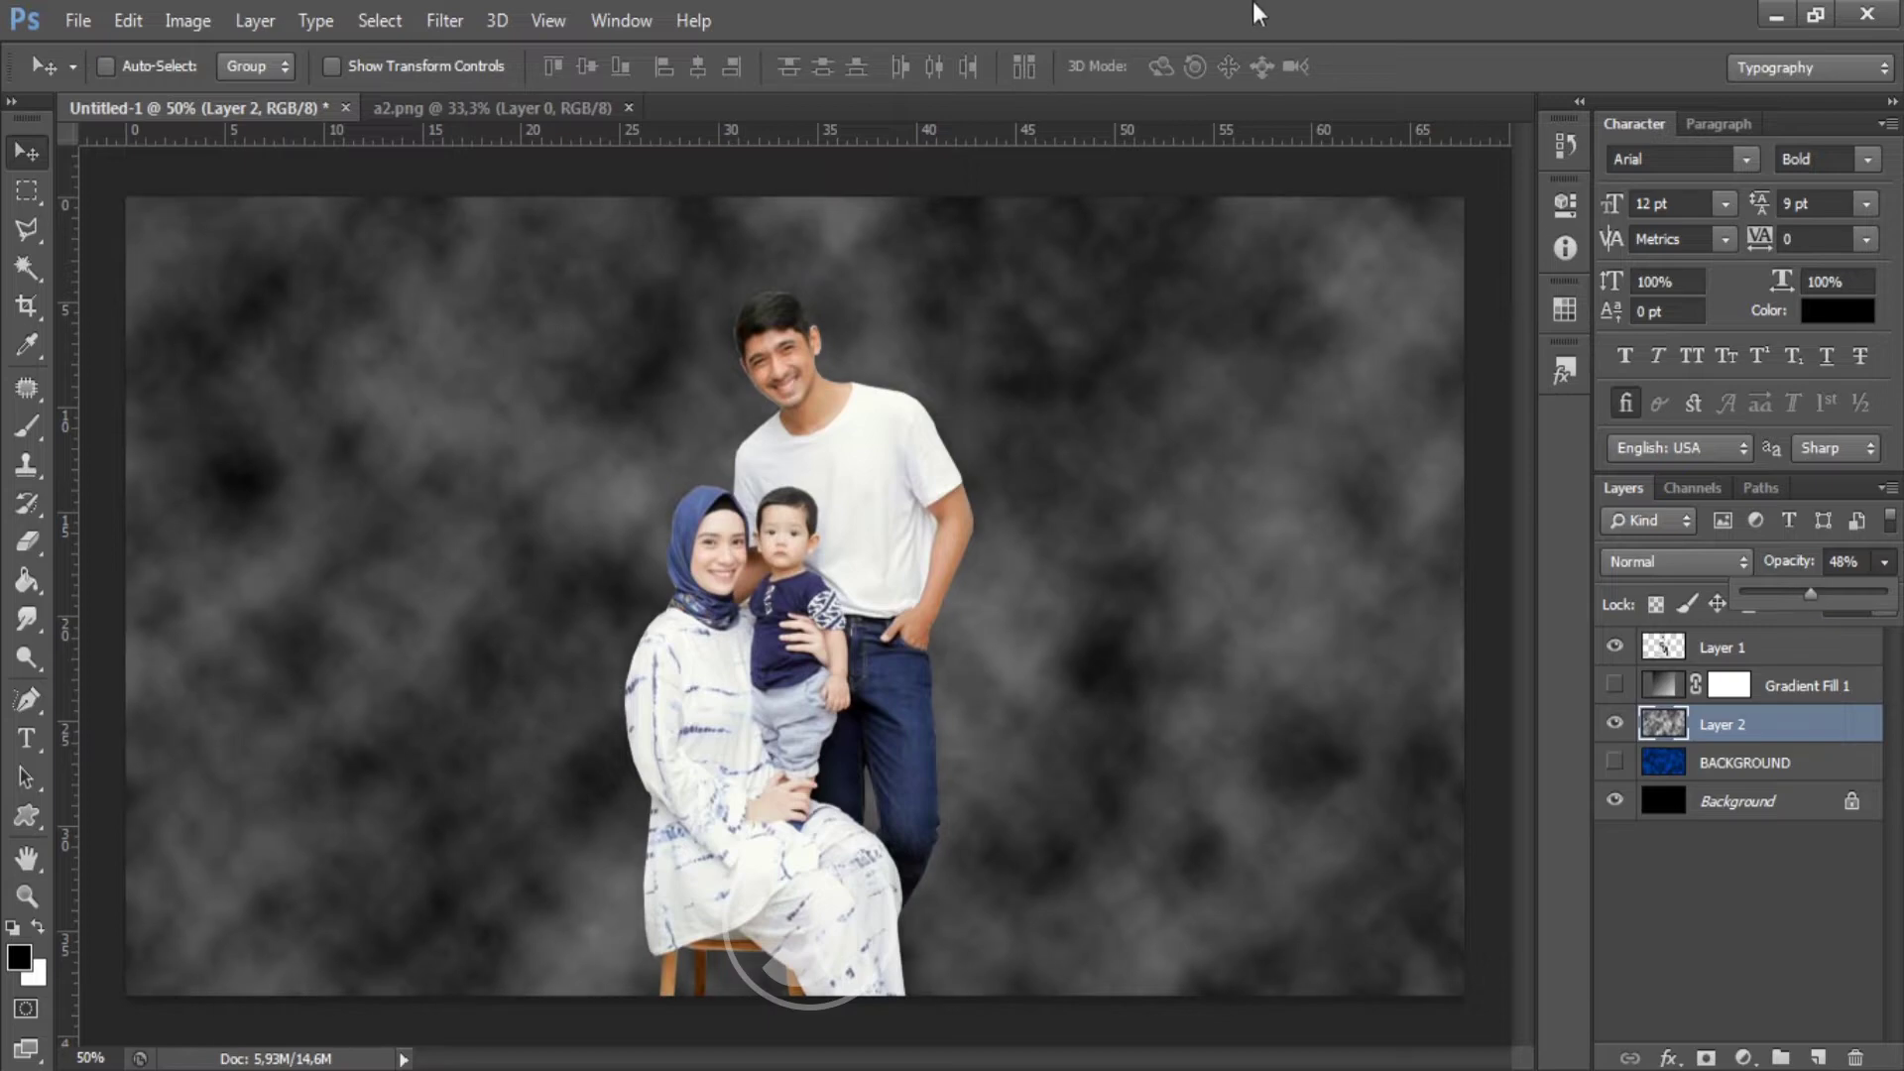